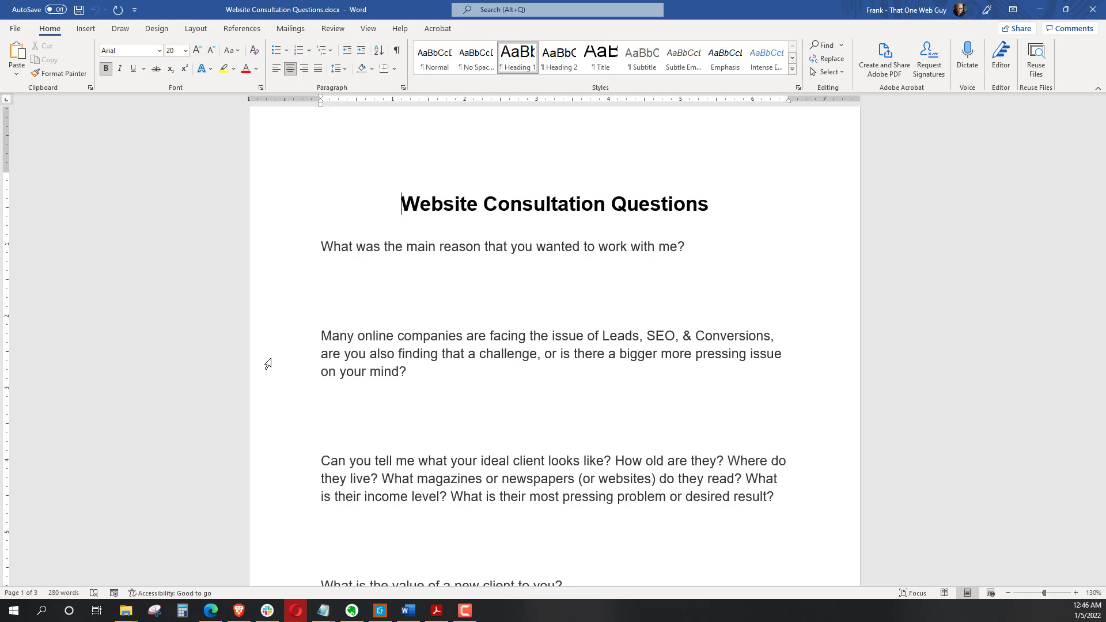
scroll(476, 296, down, 2)
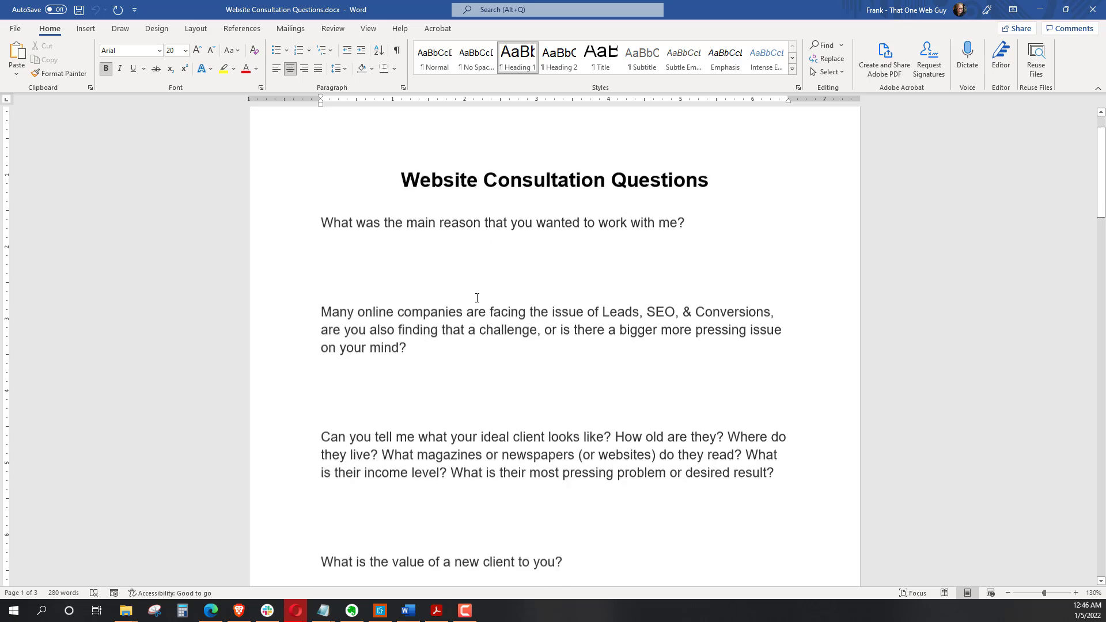
scroll(477, 295, up, 3)
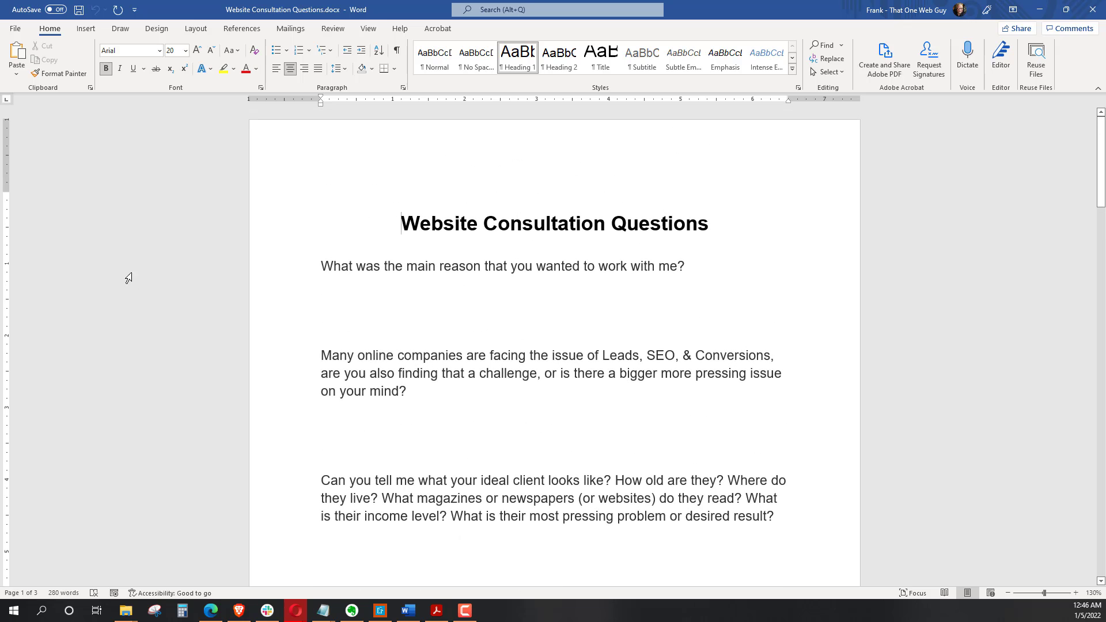
scroll(439, 324, down, 2)
scroll(442, 323, up, 2)
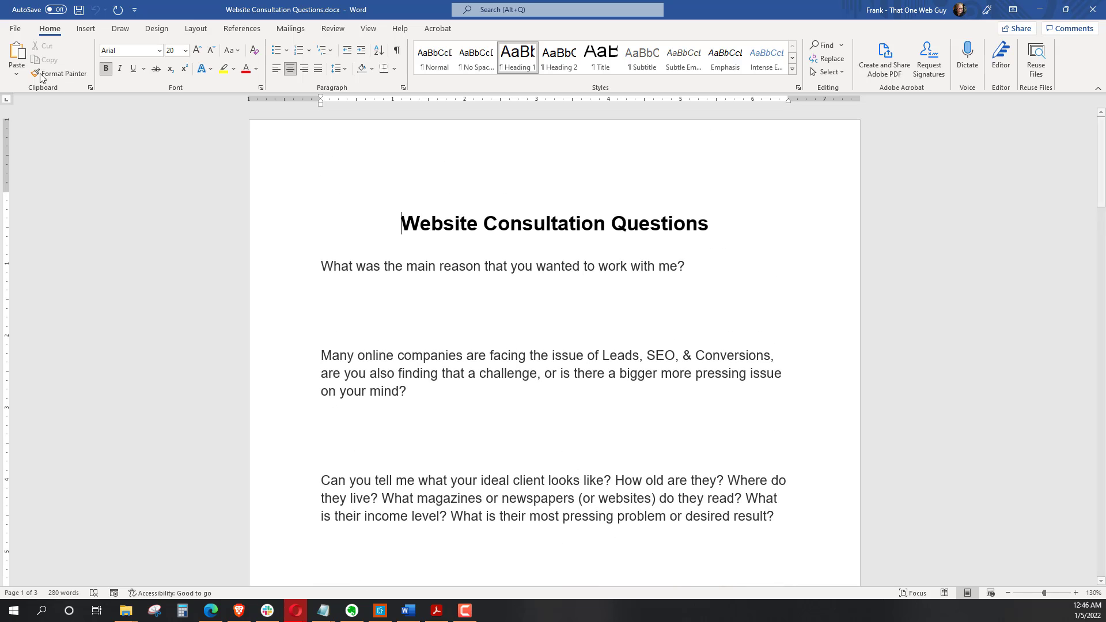
Save the document as an Adobe PDF named WebsiteConsultationQuestions.pdf, without spaces, in the Downloads folder.
click(16, 31)
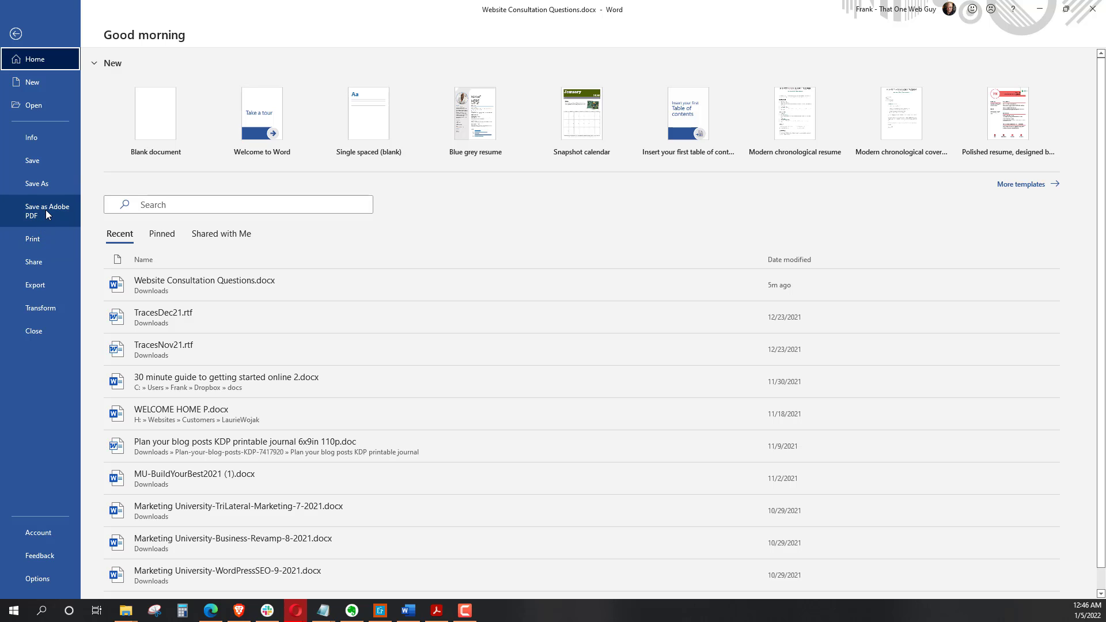
click(45, 208)
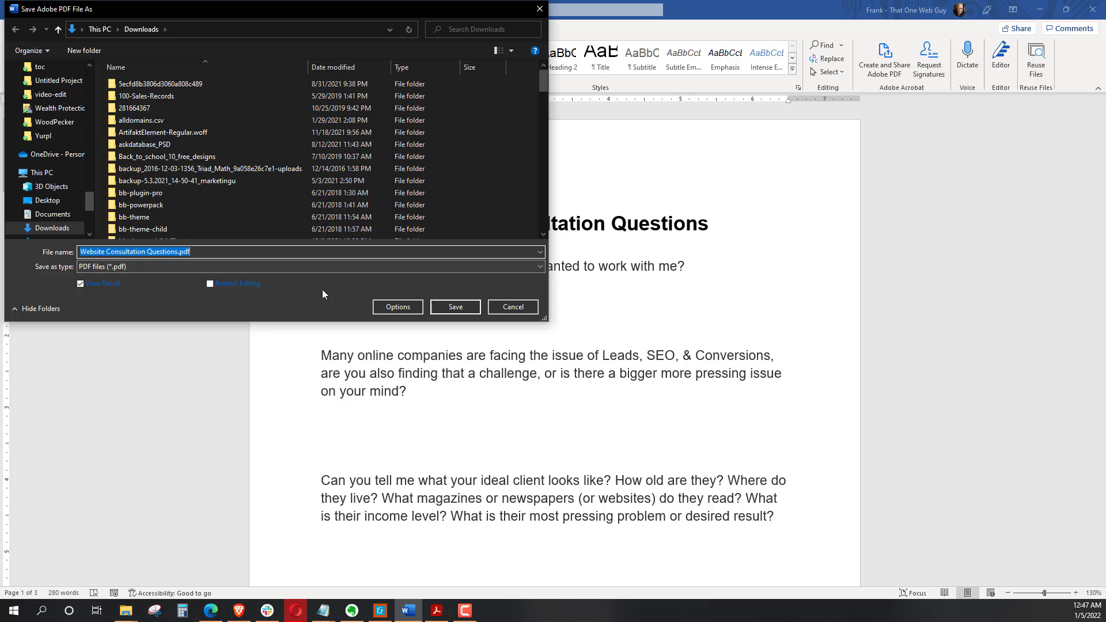
click(148, 252)
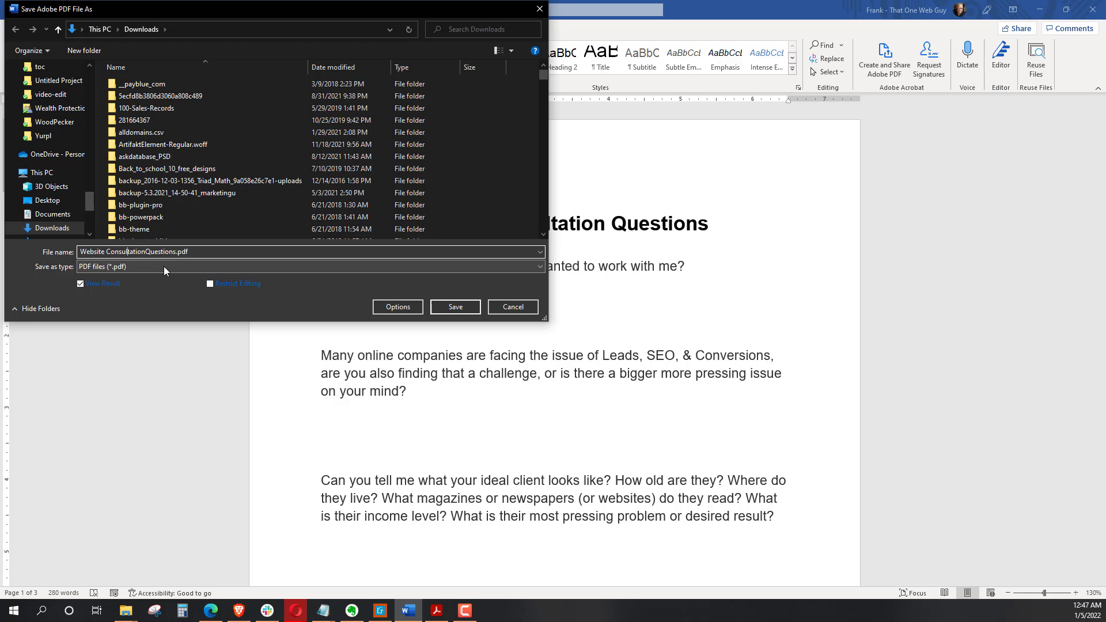
key(BackSpace)
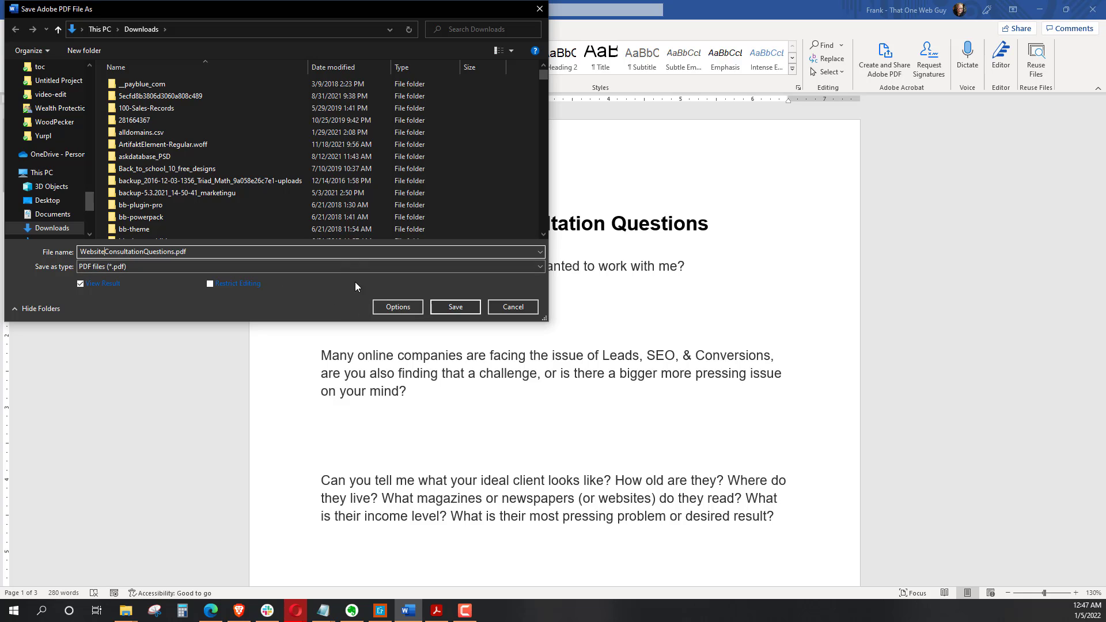
click(453, 306)
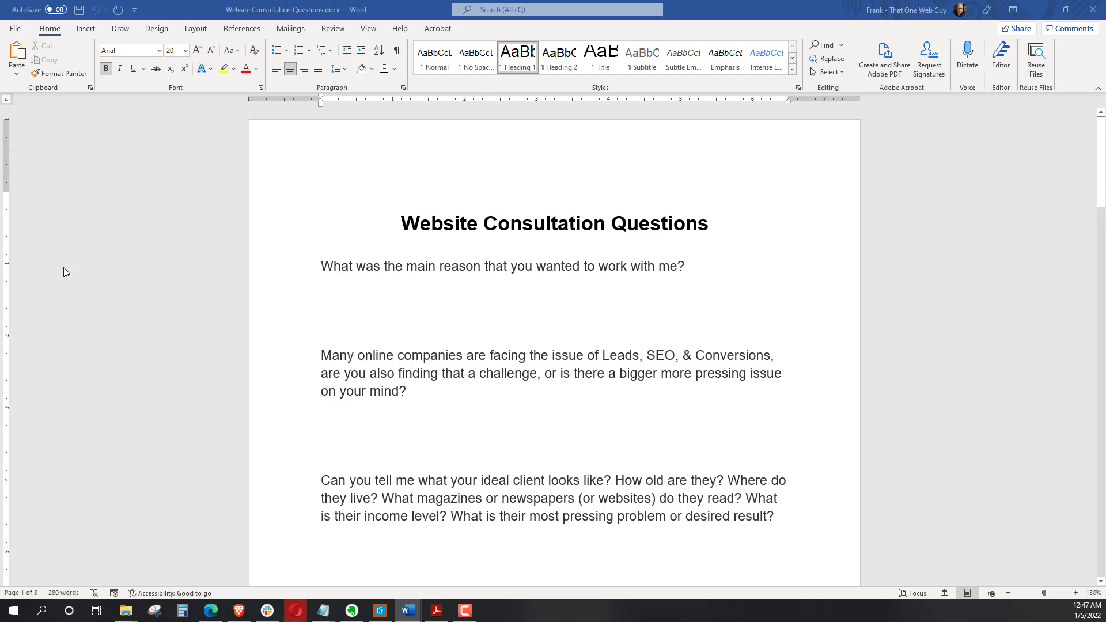
Switch to the exported PDF in Adobe Acrobat and show it in a maximized window at 100% zoom.
key(alt+Tab)
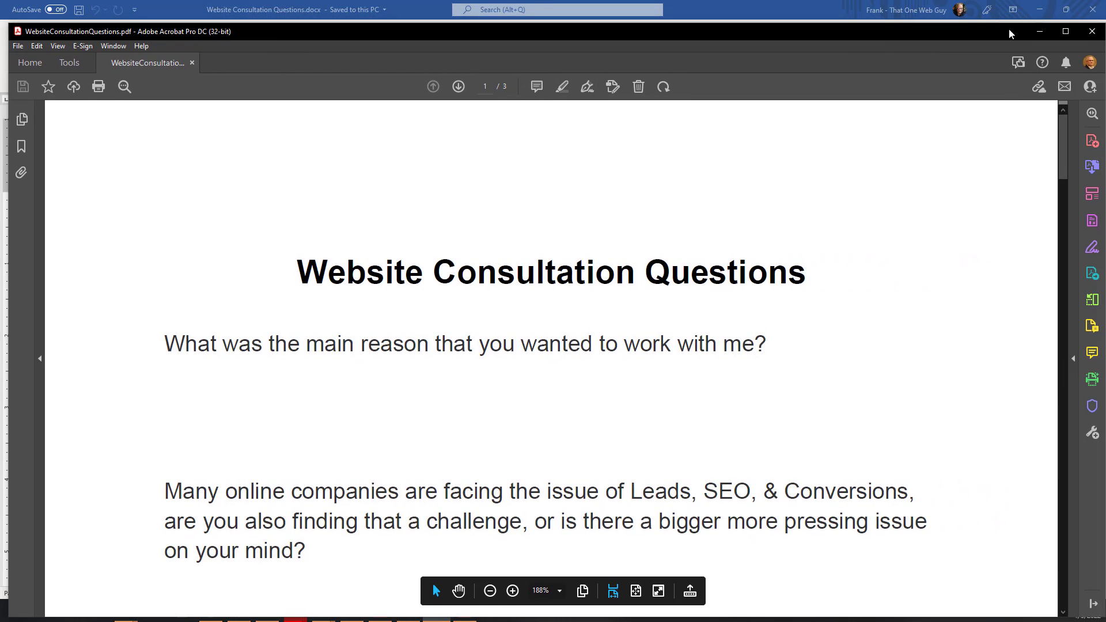
click(1064, 32)
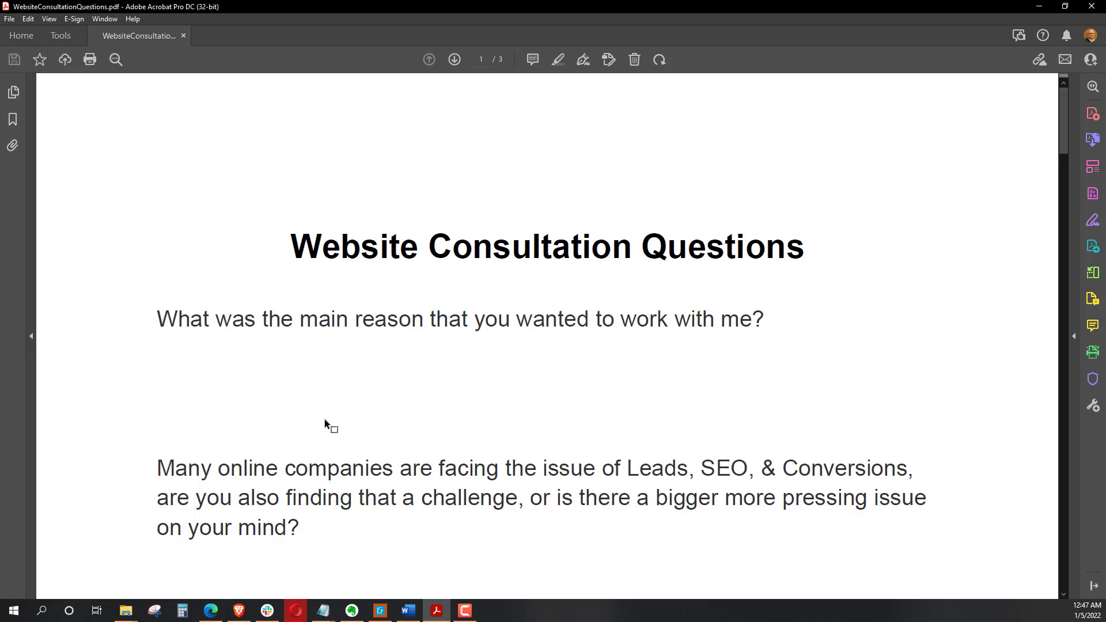
scroll(324, 419, down, 8)
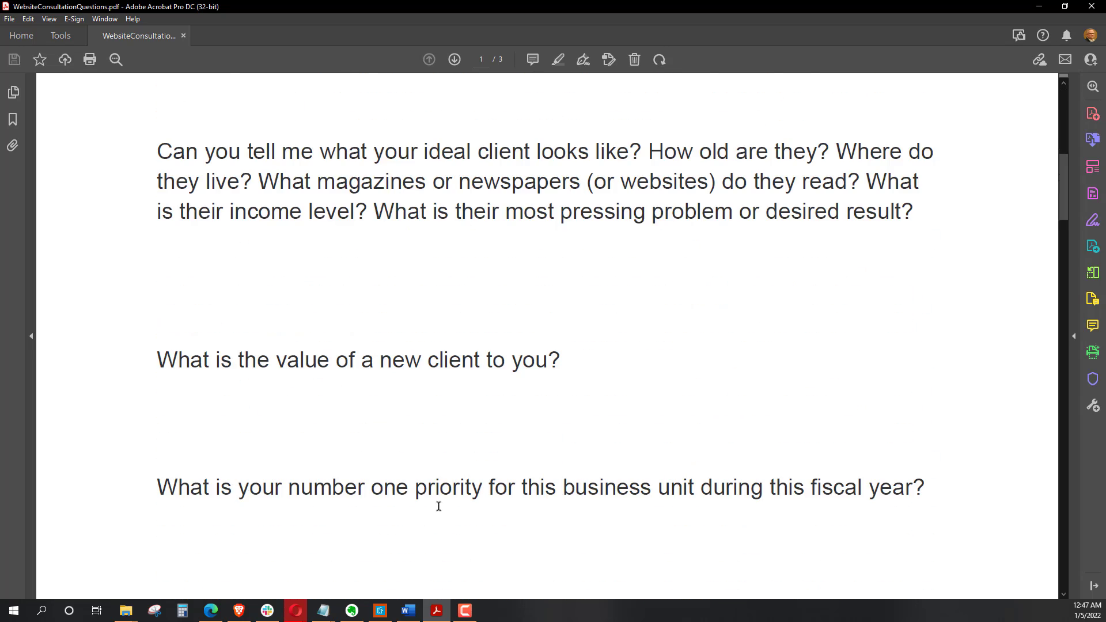
mouse_move(429, 566)
click(486, 573)
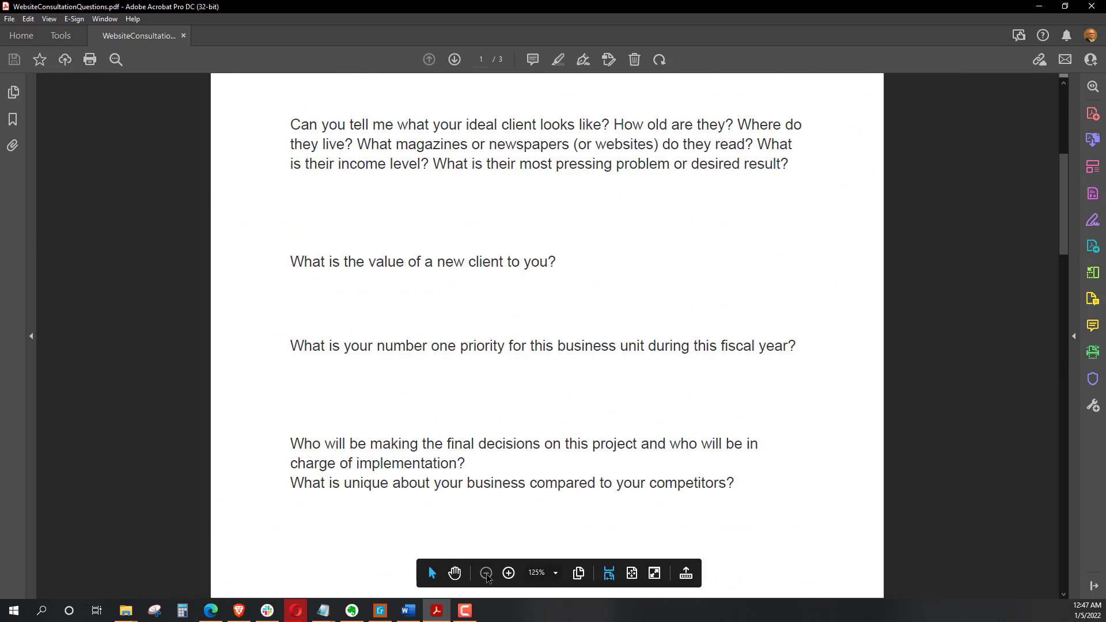
click(486, 573)
scroll(403, 455, up, 5)
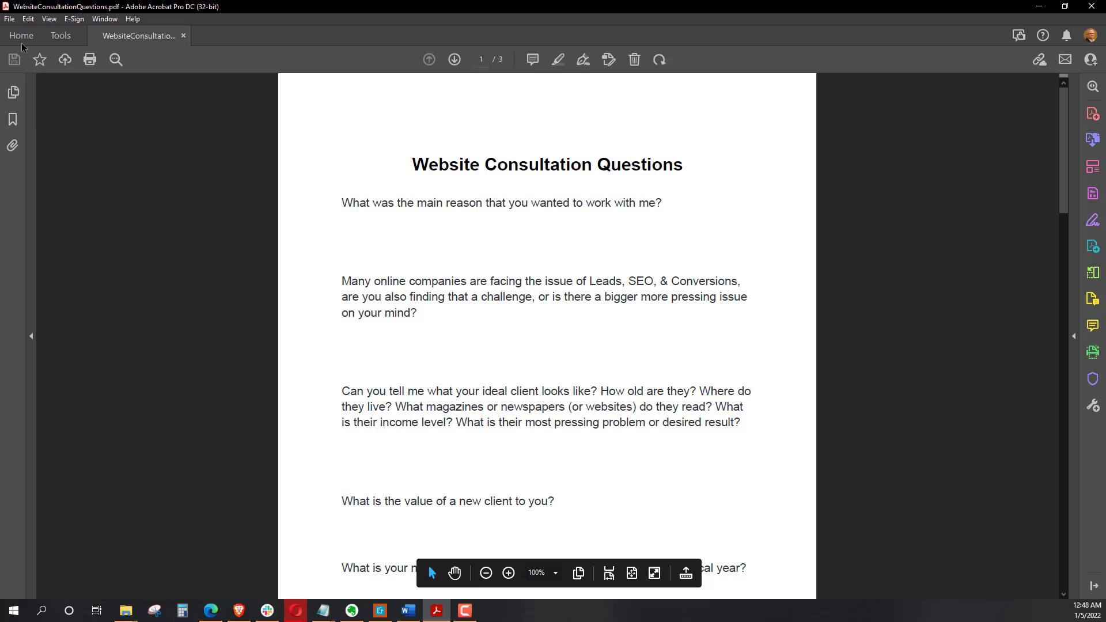
In the document properties, set the title to "Website Consultation Questionaire For That One Web Guy" and enter the author's full name.
click(9, 18)
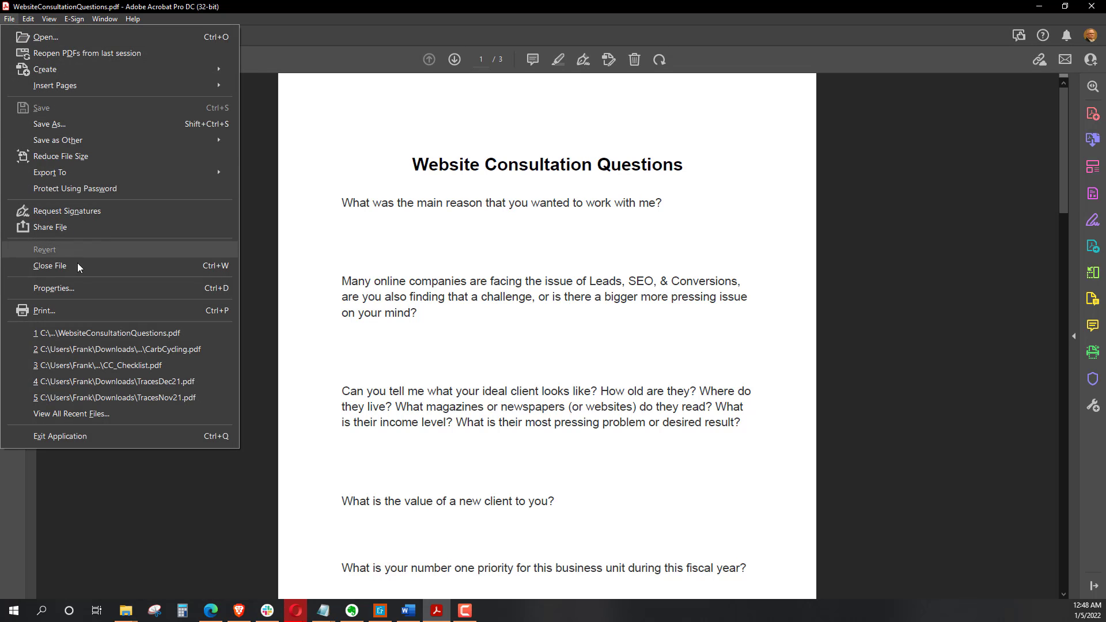
click(75, 284)
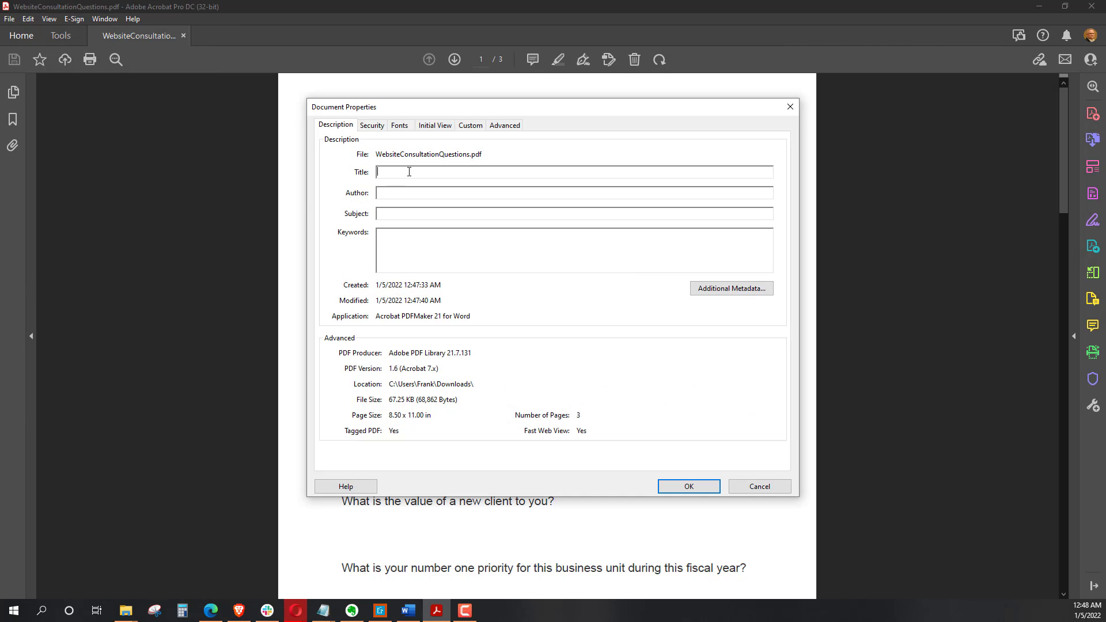
text(Website Consultation Questionaire For That One)
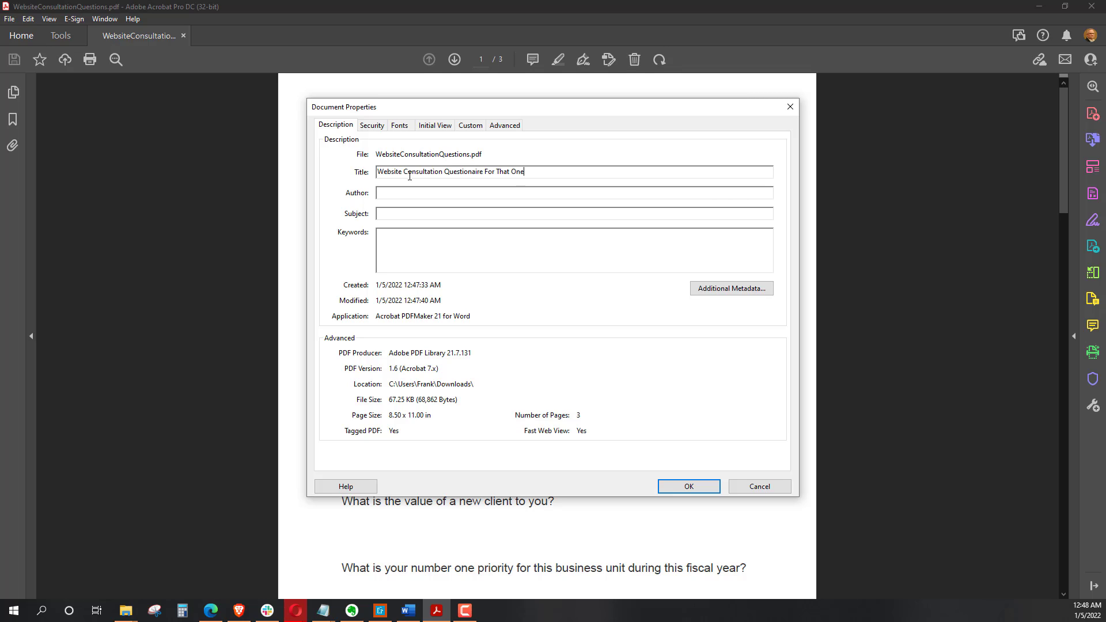
text( Web Guy)
click(405, 194)
text(Frank Deardurff III)
Set the PDF's initial view to show the Document Title instead of the file name, and apply the properties.
click(435, 128)
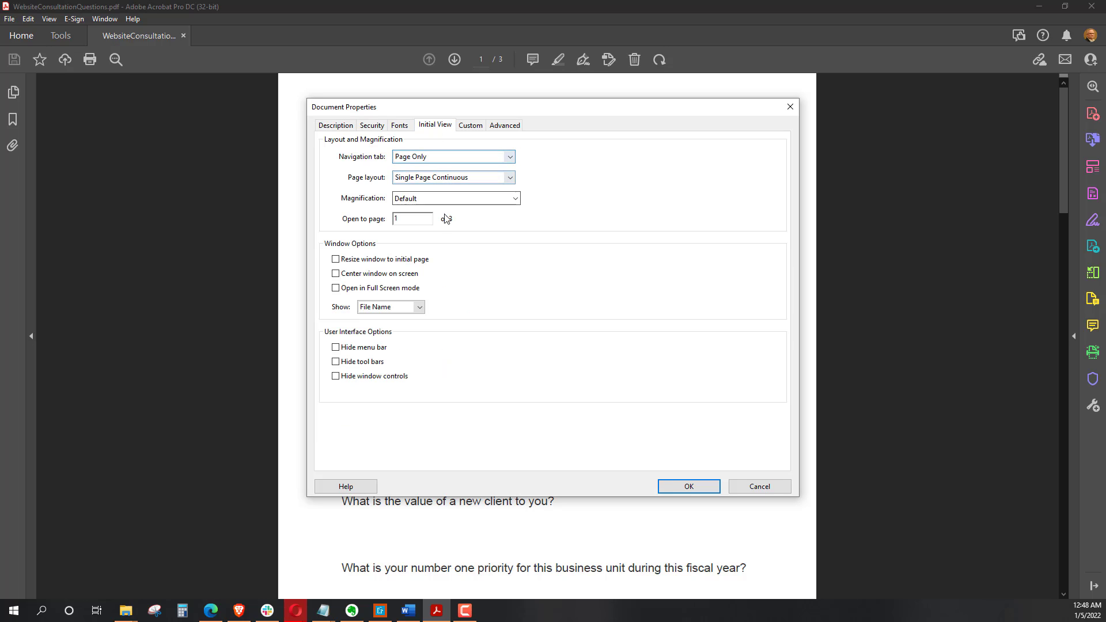
click(395, 309)
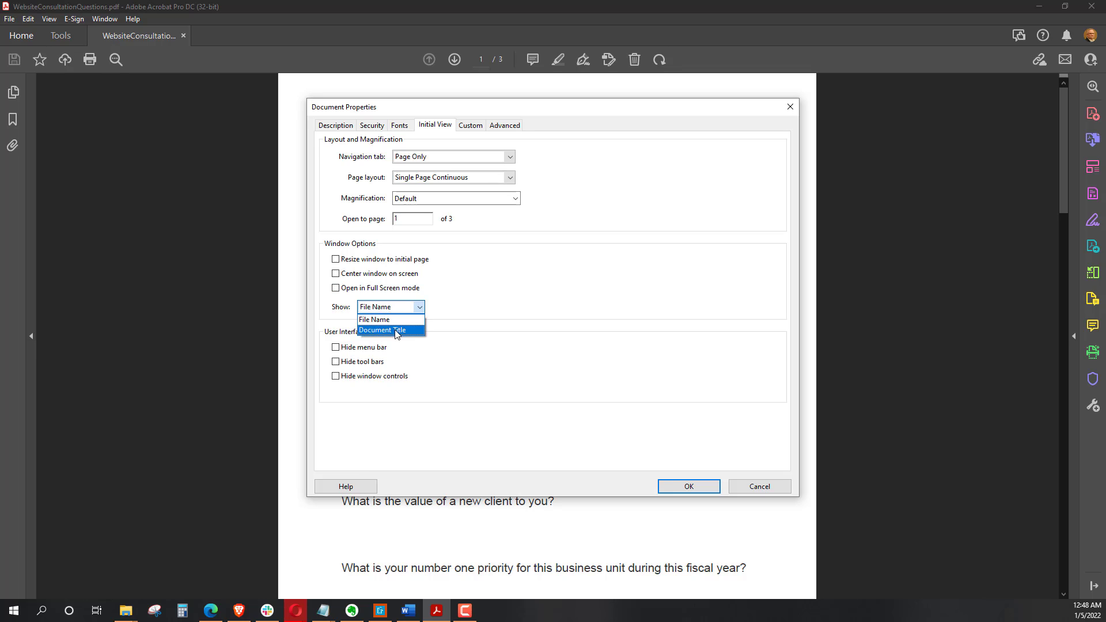
click(397, 333)
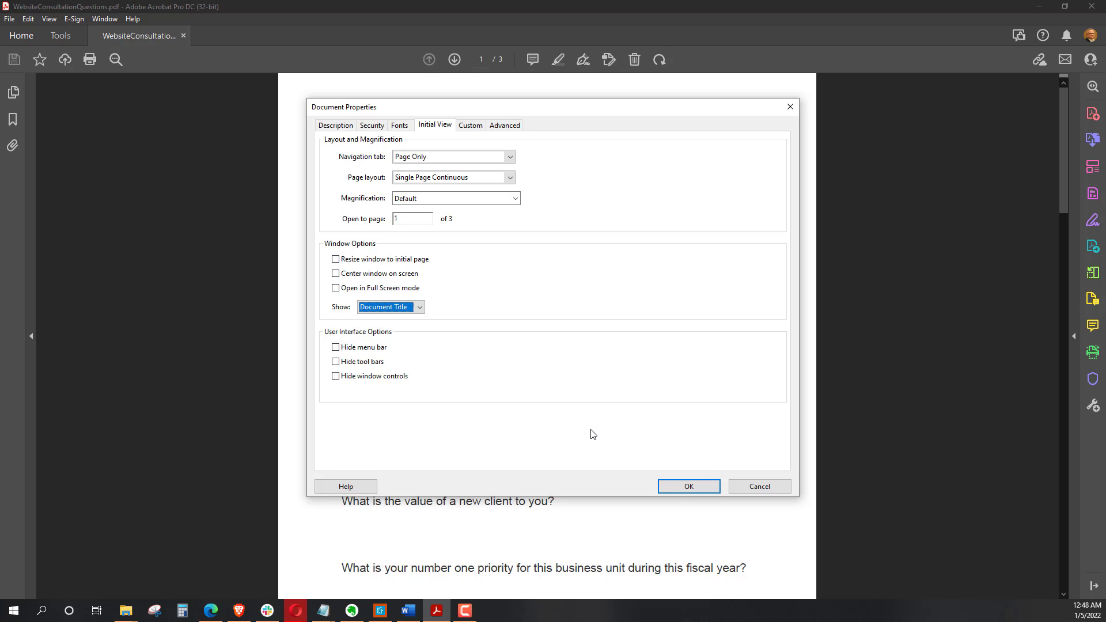
click(686, 487)
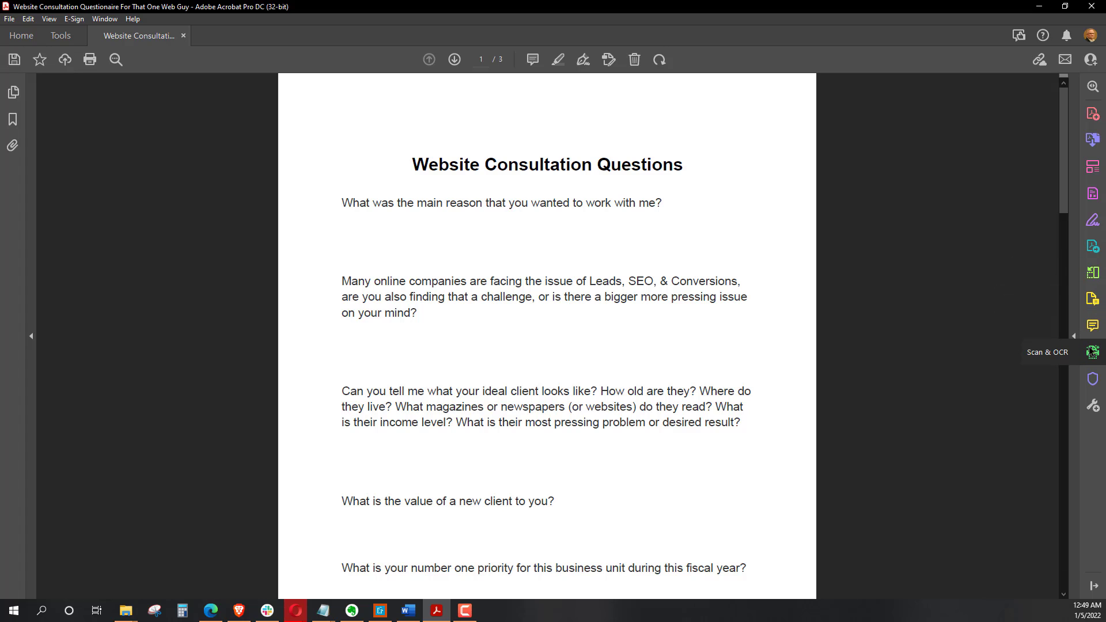
click(1092, 168)
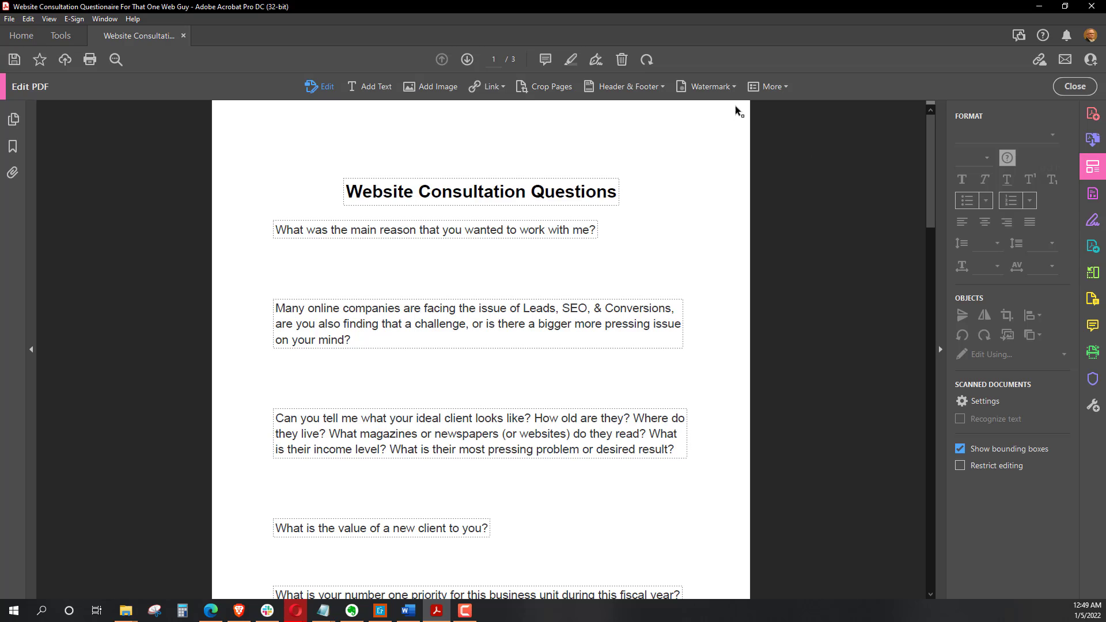
click(787, 92)
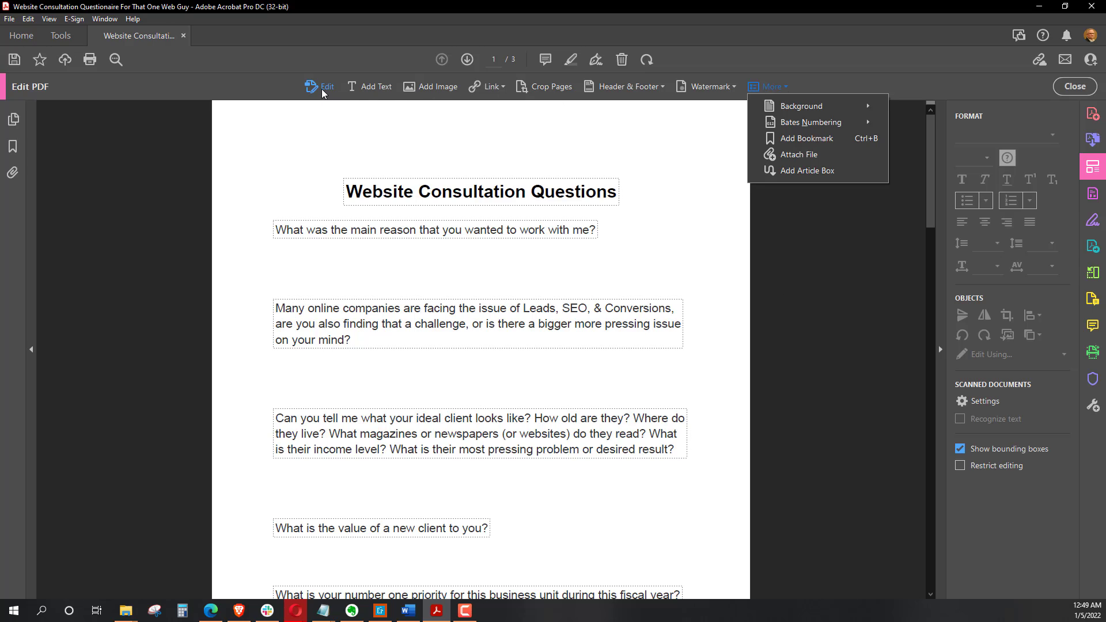
click(808, 268)
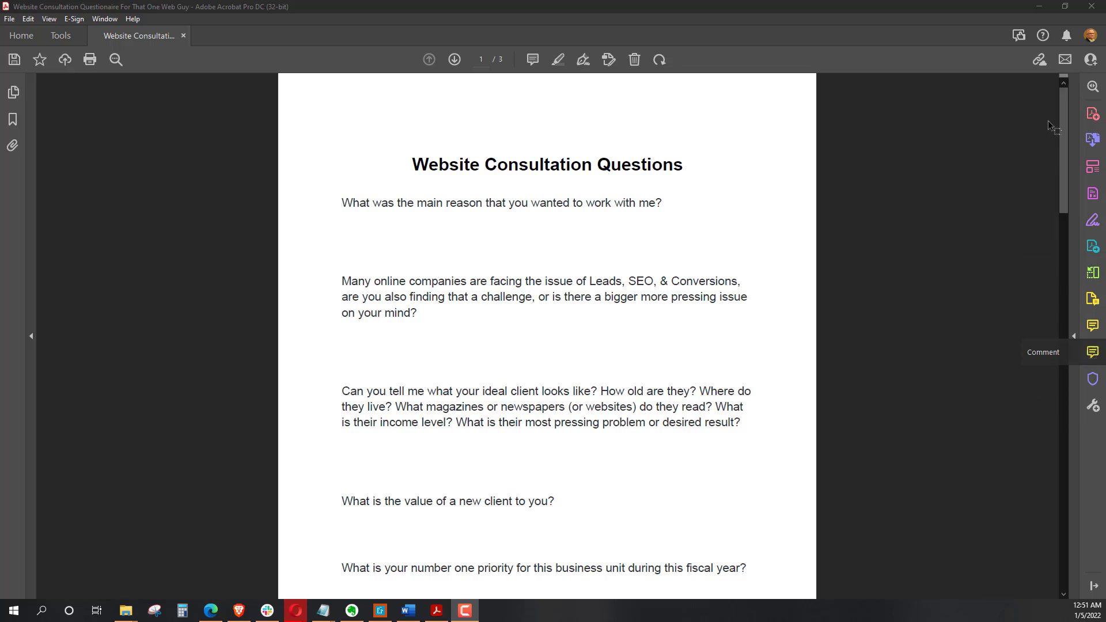
Start preparing a form from the open PDF, marking the document as requiring signatures.
click(62, 36)
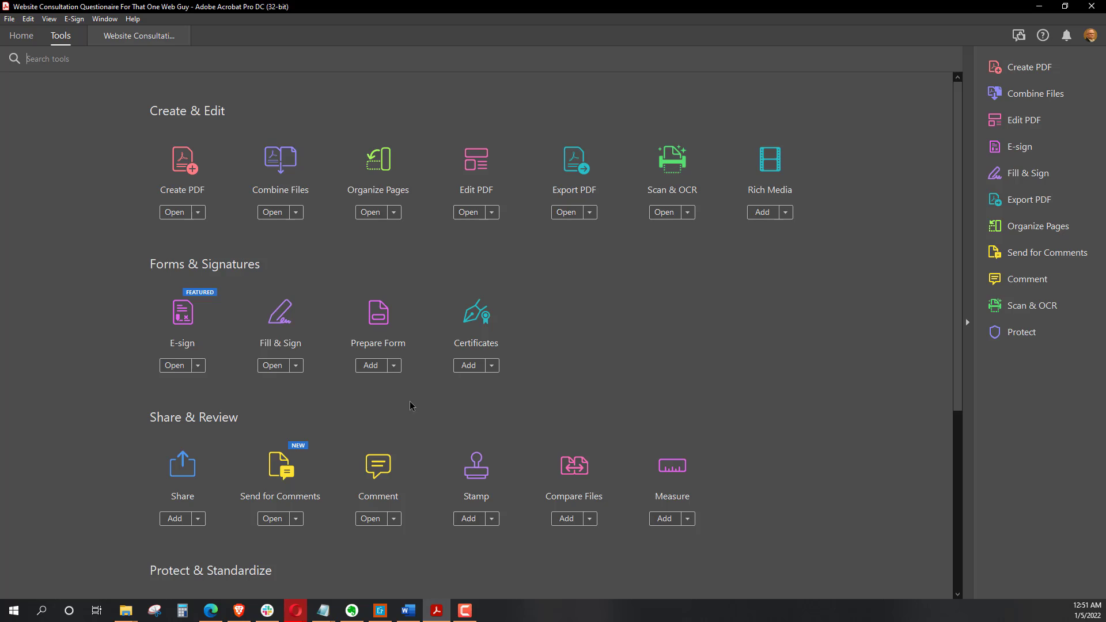
click(382, 325)
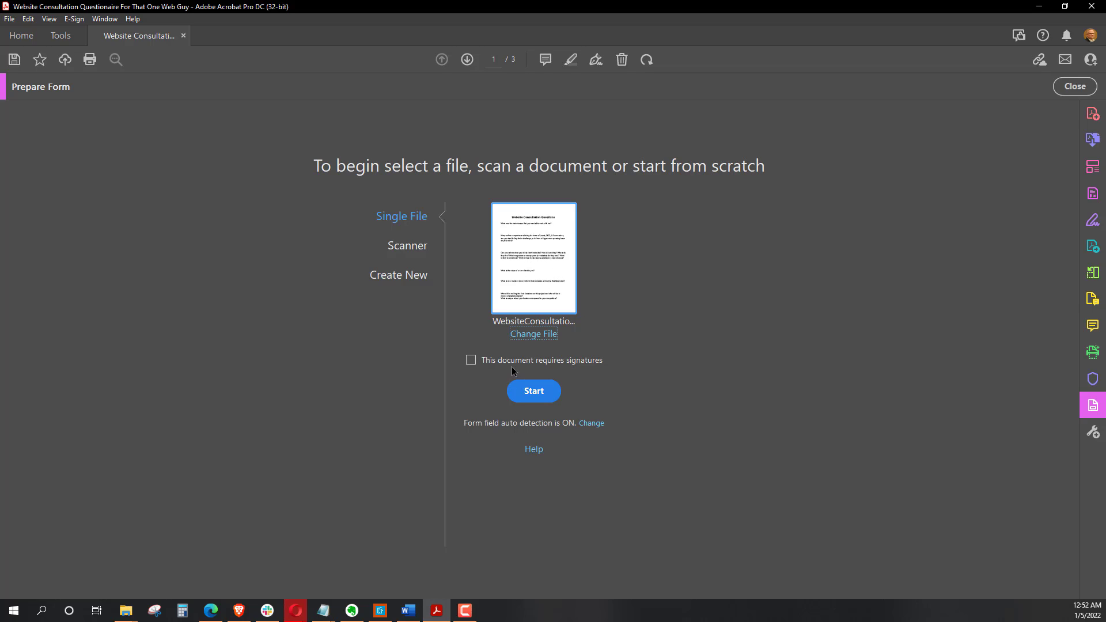
click(470, 362)
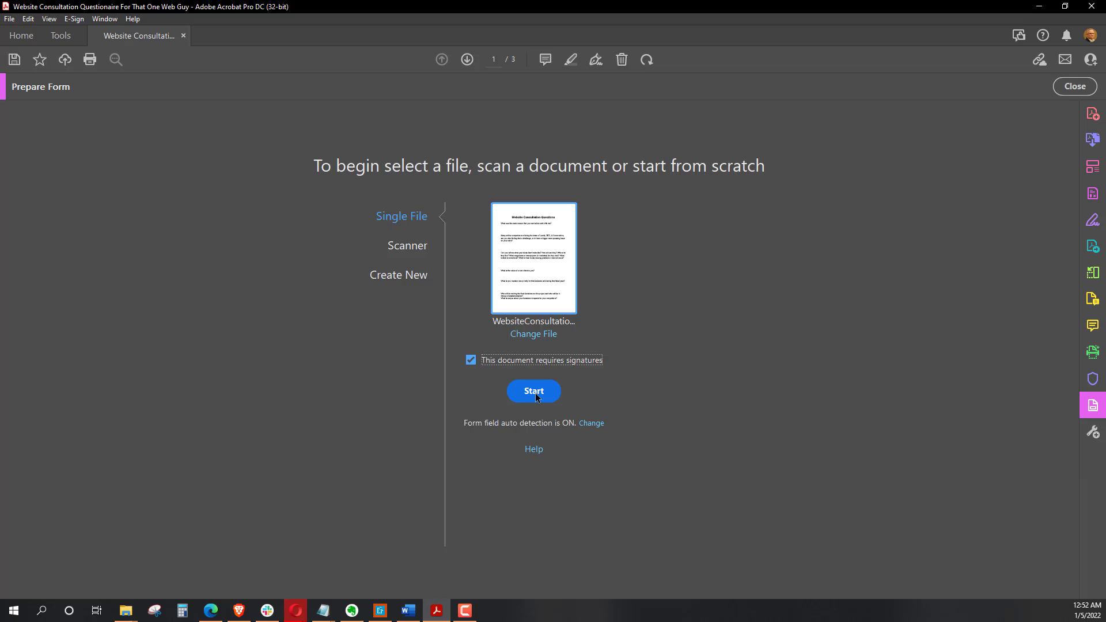
click(534, 393)
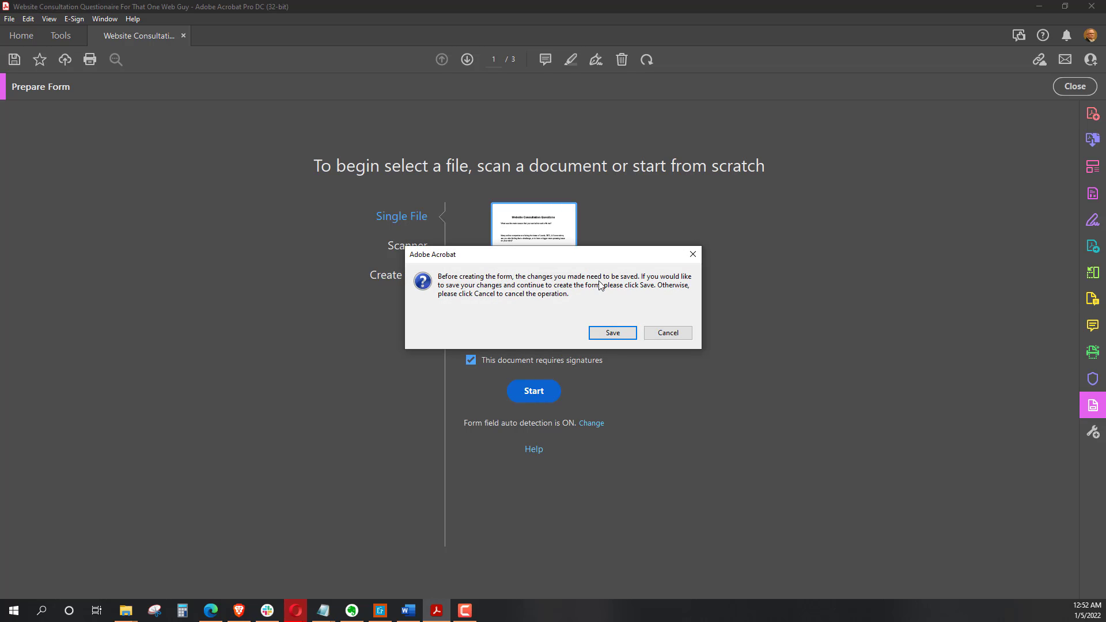
Save the changes over the existing WebsiteConsultationQuestions.pdf in Downloads and dismiss the notices to reach form editing.
click(612, 332)
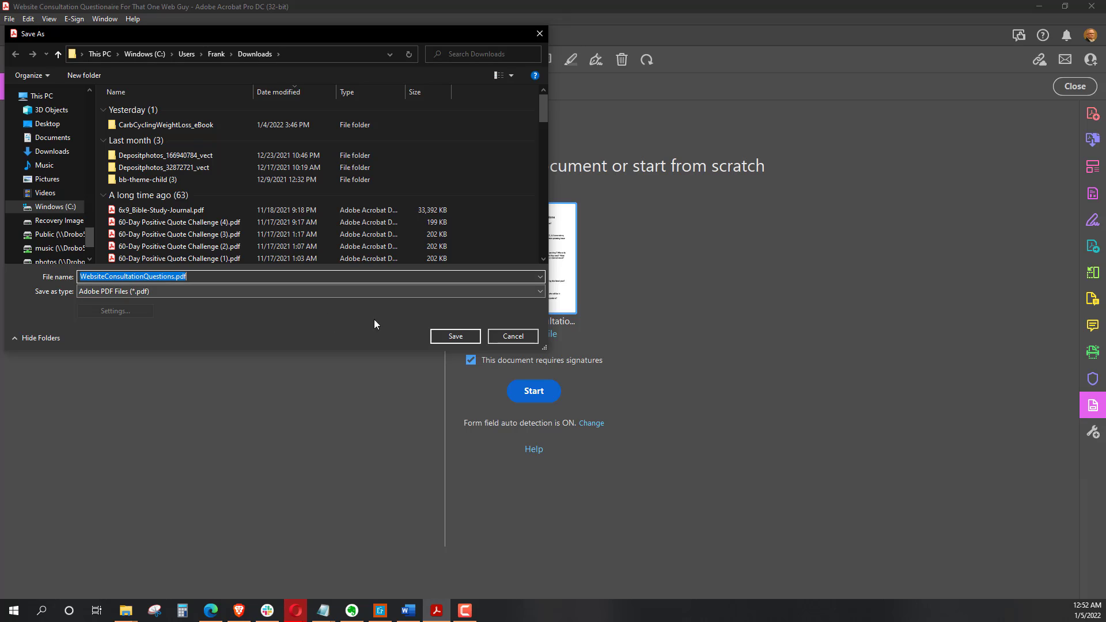
click(466, 338)
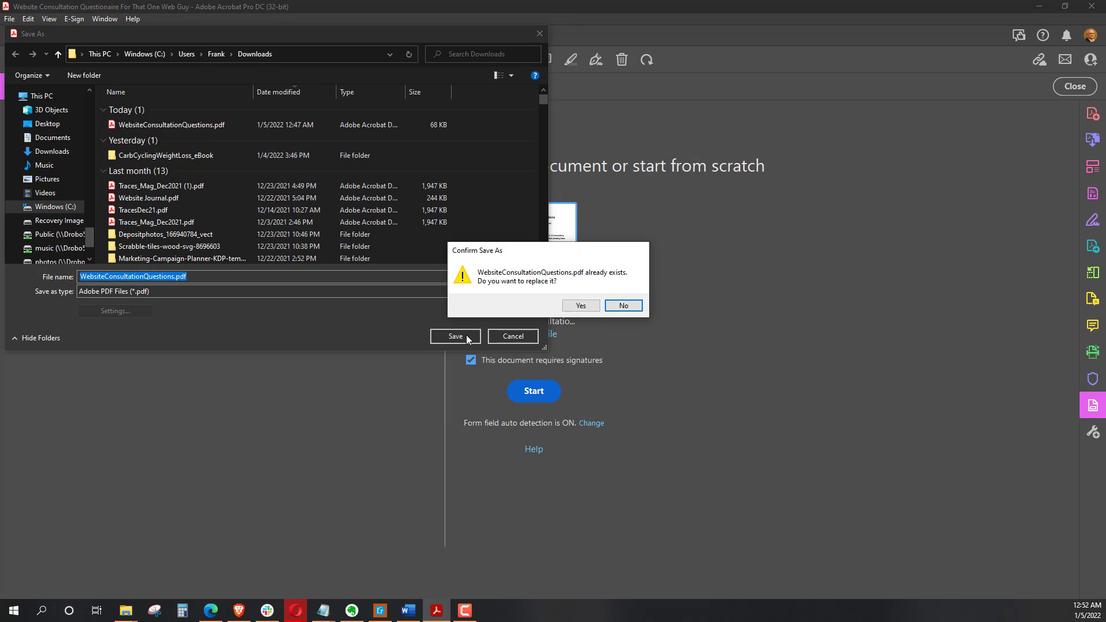
click(576, 305)
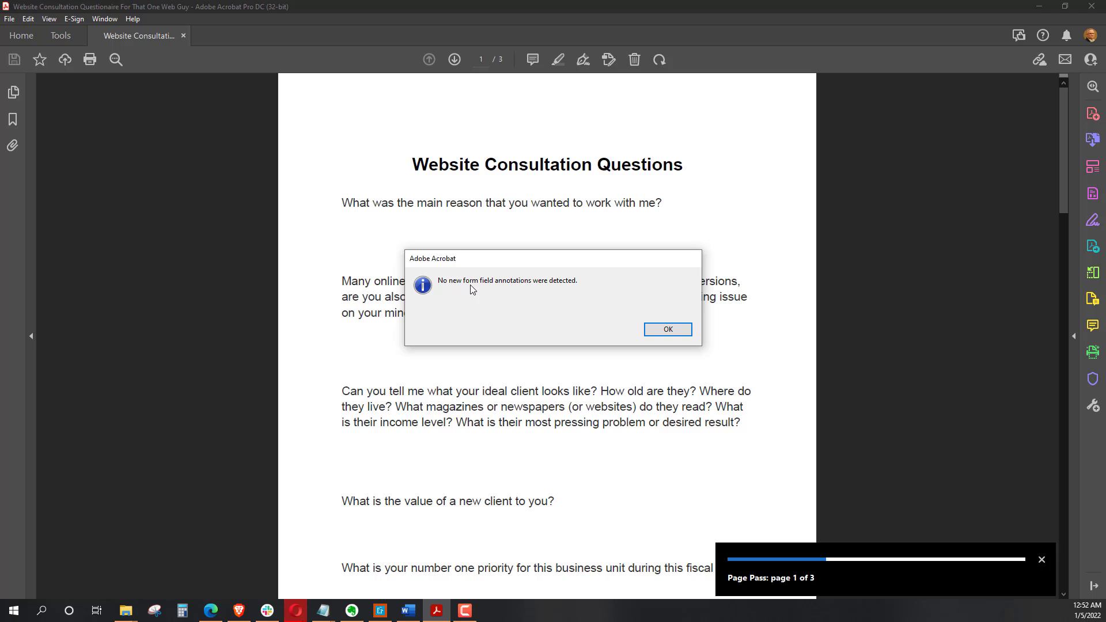
click(665, 329)
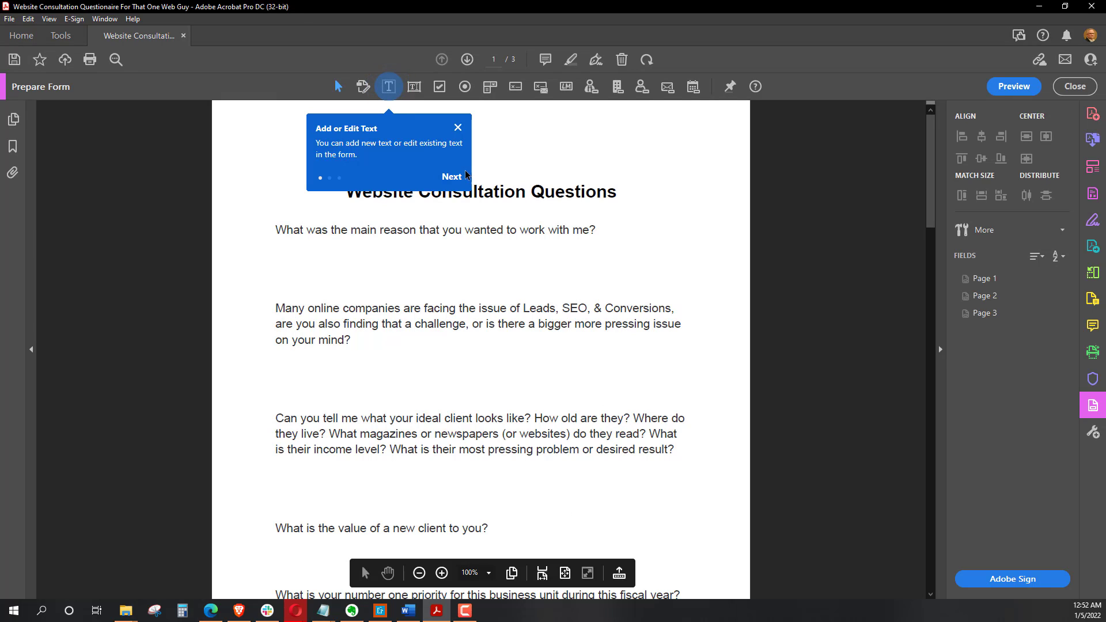
click(459, 127)
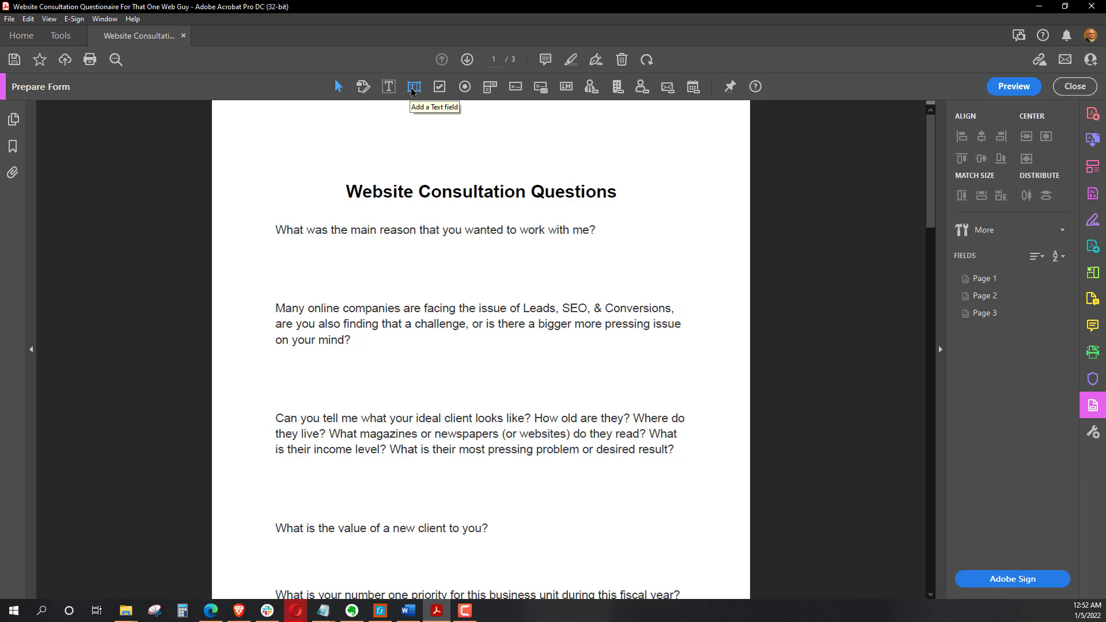
Add a text field filling the space below the first question, as wide as the text column, and name it "Main Reason".
click(410, 88)
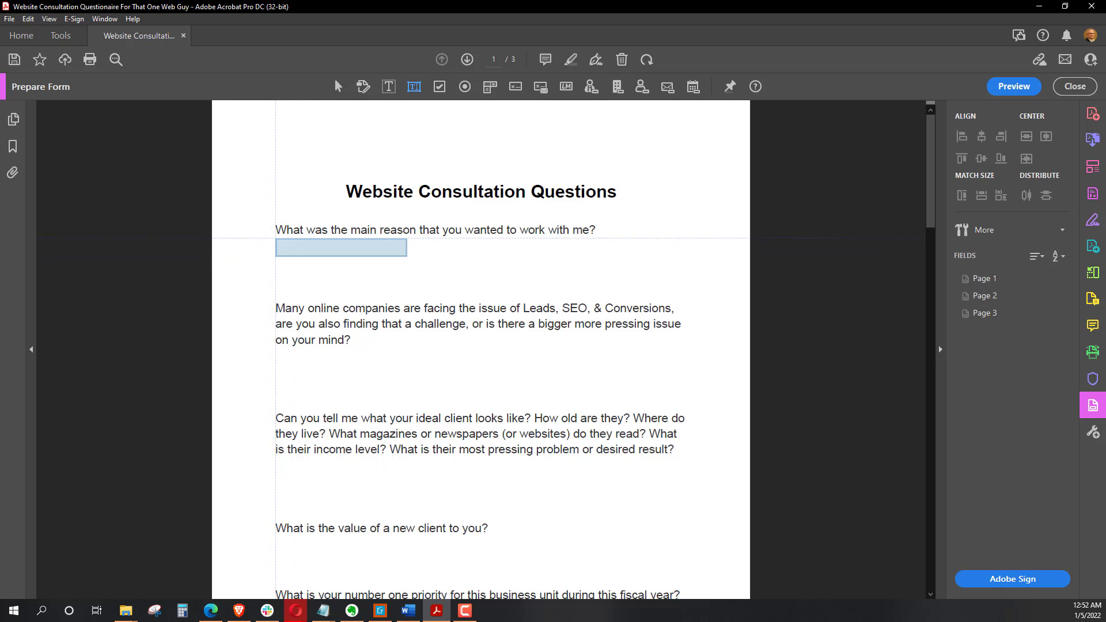
drag(275, 238, 683, 294)
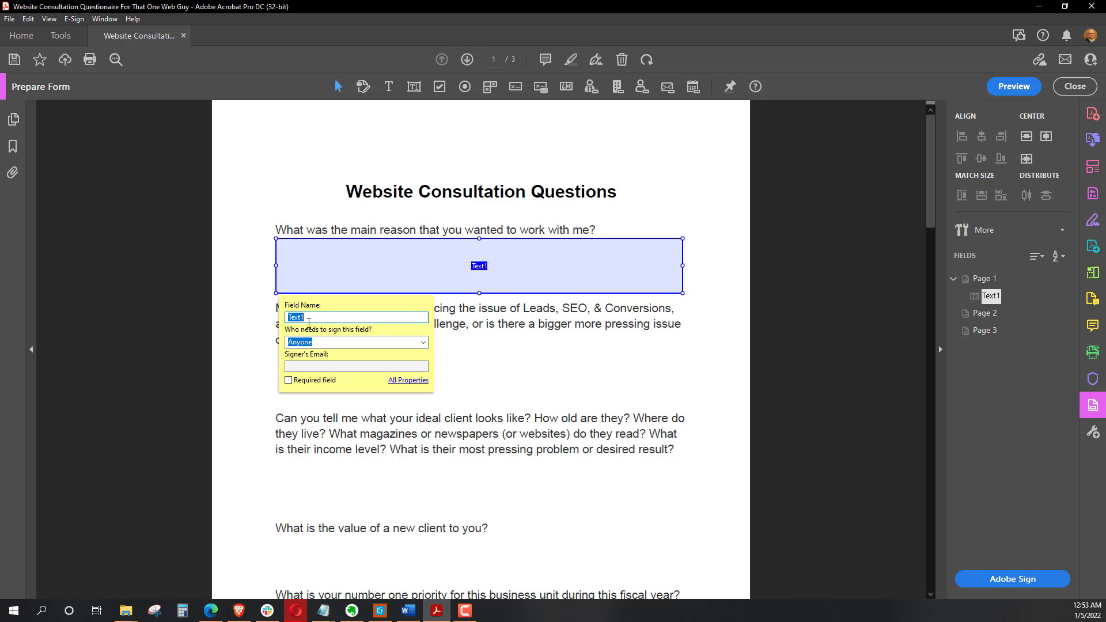
text(Main Reason)
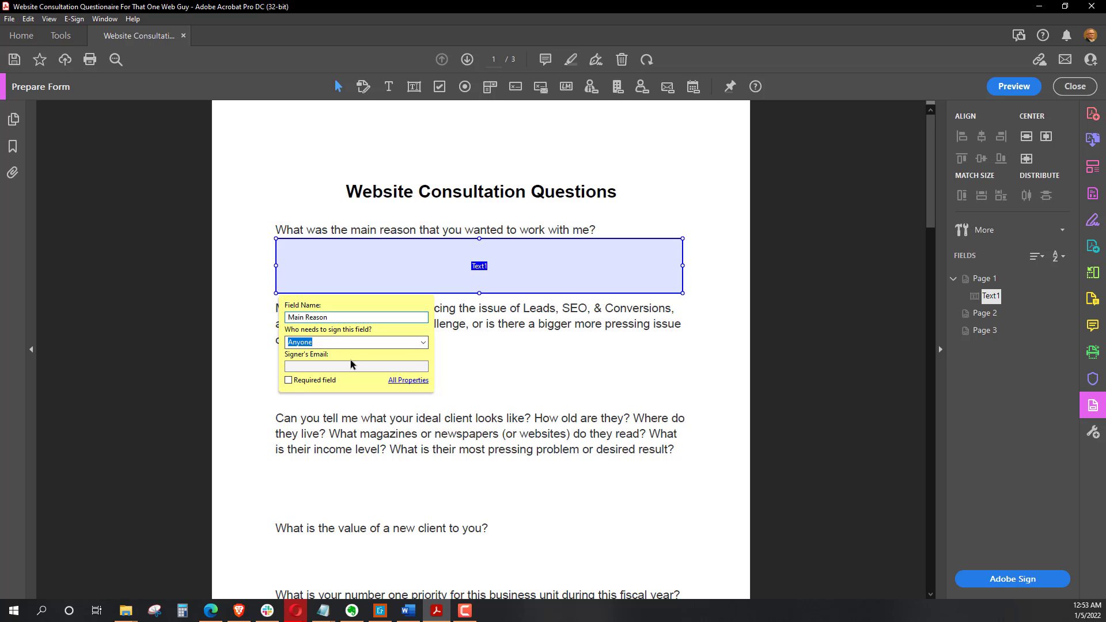
Check the signer choices for the Main Reason field, leave it at Anyone, and close the field's settings.
click(423, 344)
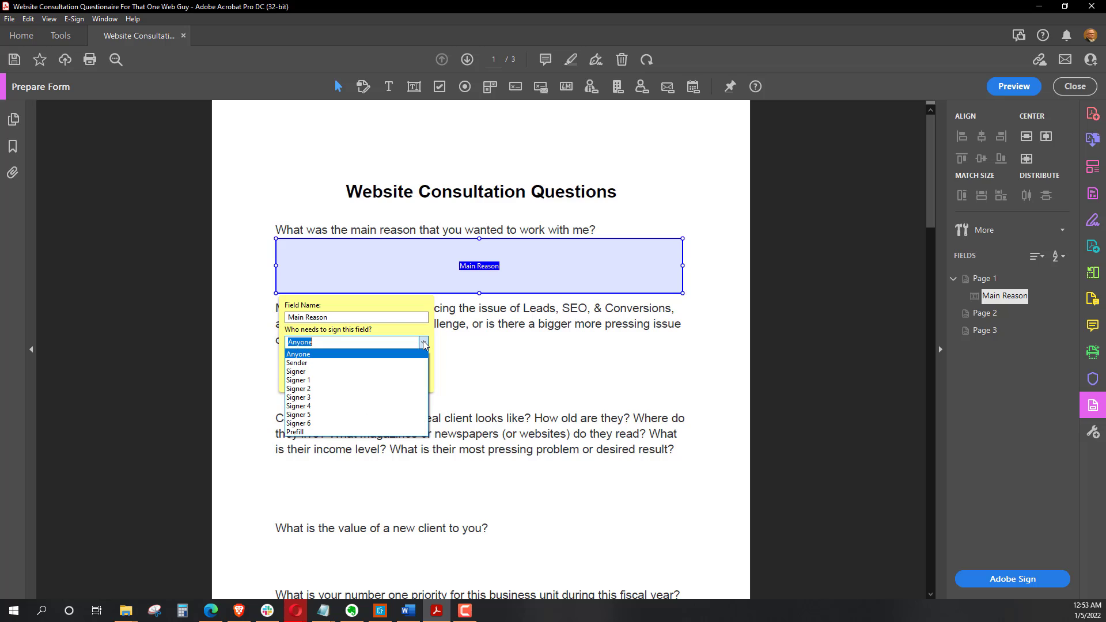
click(423, 343)
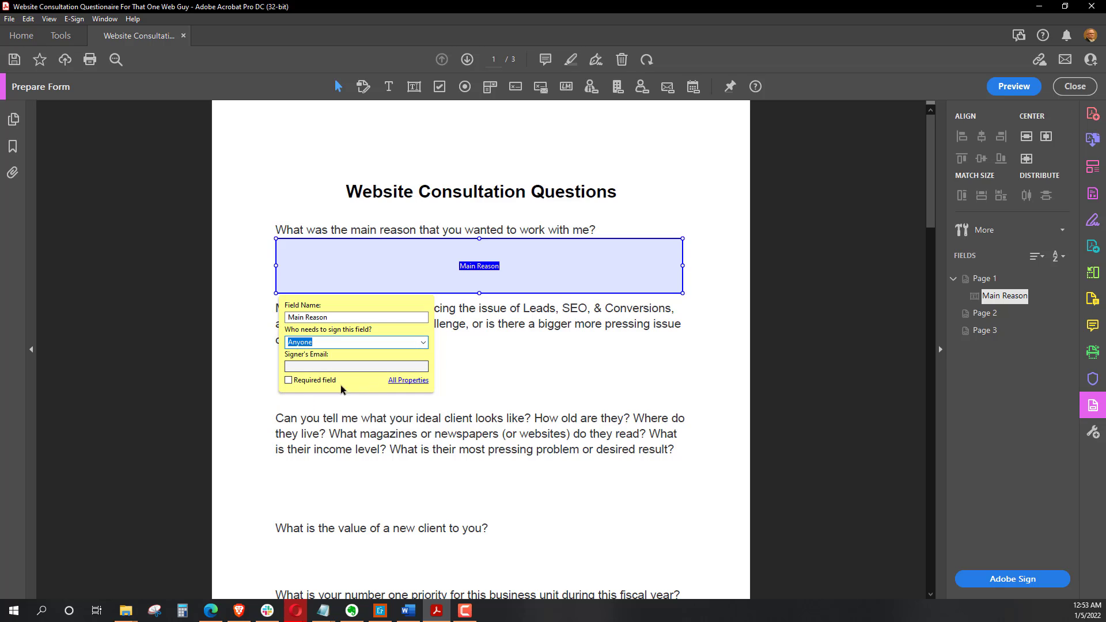
click(232, 290)
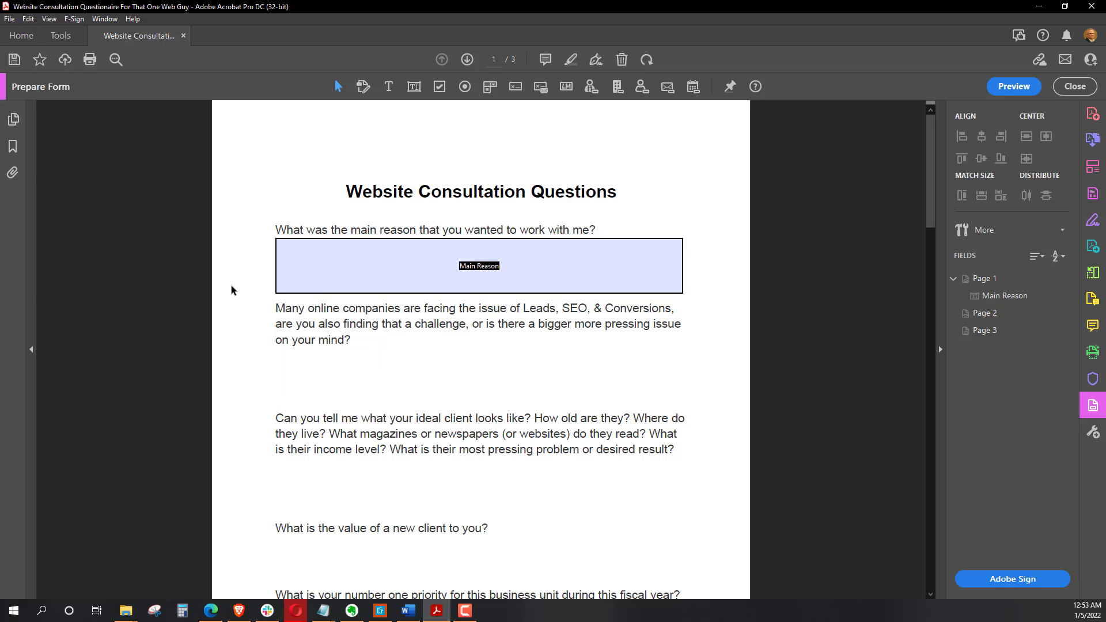
click(403, 149)
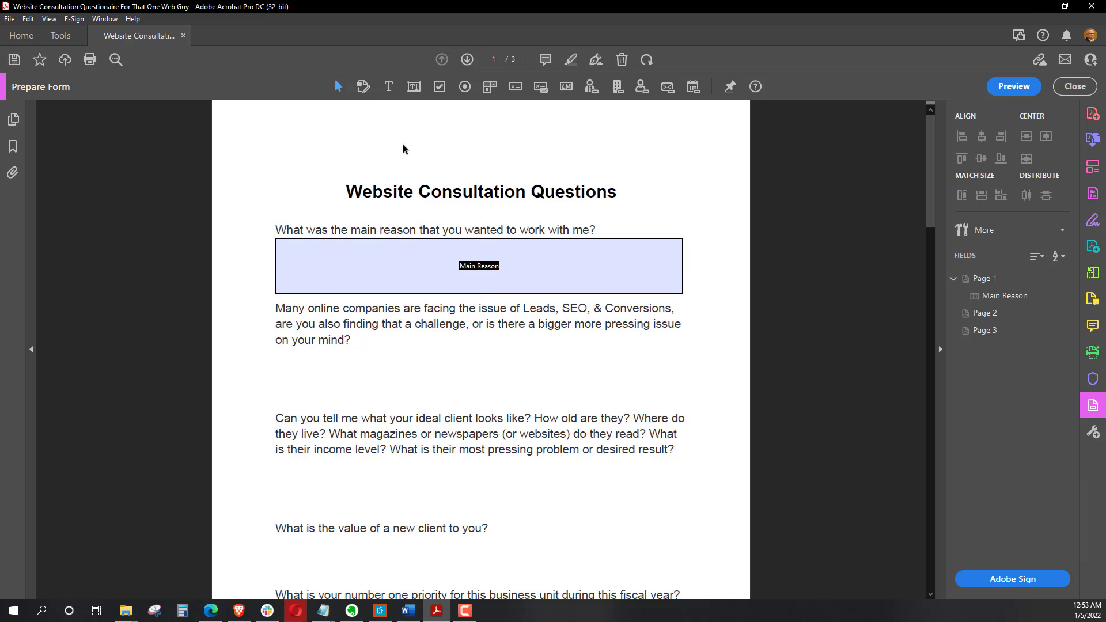
Add a text field as wide as the text column below the pressing issue question and name it "Pressing Issue".
click(415, 87)
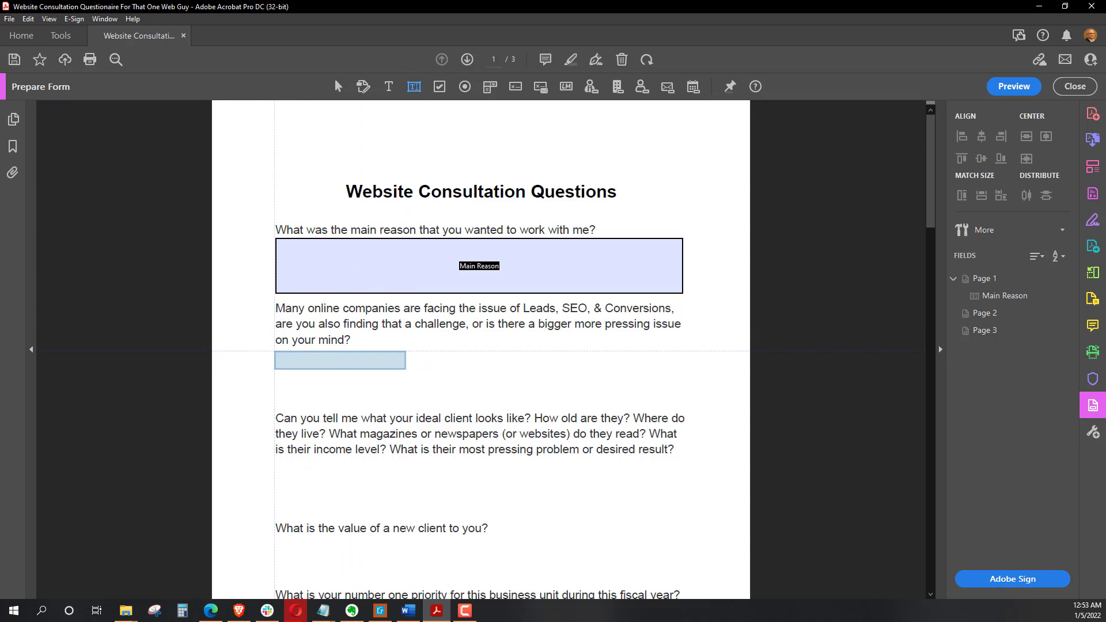
drag(275, 351, 684, 403)
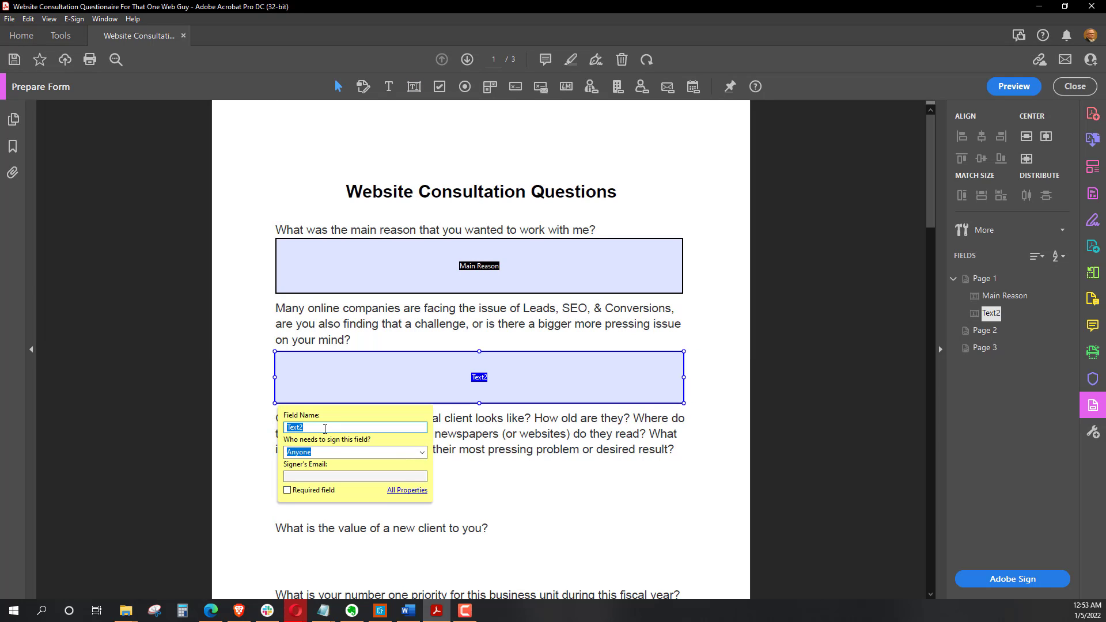
text(Pressing Issue)
click(235, 387)
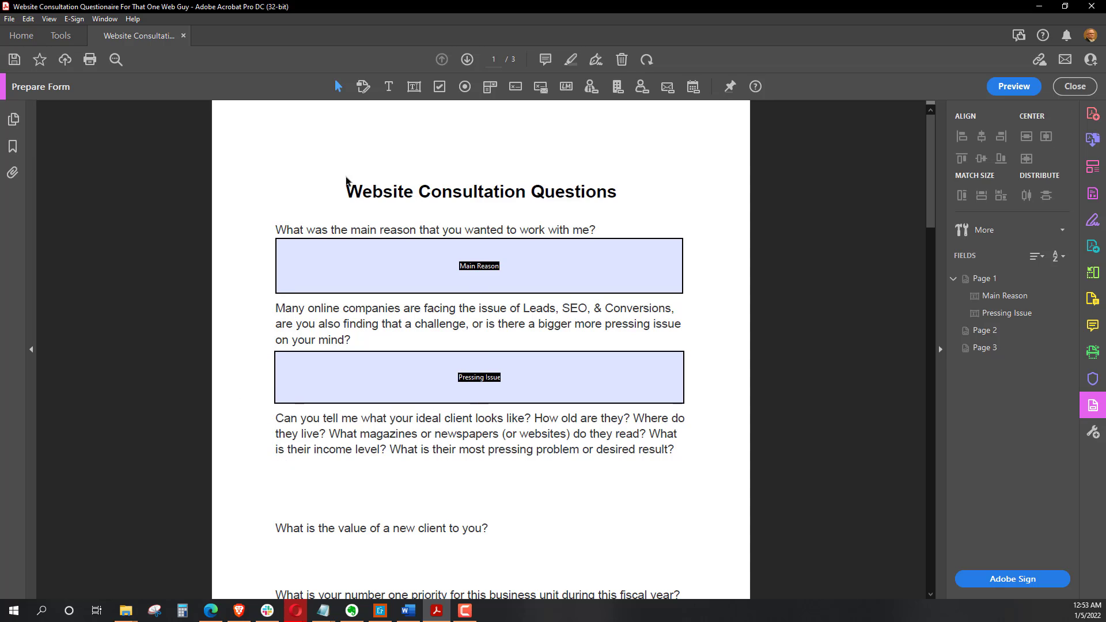
Add a full-width text field in the space below the ideal client question and name it "Typical Client".
click(414, 86)
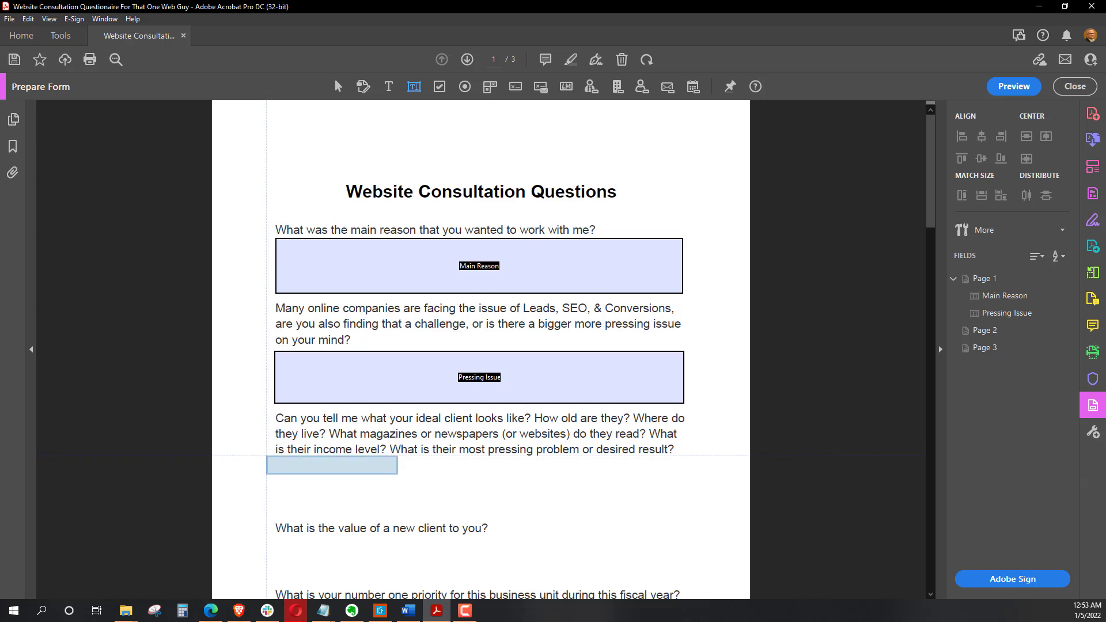
drag(275, 465, 687, 518)
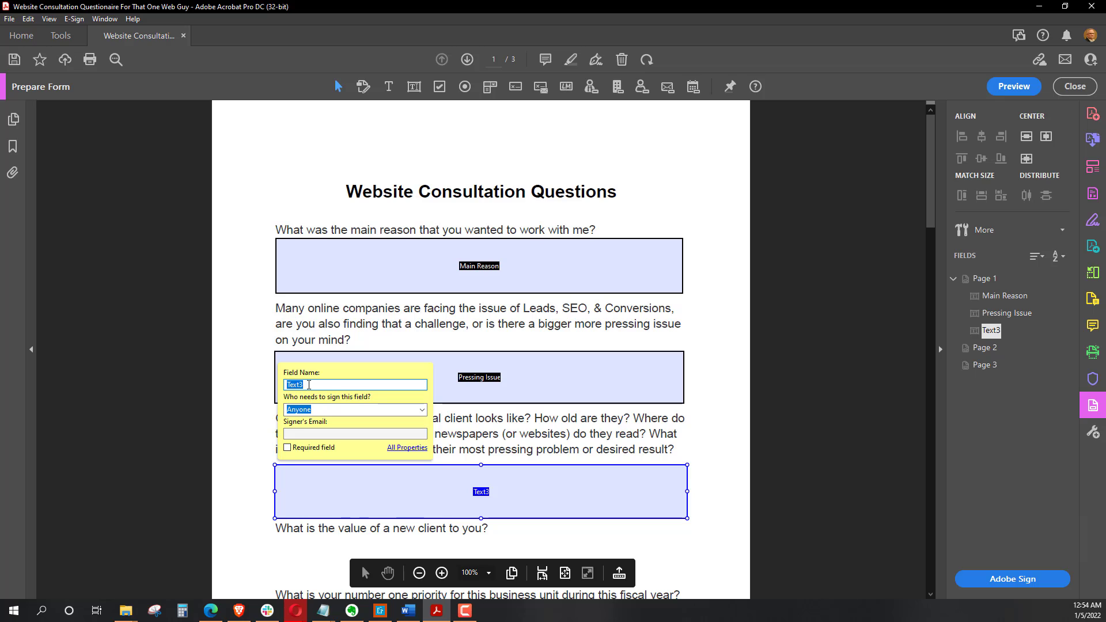
text(Typical Clien)
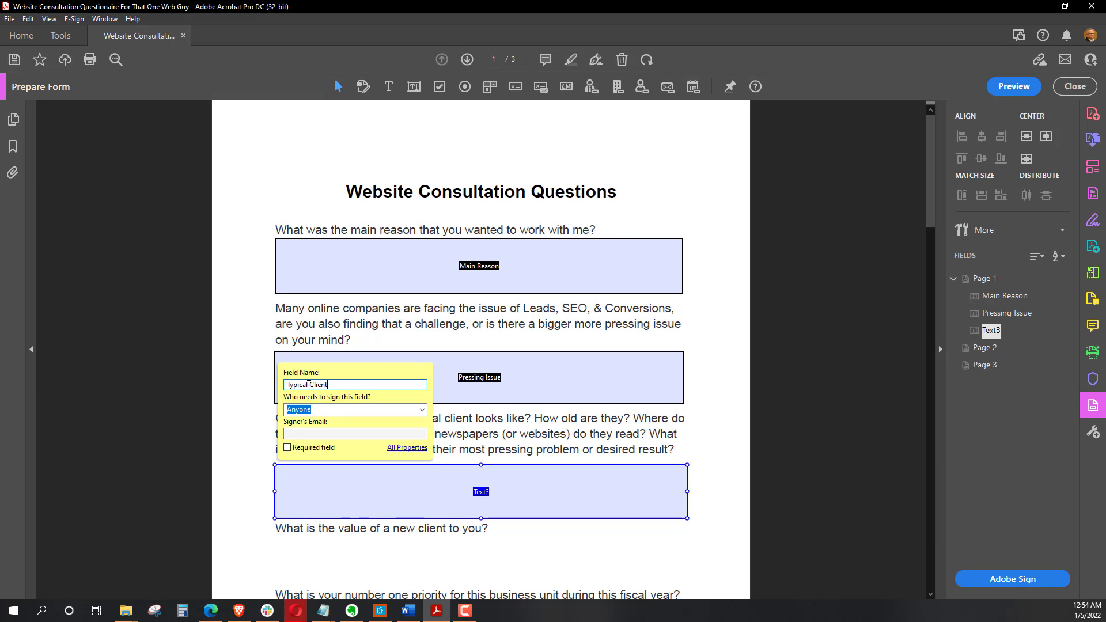
key(Return)
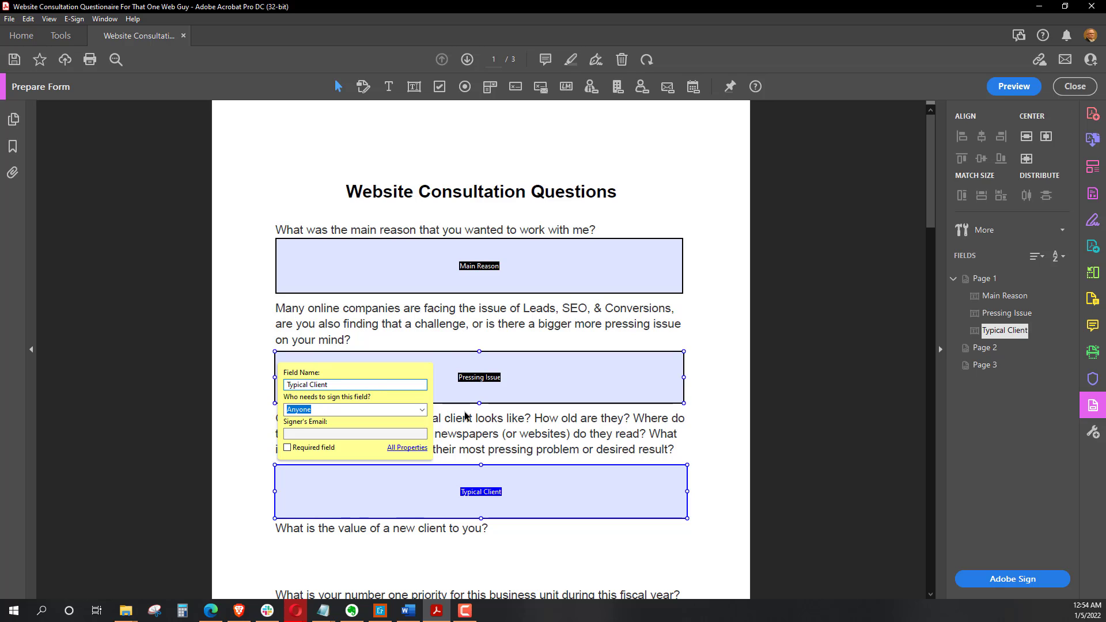
click(709, 421)
Add a full-width text field below the question about the value of a new client and name it "Client Value".
scroll(710, 422, down, 2)
scroll(709, 422, down, 3)
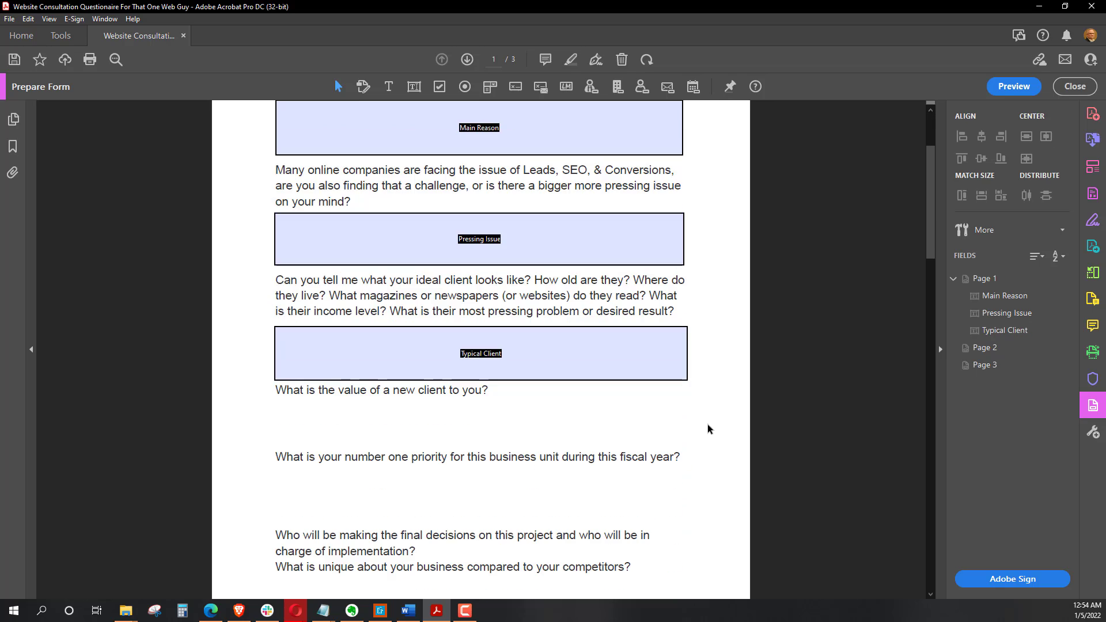
click(417, 92)
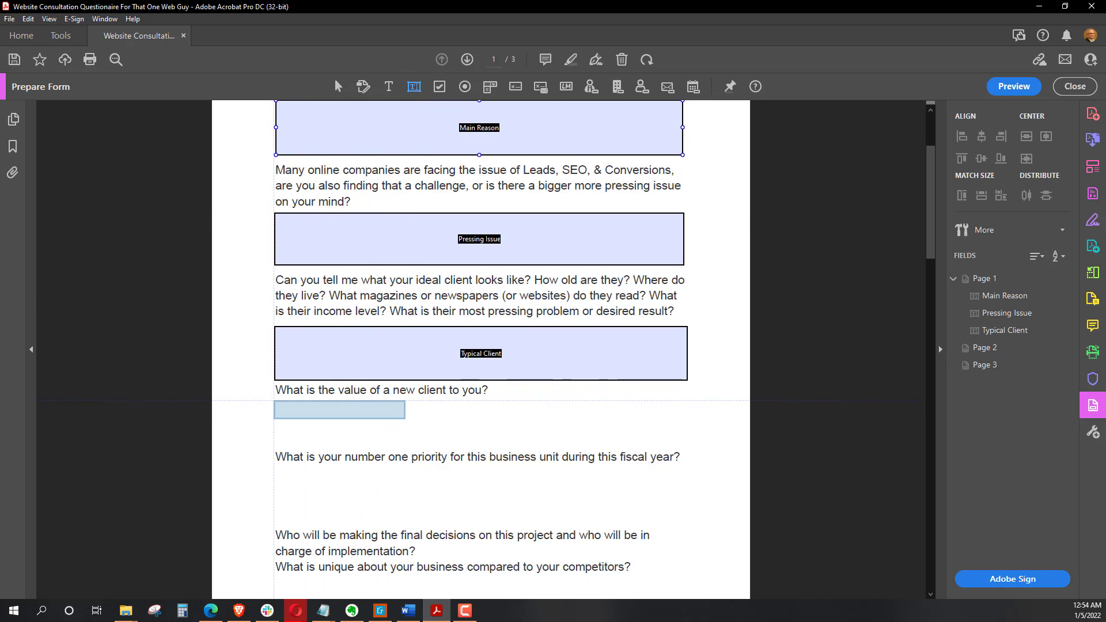
drag(274, 400, 691, 444)
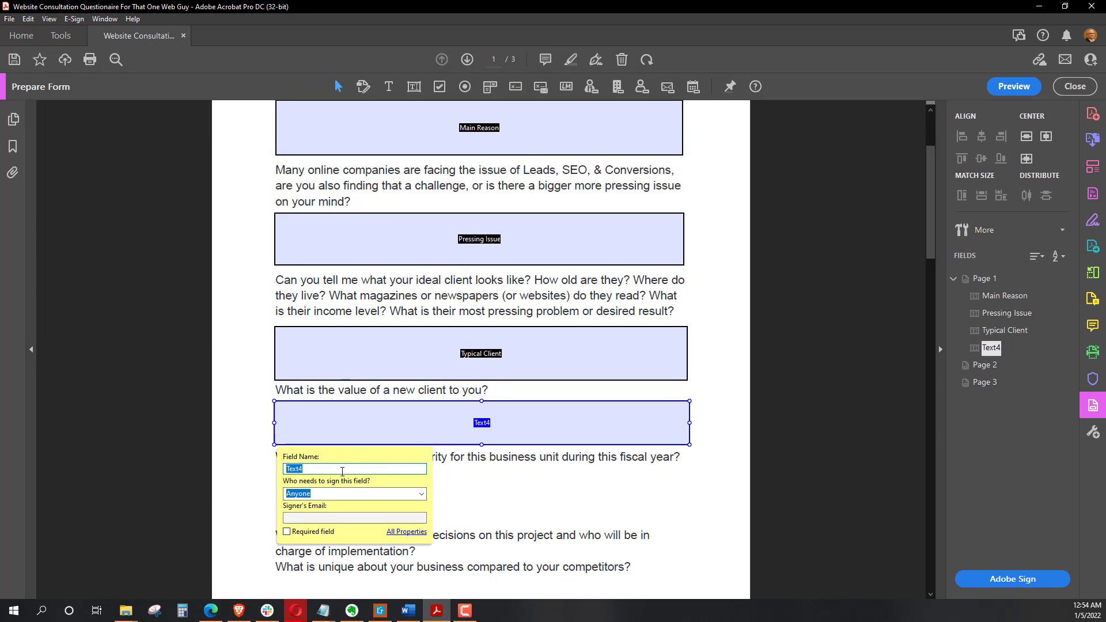
text(Client Value)
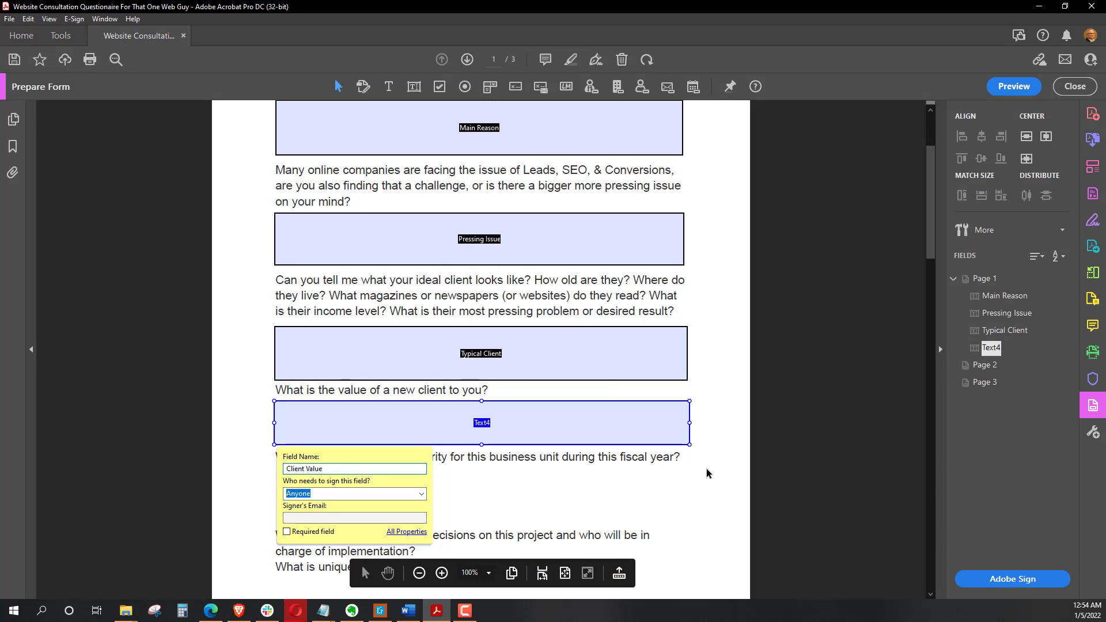
click(706, 469)
Add a full-width text field below the number one priority question and name it "Business Priority".
click(414, 88)
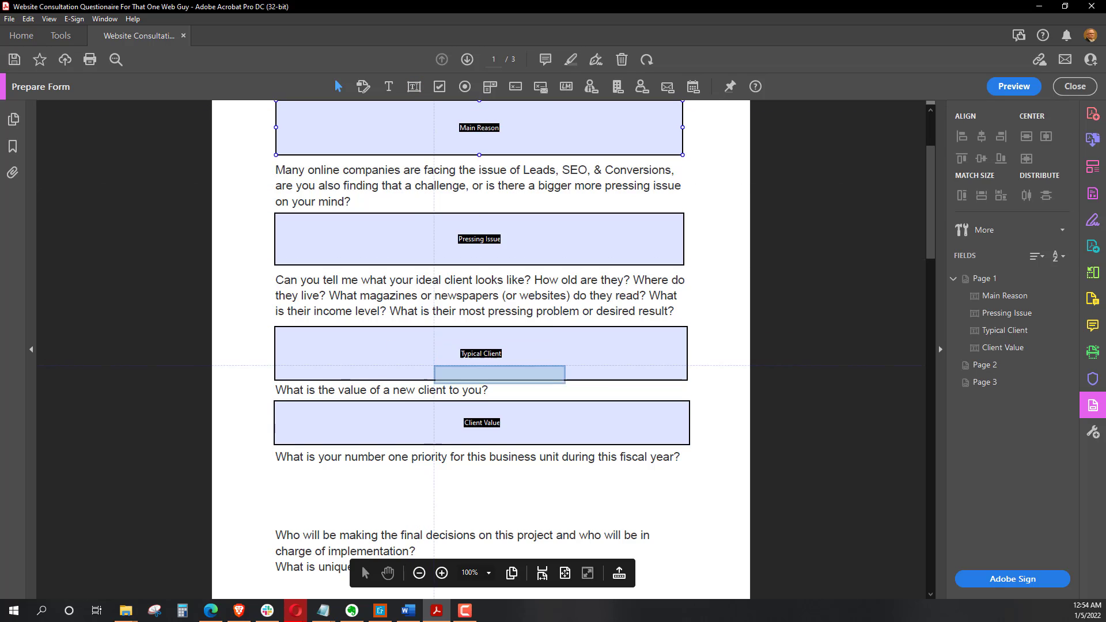
scroll(434, 366, down, 2)
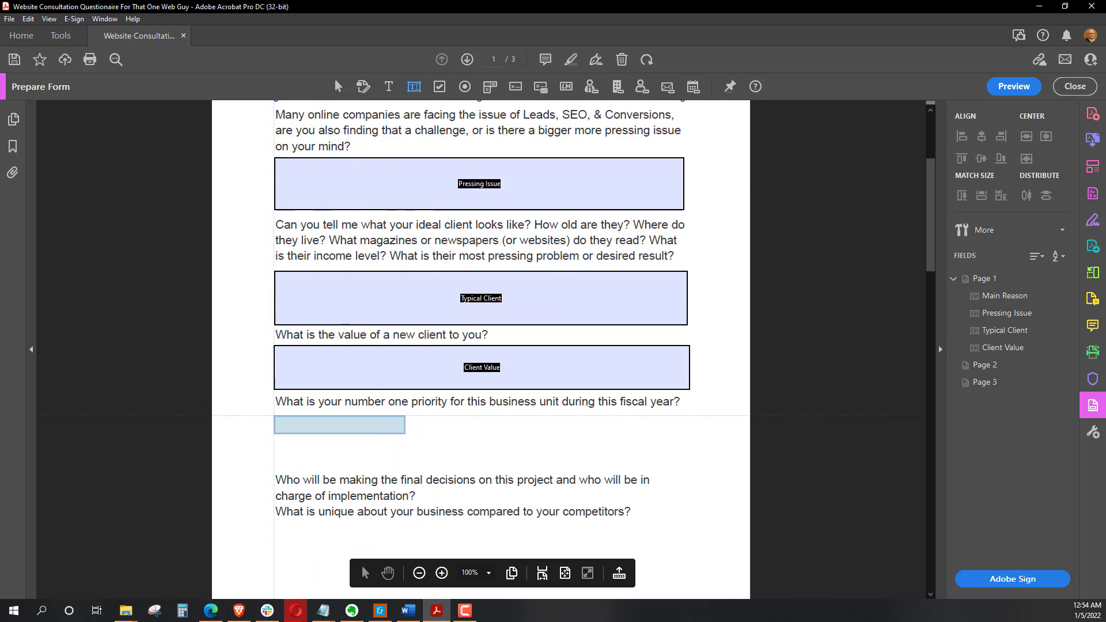
drag(274, 416, 689, 470)
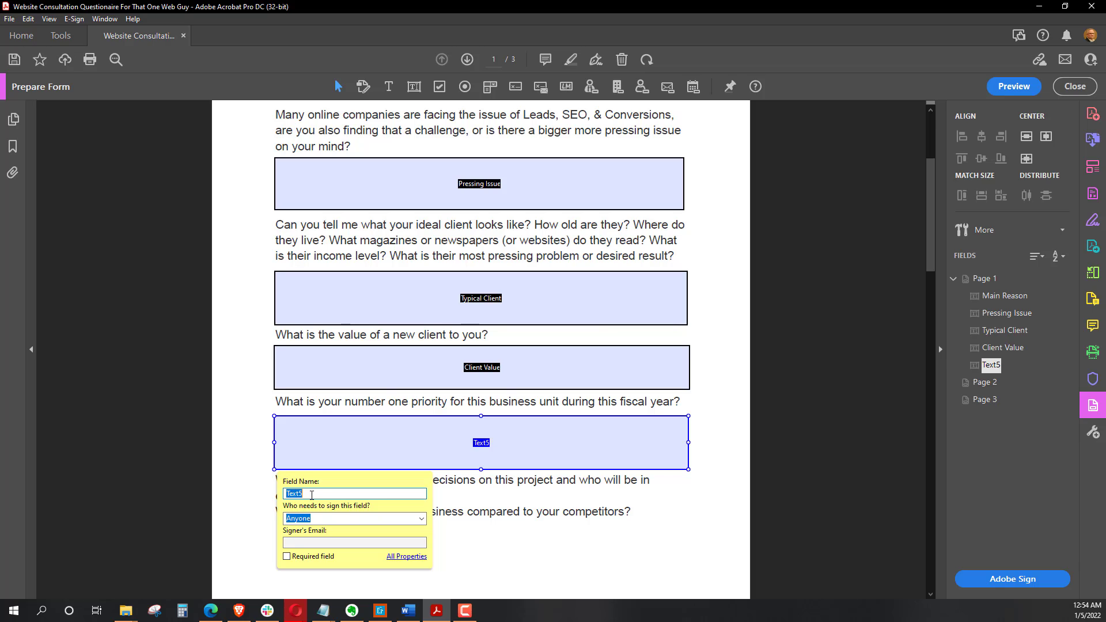
text(B)
text(ines)
text(rity)
click(711, 448)
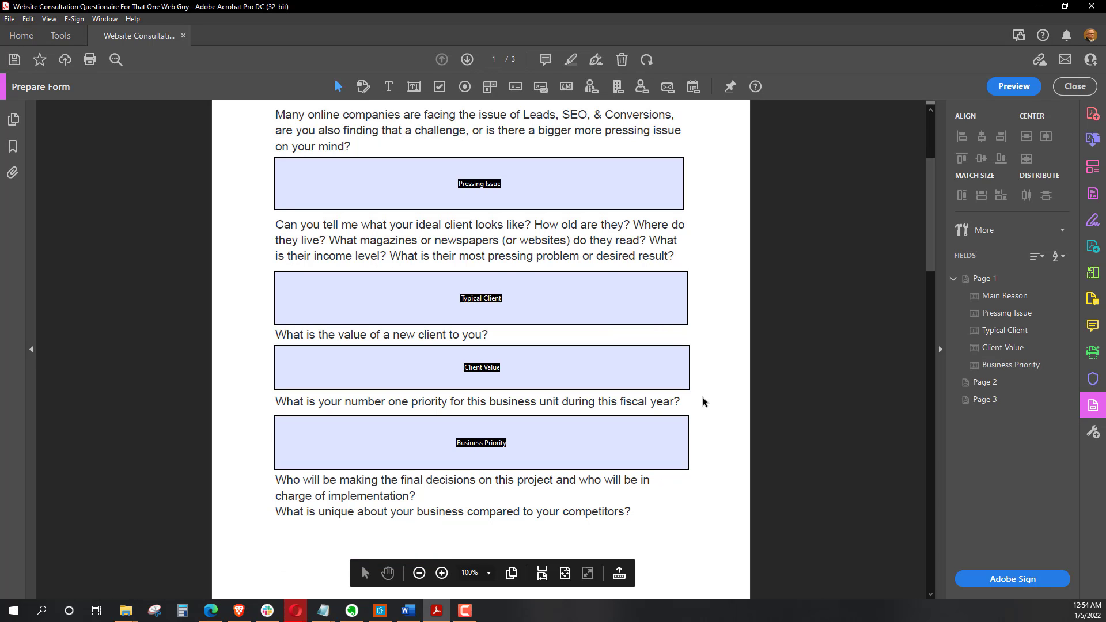
Add a full-width text field below the question on business uniqueness at the end of page 1 and name it "Uniqness".
scroll(521, 268, down, 5)
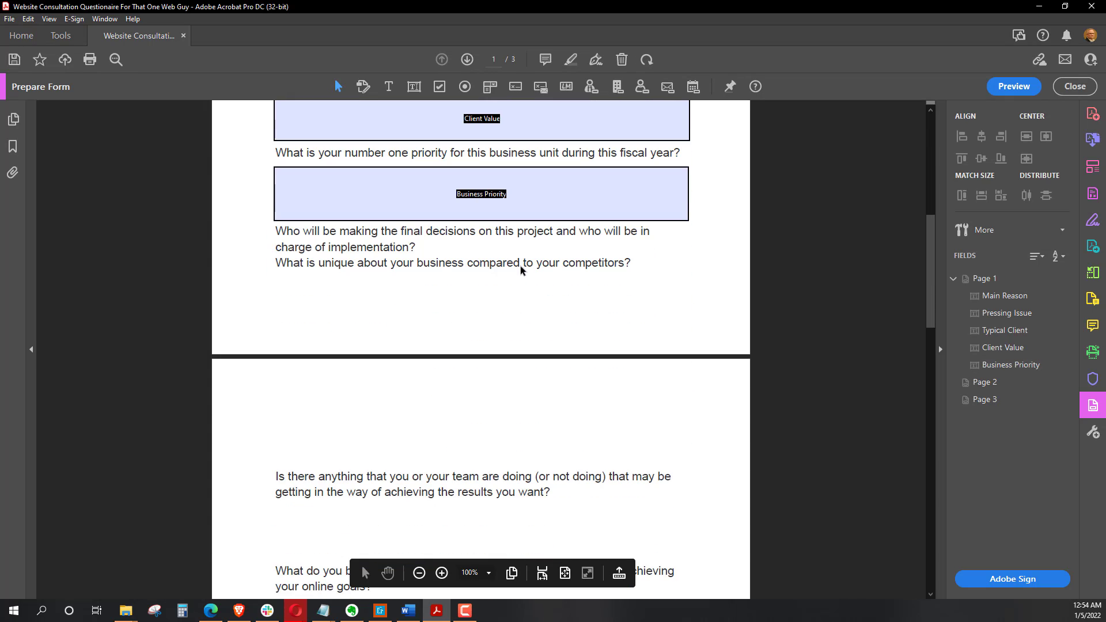
click(372, 118)
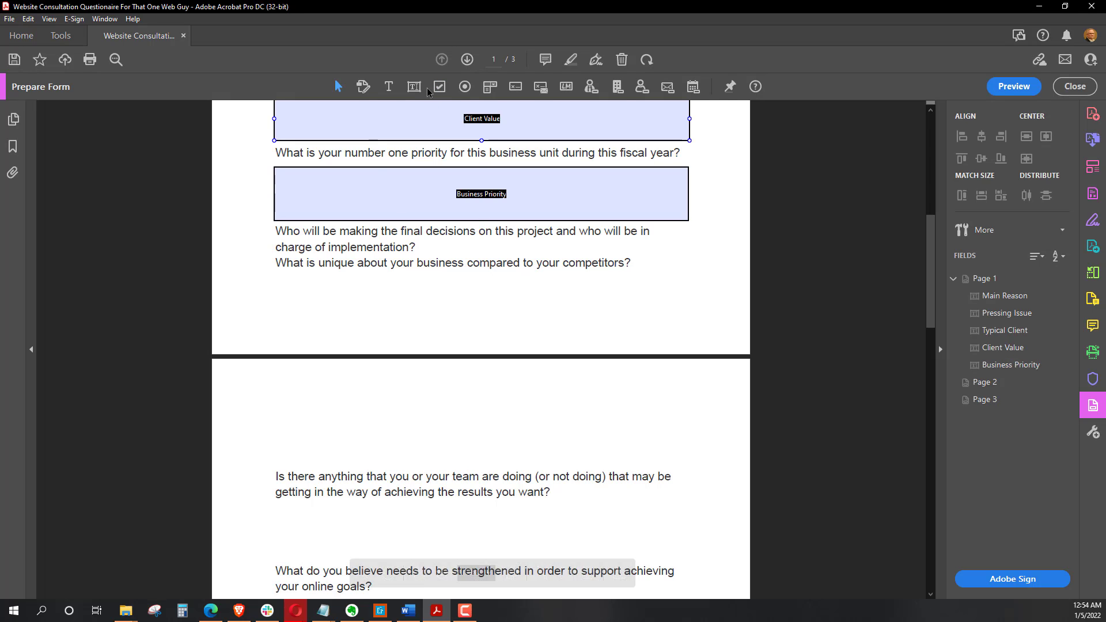
click(414, 87)
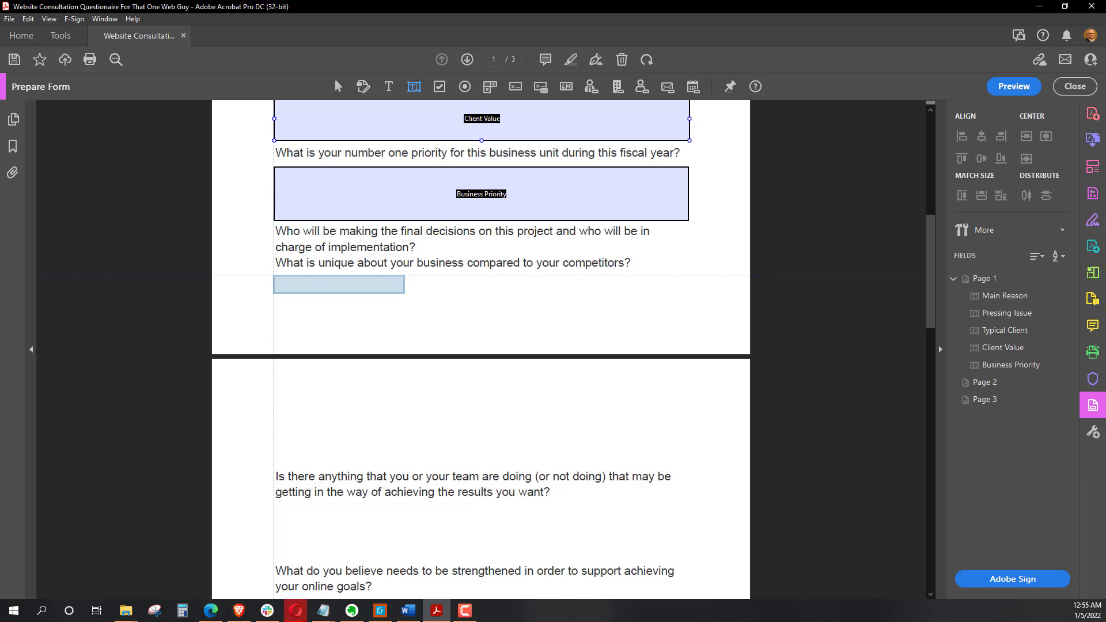
drag(274, 275, 684, 340)
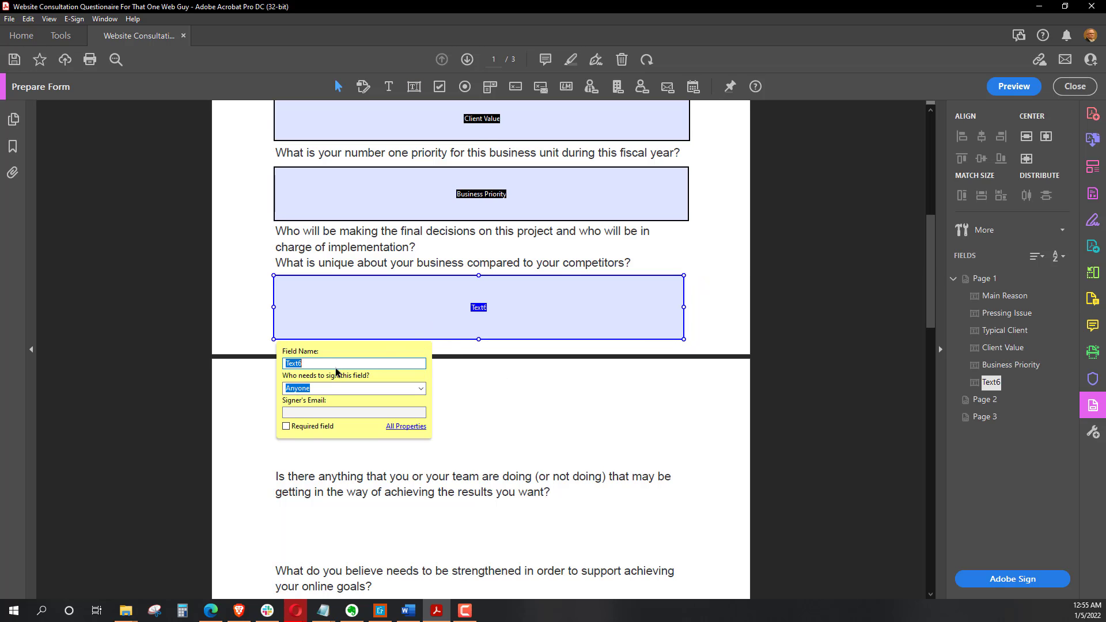
key(End)
key(BackSpace)
key(BackSpace)
key(BackSpace)
key(BackSpace)
key(BackSpace)
text(U)
key(BackSpace)
text(Uniqne)
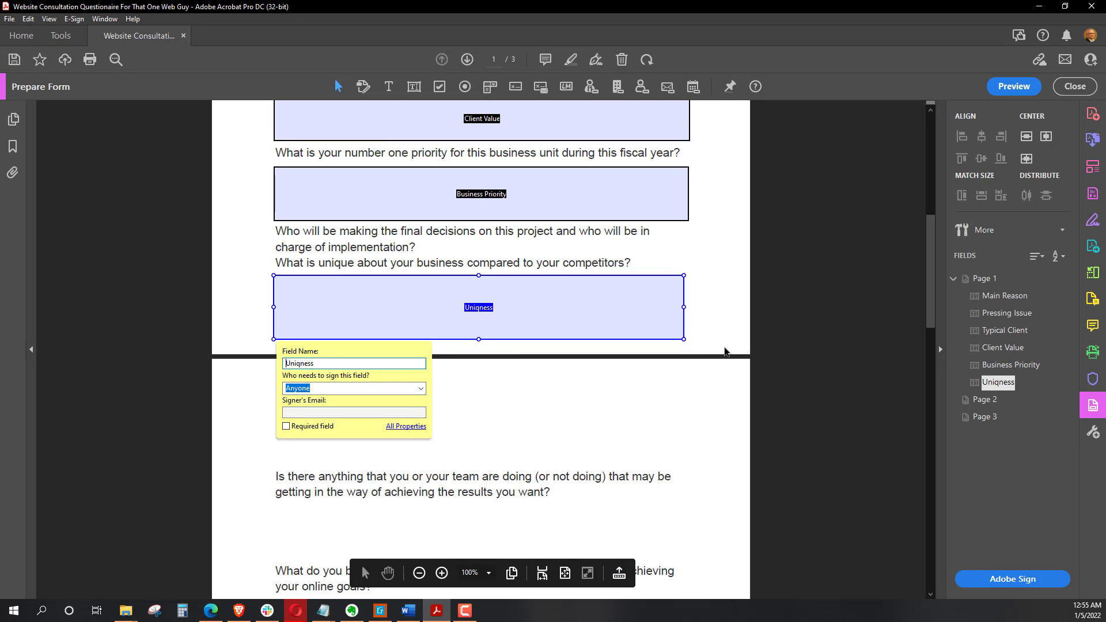
Add a full-width text field below the first question on page 2, about you or your team, and name it "Team Members".
scroll(529, 447, down, 3)
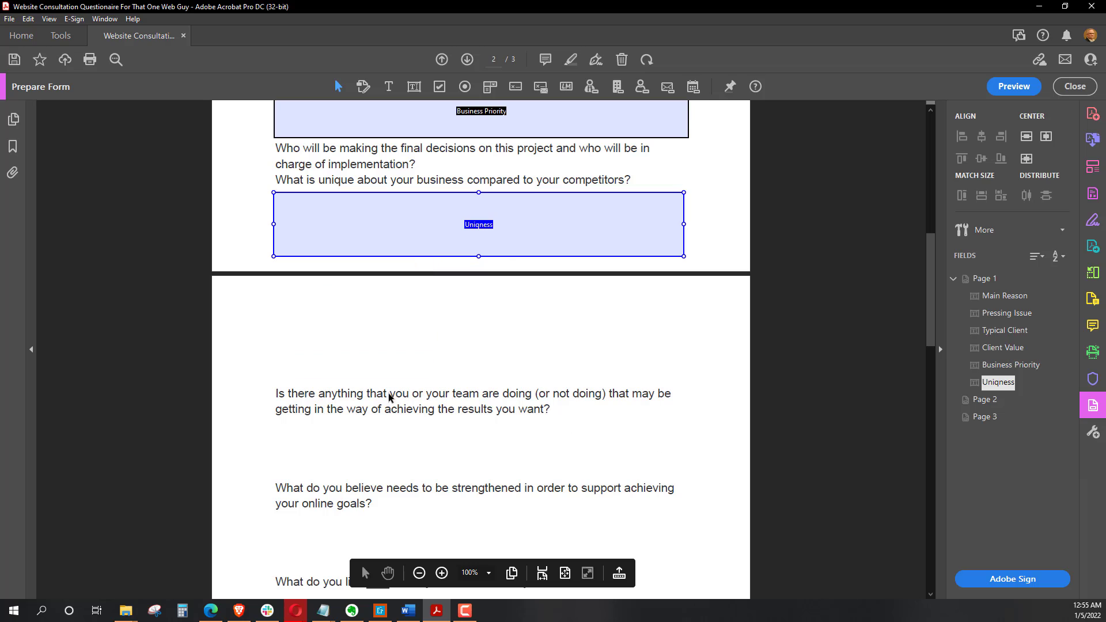
click(413, 88)
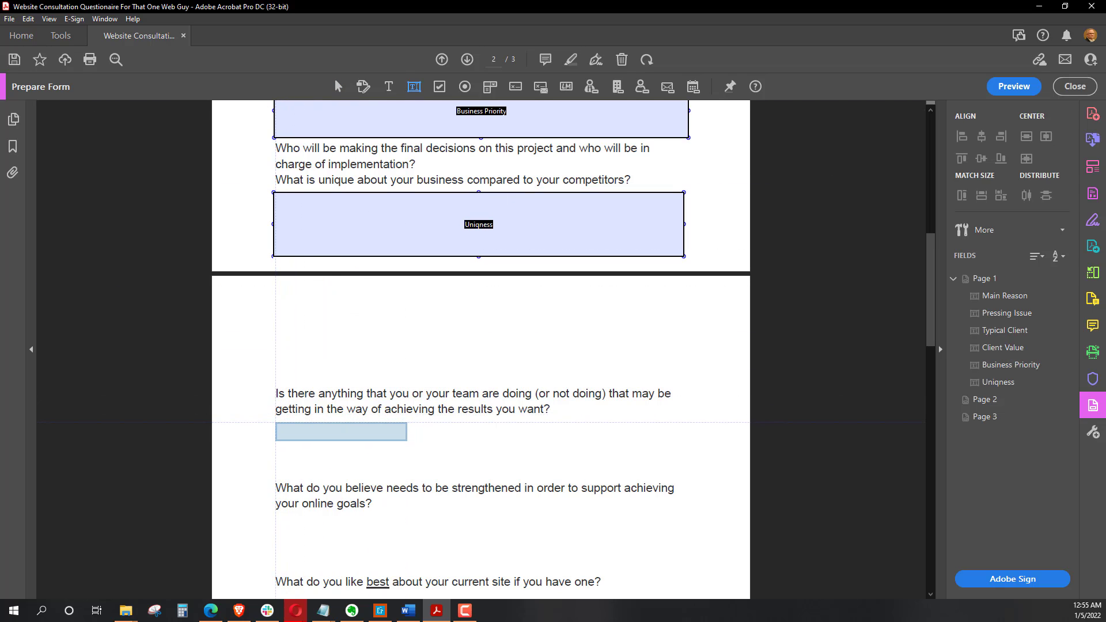
drag(276, 422, 693, 478)
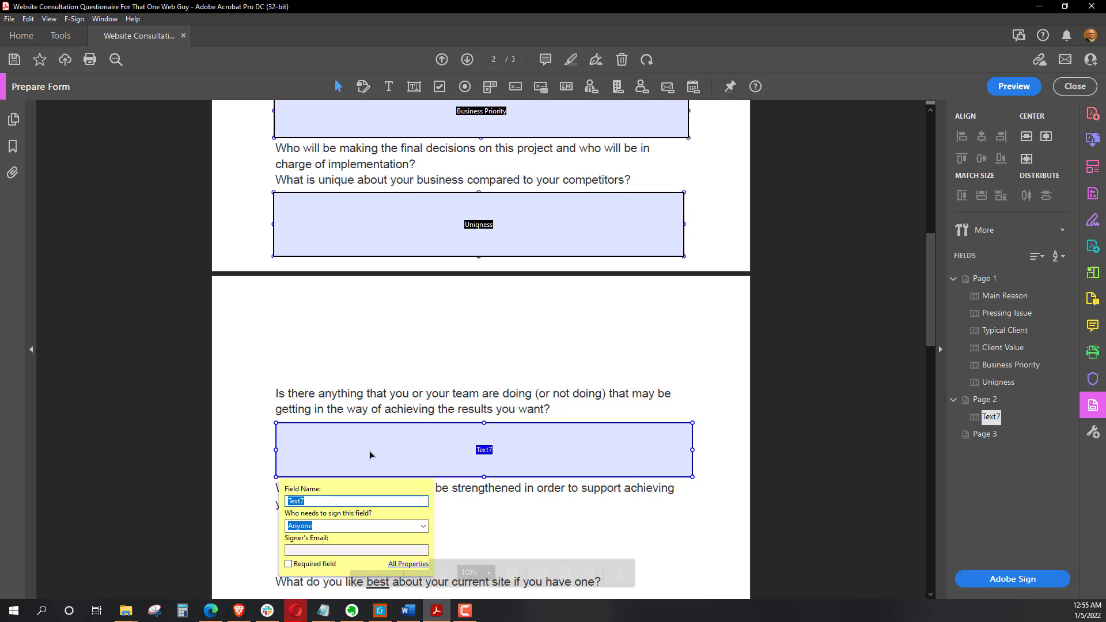
text(Team Members)
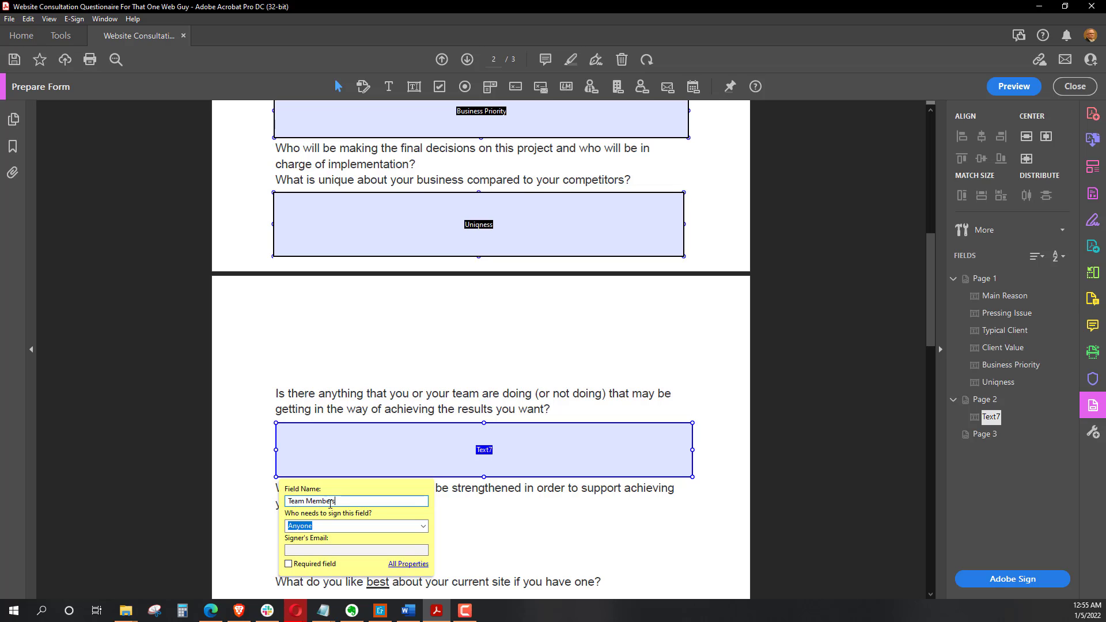
key(Return)
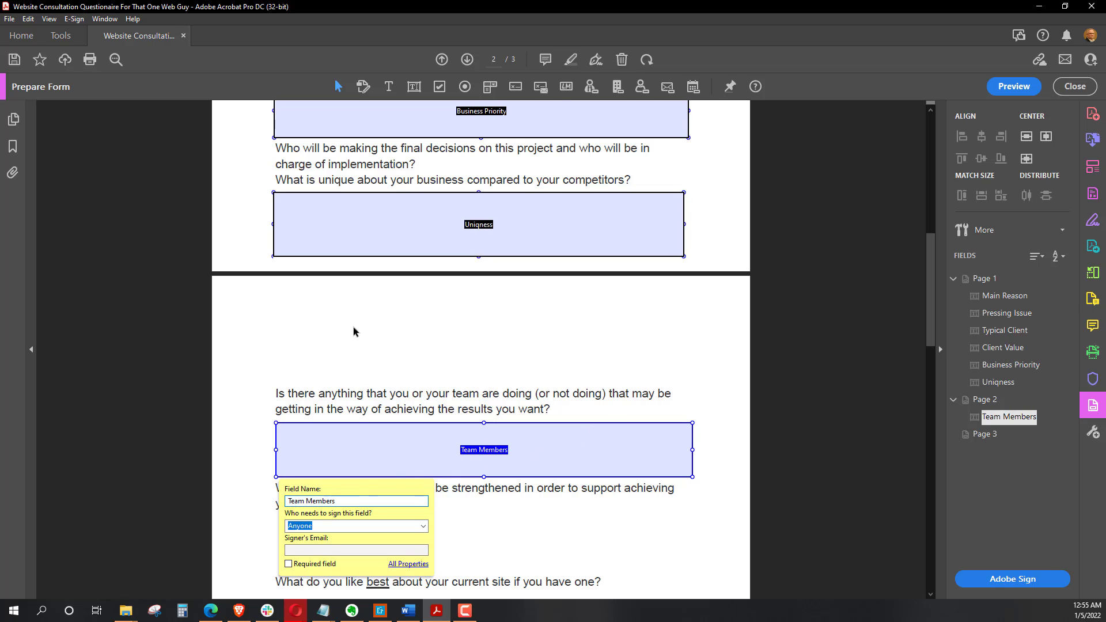
scroll(417, 343, down, 3)
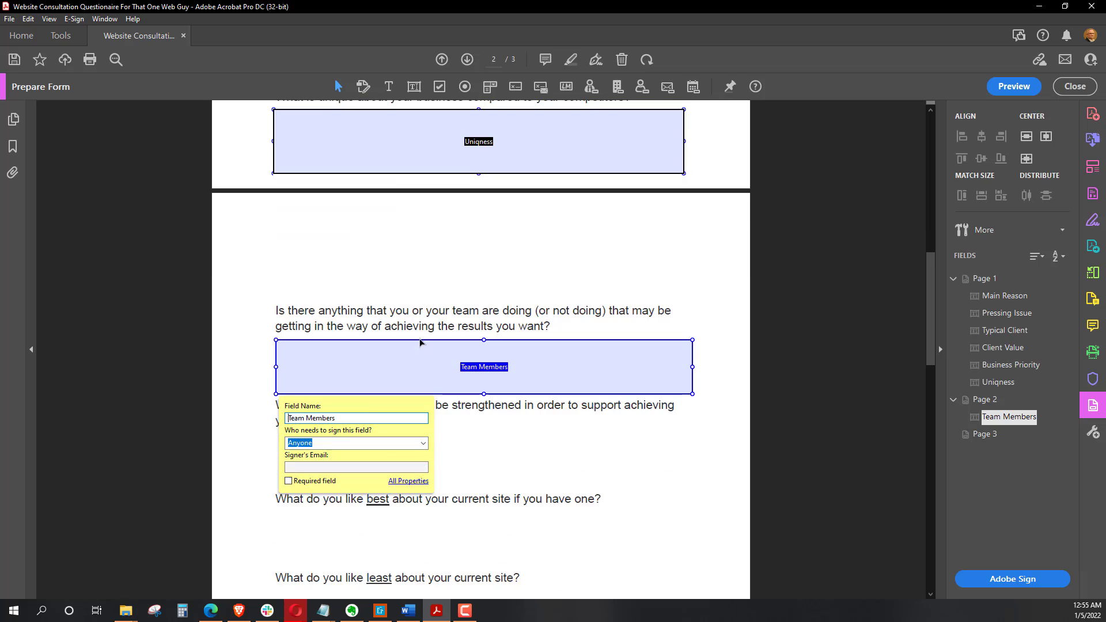
scroll(419, 343, down, 2)
click(483, 372)
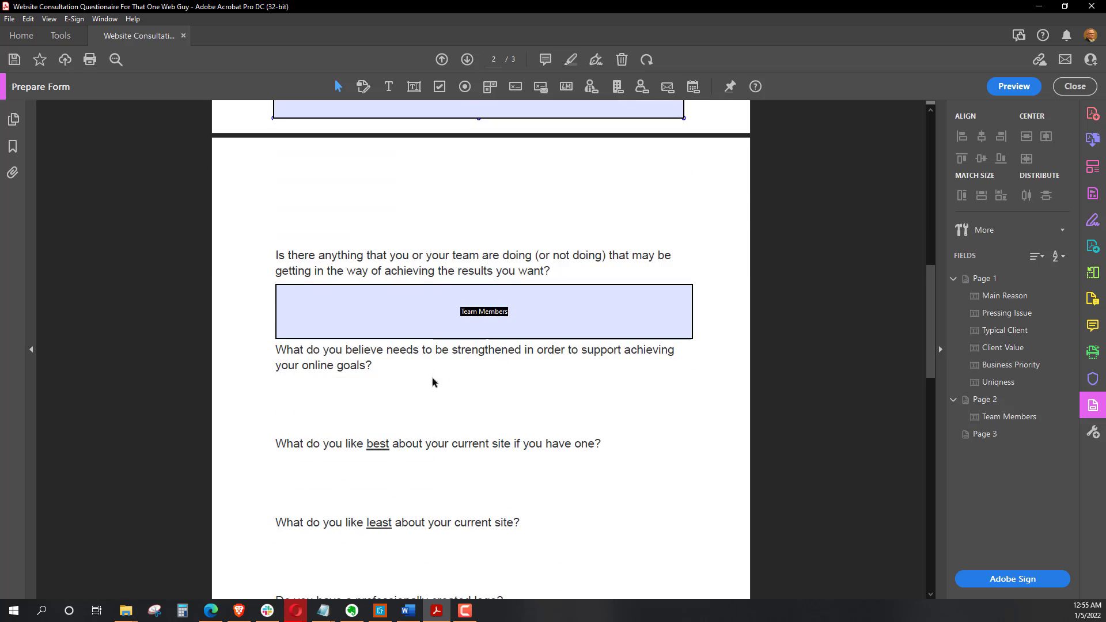
Add a full-width text field below the question on what needs to be strengthened and name it "Improvements".
click(415, 87)
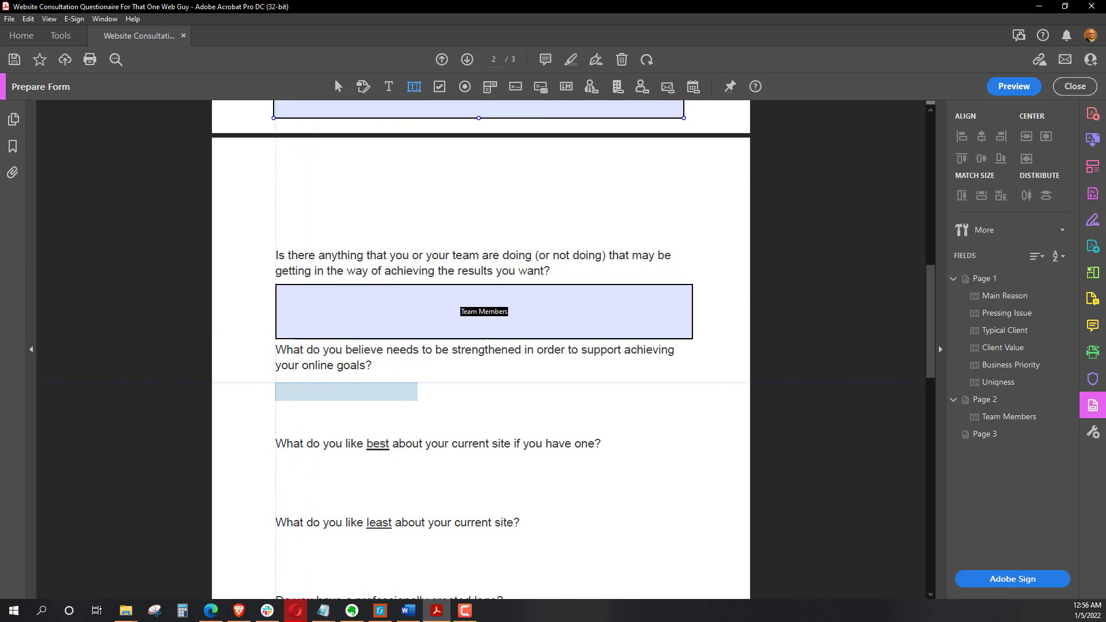
drag(275, 382, 694, 434)
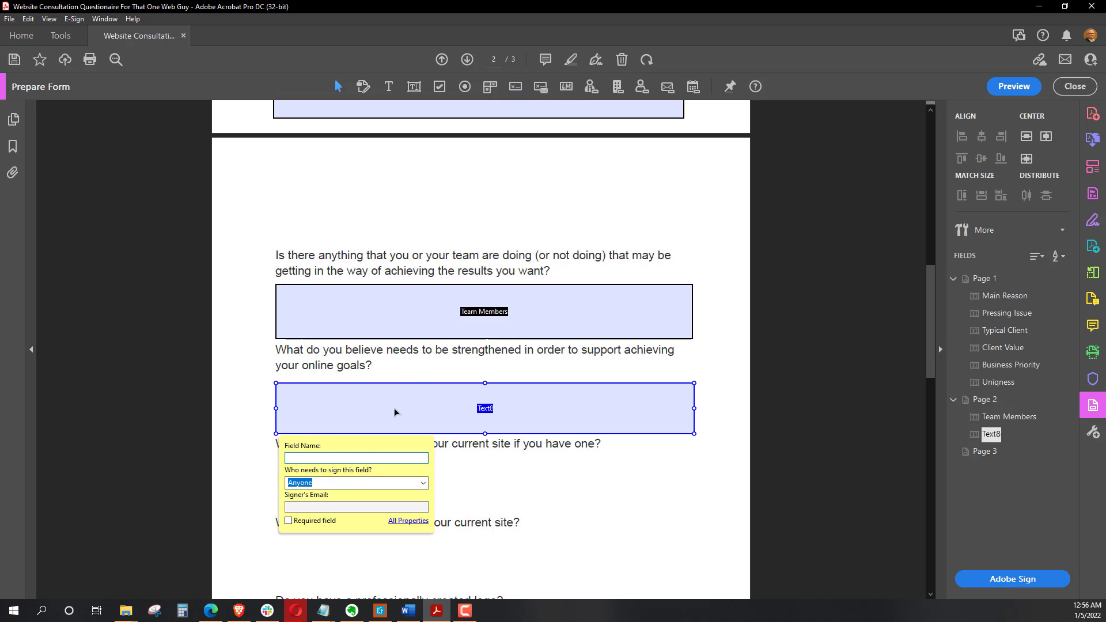
scroll(394, 409, down, 1)
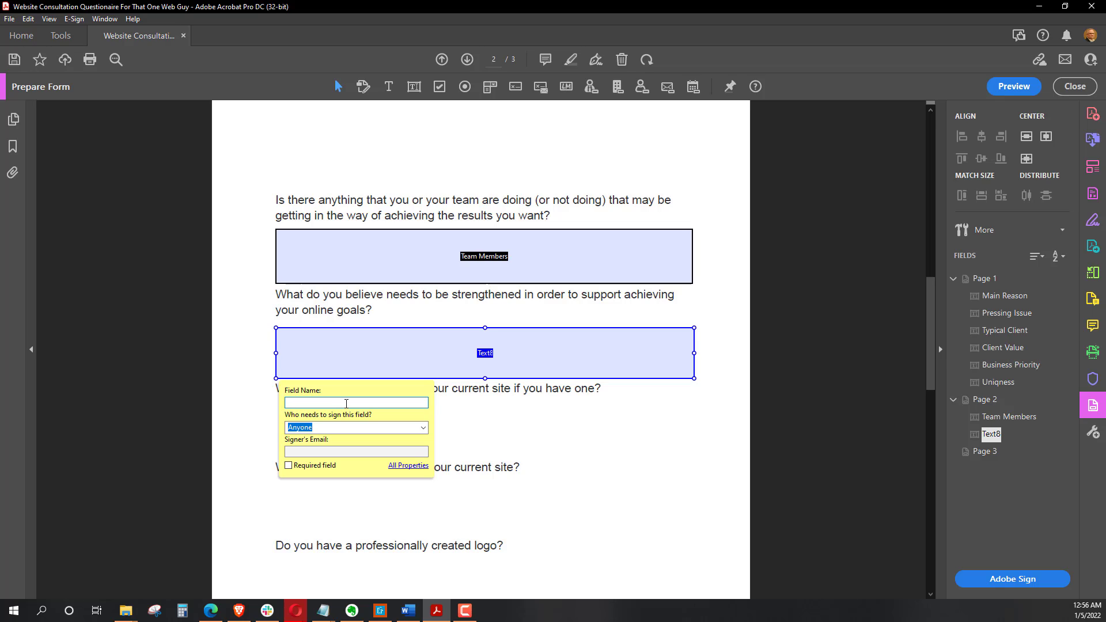
text(Improvements)
key(Delete)
key(Delete)
key(Delete)
key(Delete)
key(Delete)
key(Delete)
key(Delete)
key(Delete)
key(Delete)
key(Delete)
key(Delete)
key(Delete)
key(Delete)
key(Delete)
key(Delete)
key(Delete)
key(Delete)
key(Delete)
key(Delete)
key(Delete)
click(712, 372)
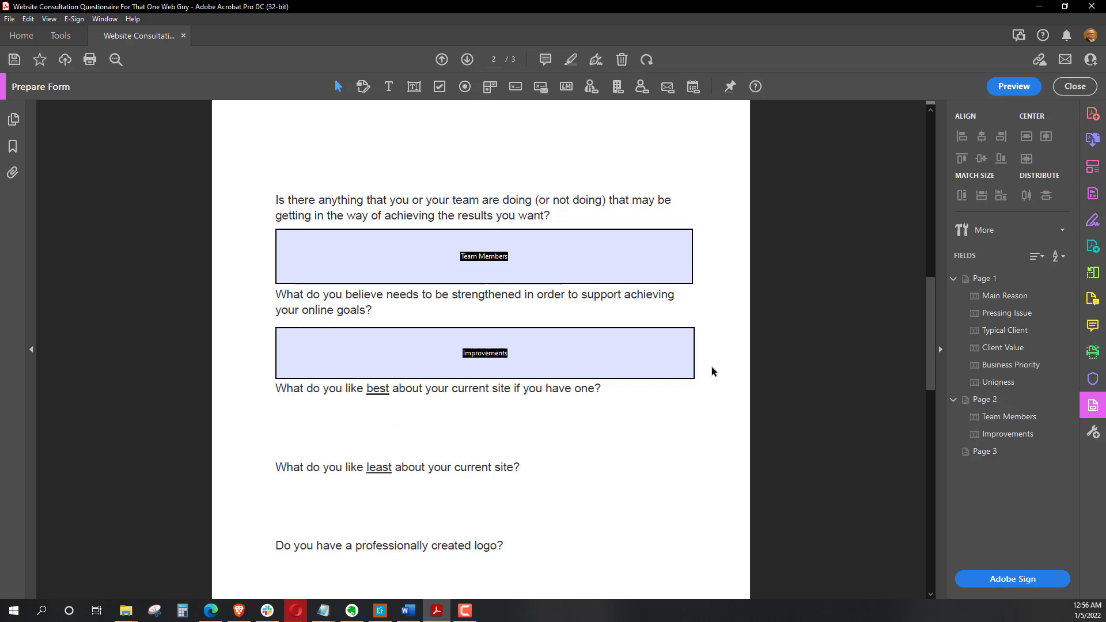
Add a full-width text field below the question on what is liked best about the current site and name it "Like Best".
click(414, 86)
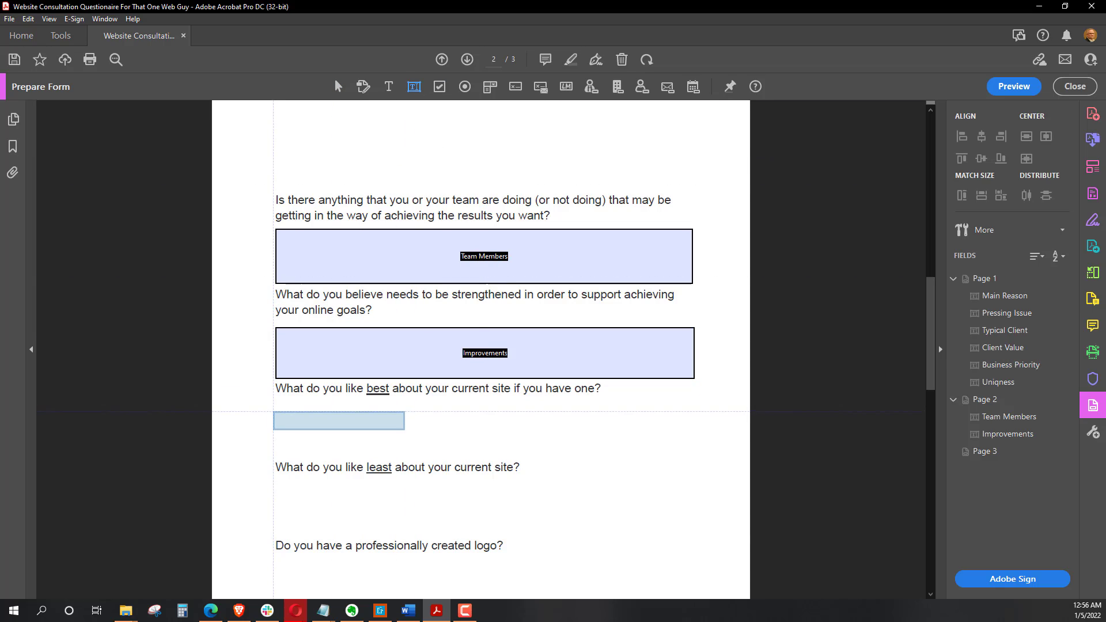
drag(275, 398, 693, 455)
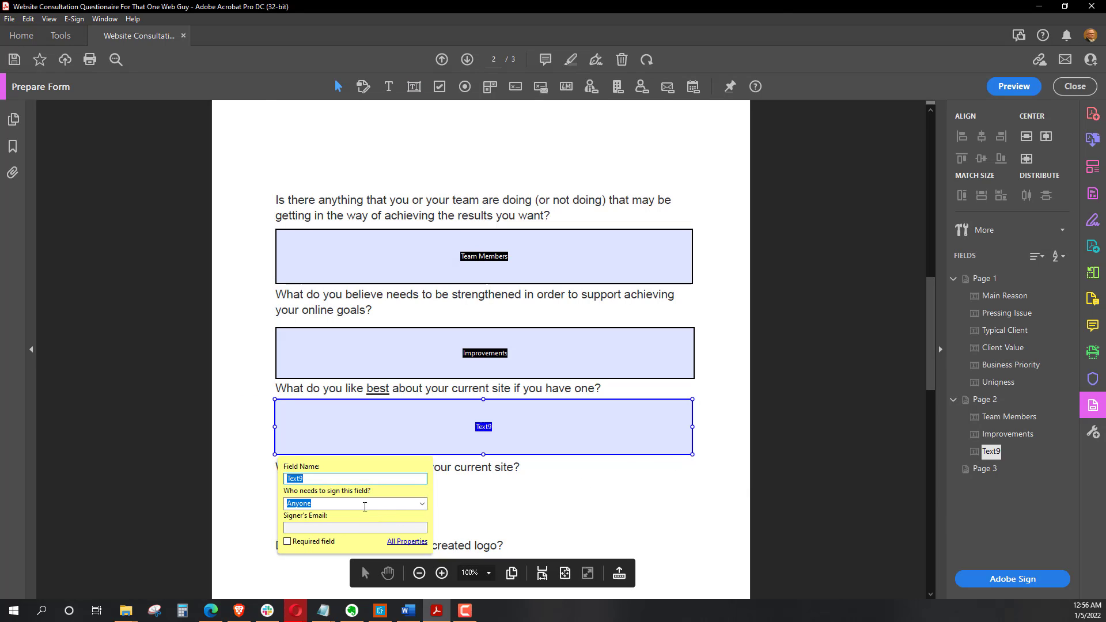
text(Like B)
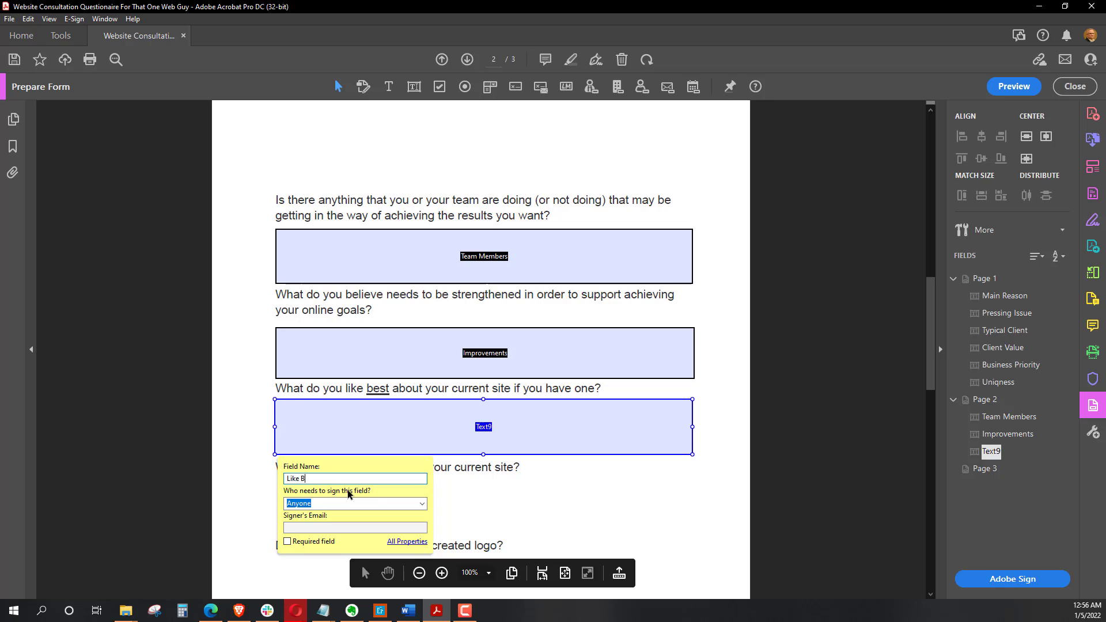
text(est)
click(582, 434)
Copy the "Like Best" field and place the duplicate below the question on what is liked least about the current site.
right_click(585, 433)
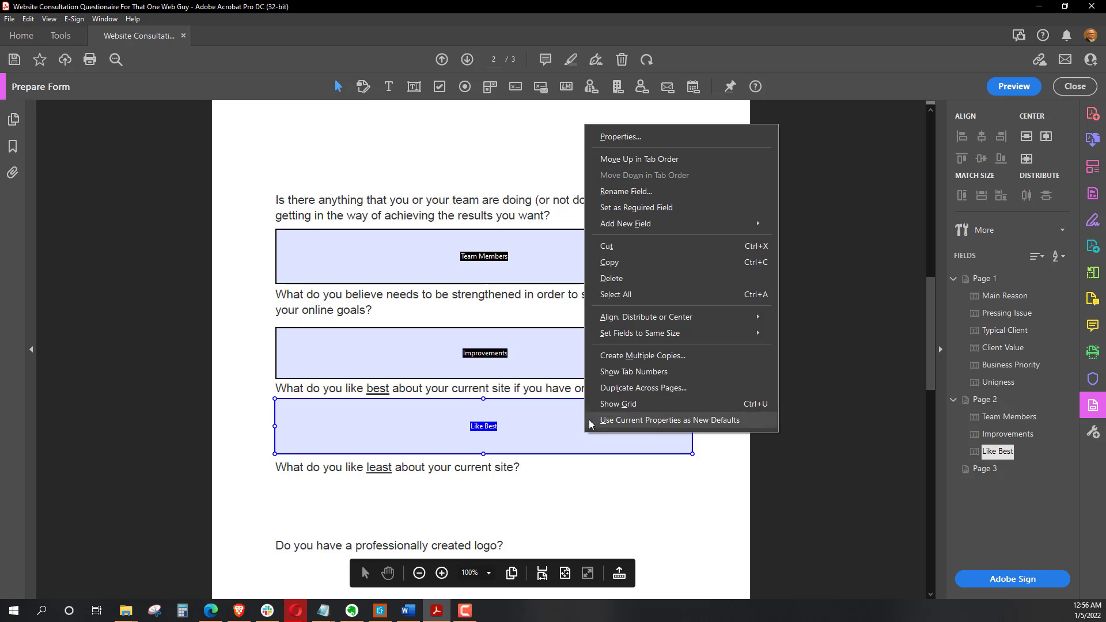
click(619, 261)
click(430, 488)
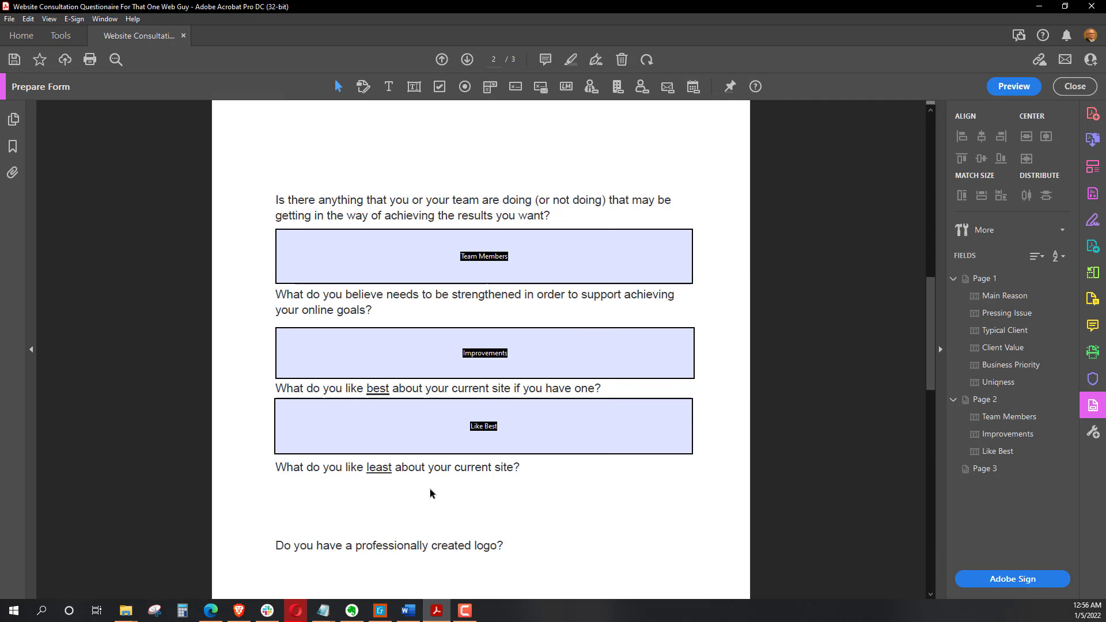
right_click(431, 490)
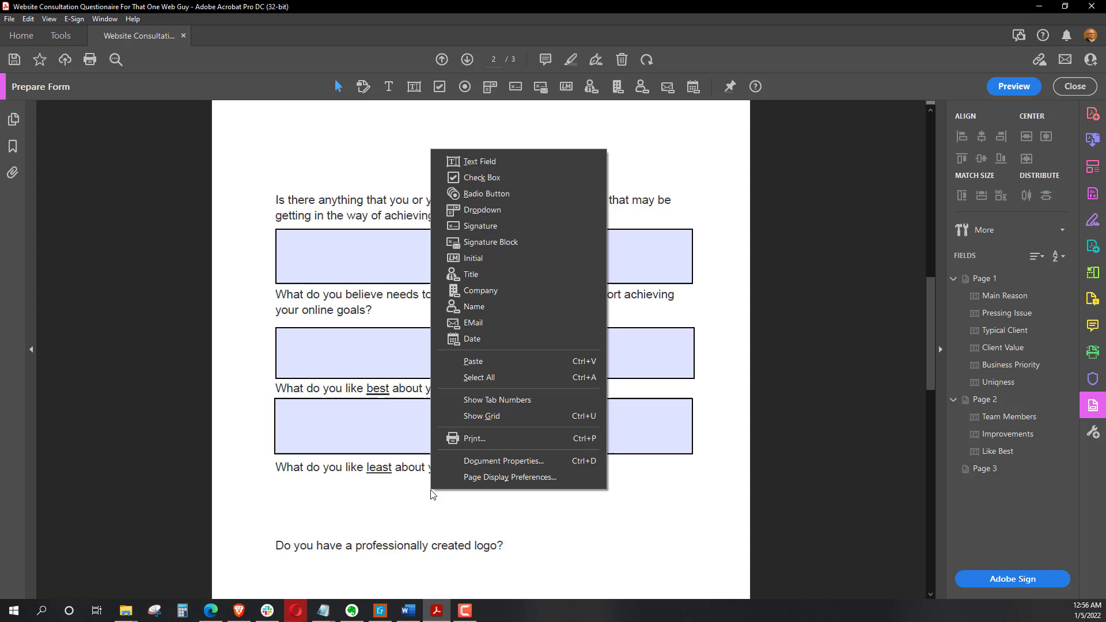
click(491, 362)
drag(514, 361, 512, 516)
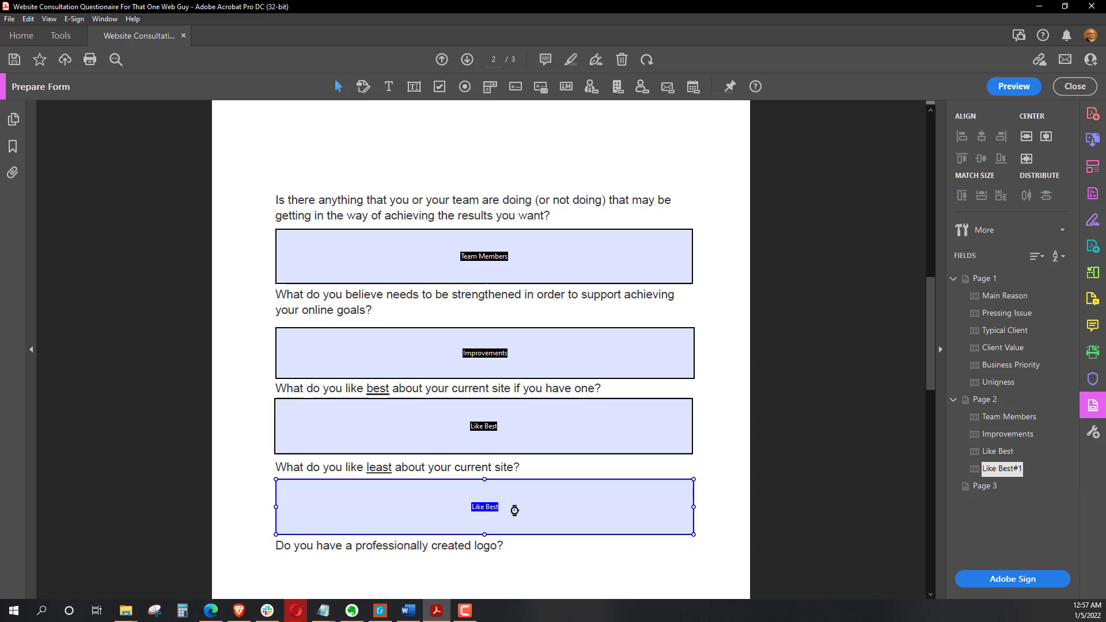
Rename the duplicated text field as "Like Least".
double_click(494, 512)
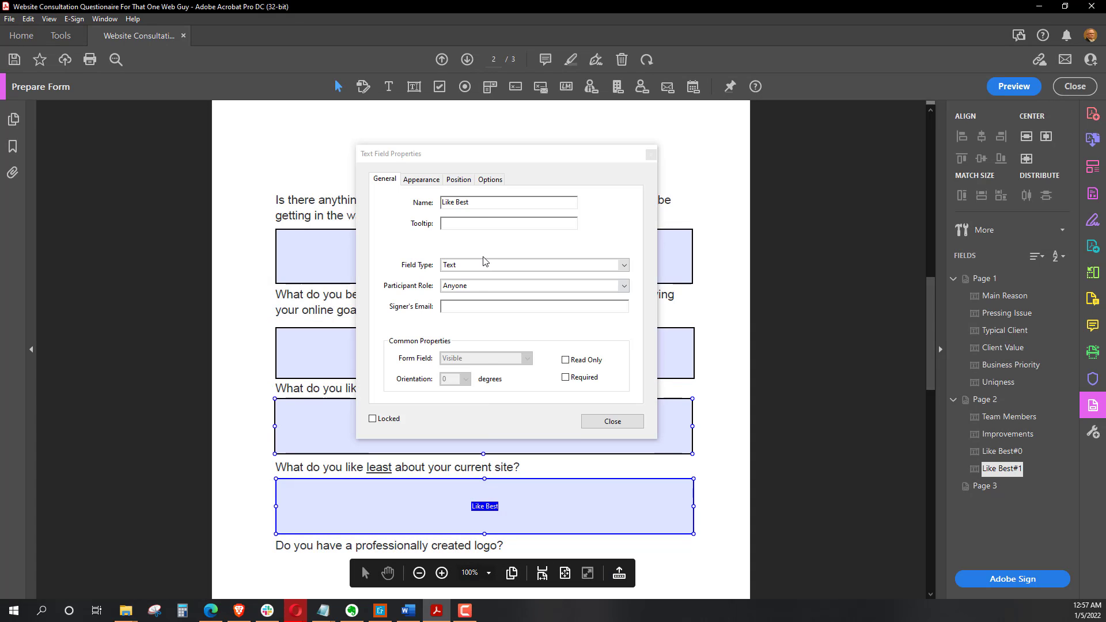
click(475, 208)
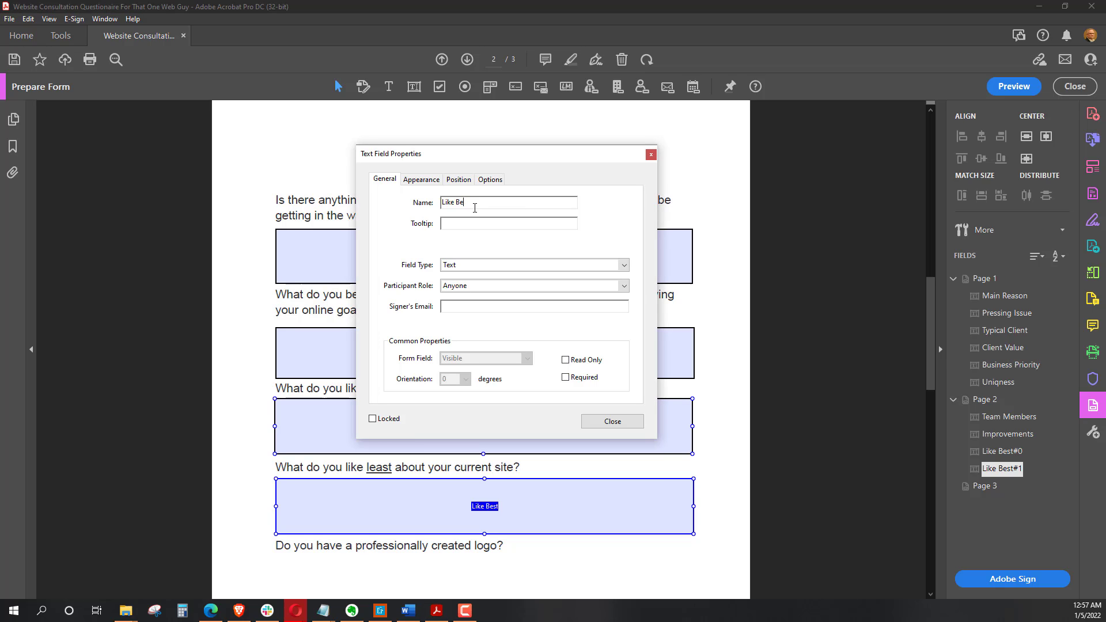
key(BackSpace)
key(BackSpace)
text(Lest)
text(a)
click(636, 421)
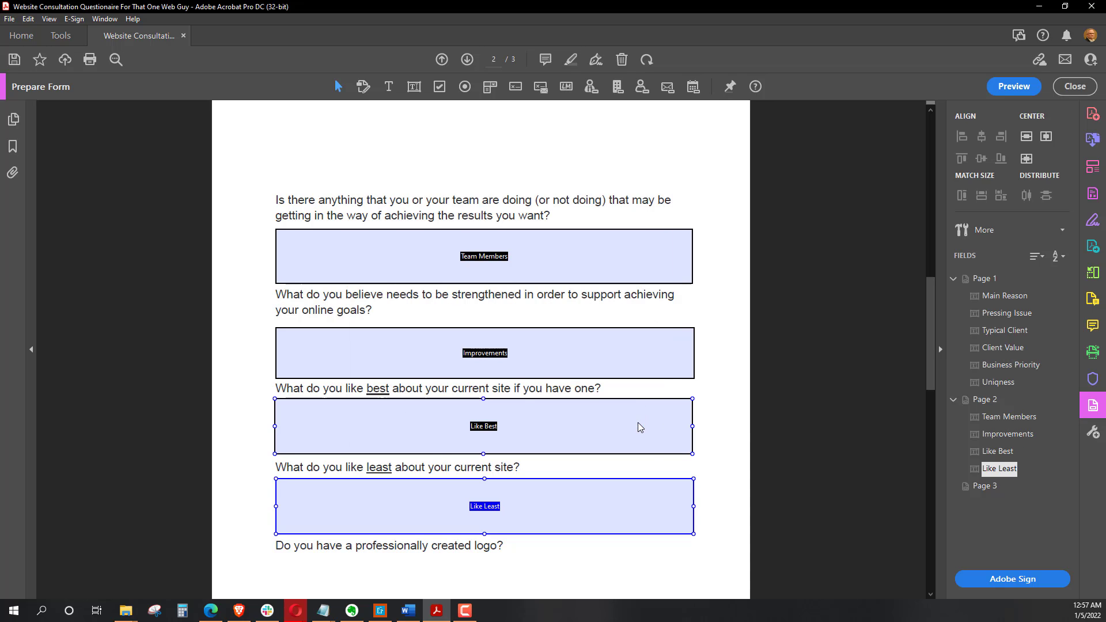
scroll(638, 423, down, 6)
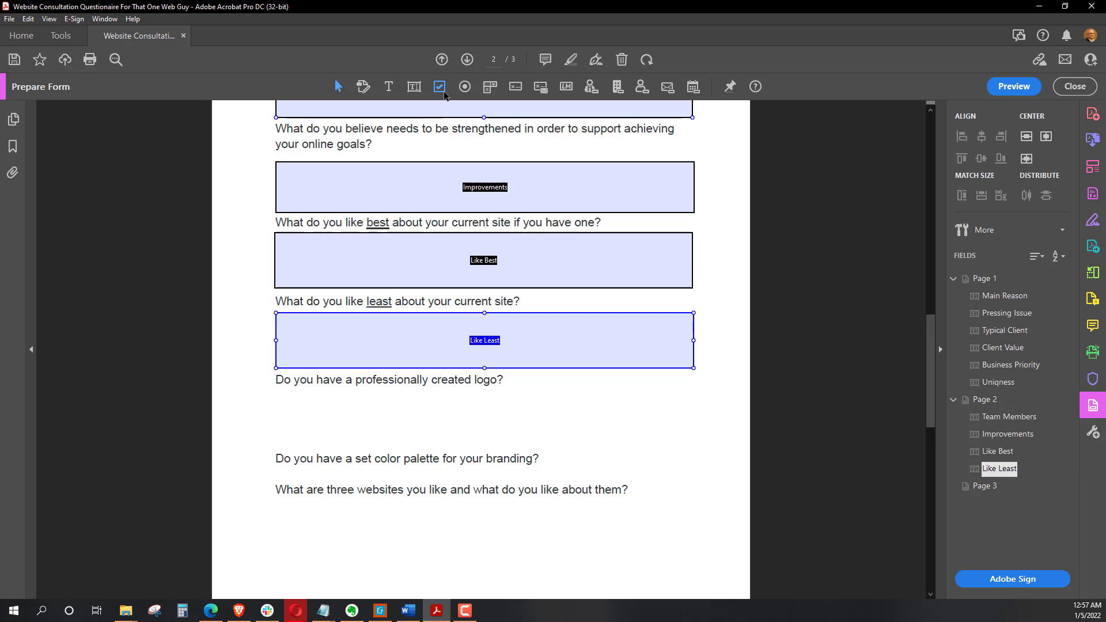
click(464, 88)
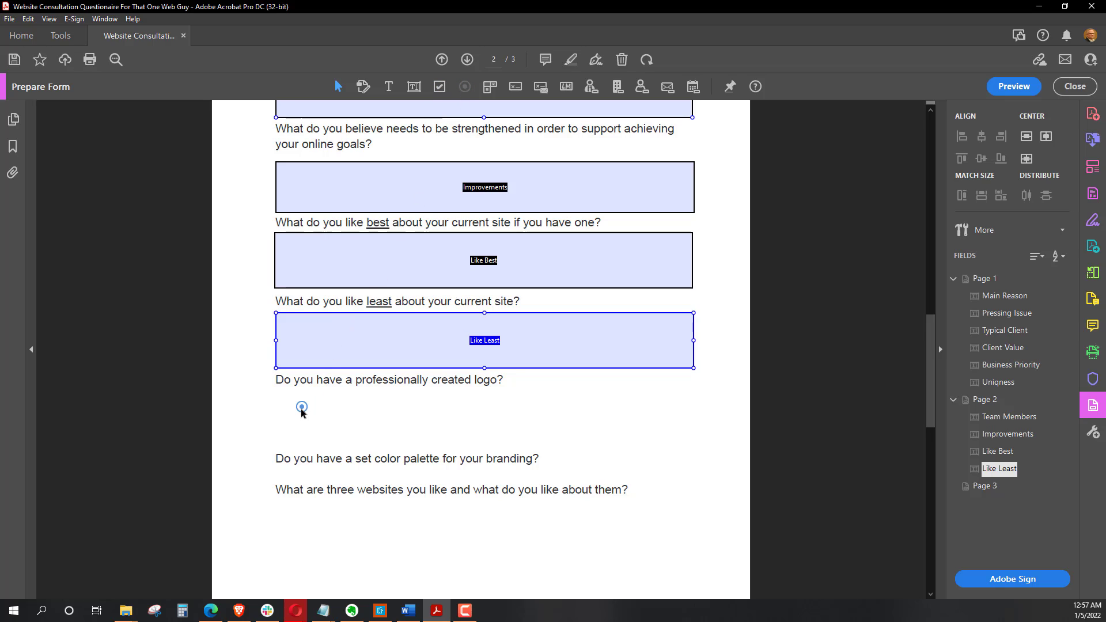
key(Escape)
click(401, 409)
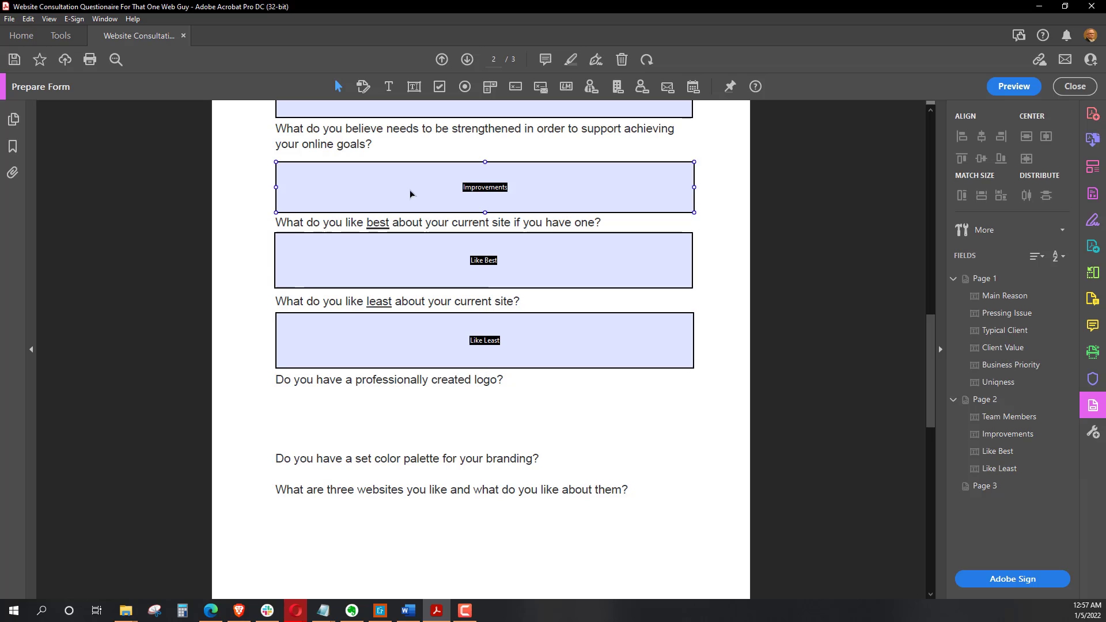
Place a radio button below the professionally created logo question and set its choice to "Yes".
click(464, 88)
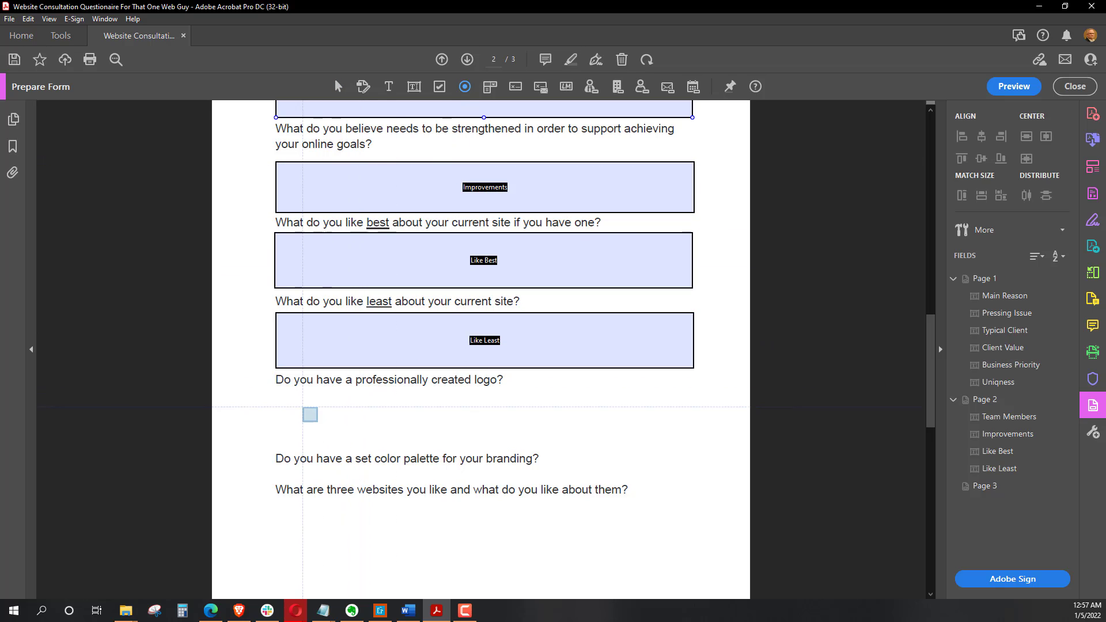
click(277, 398)
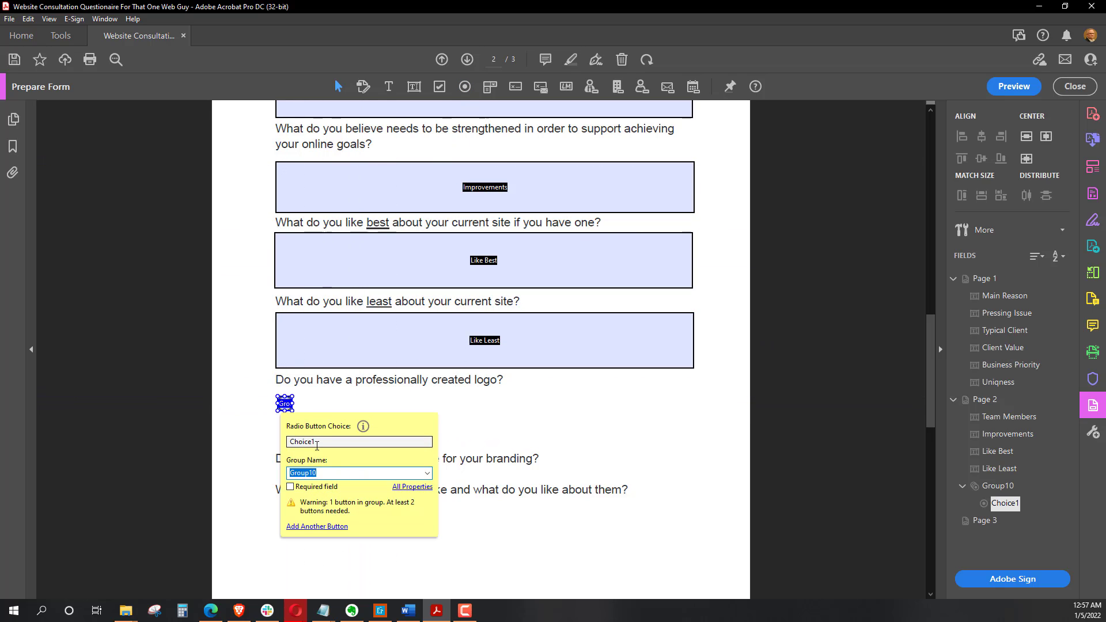
drag(321, 444, 281, 446)
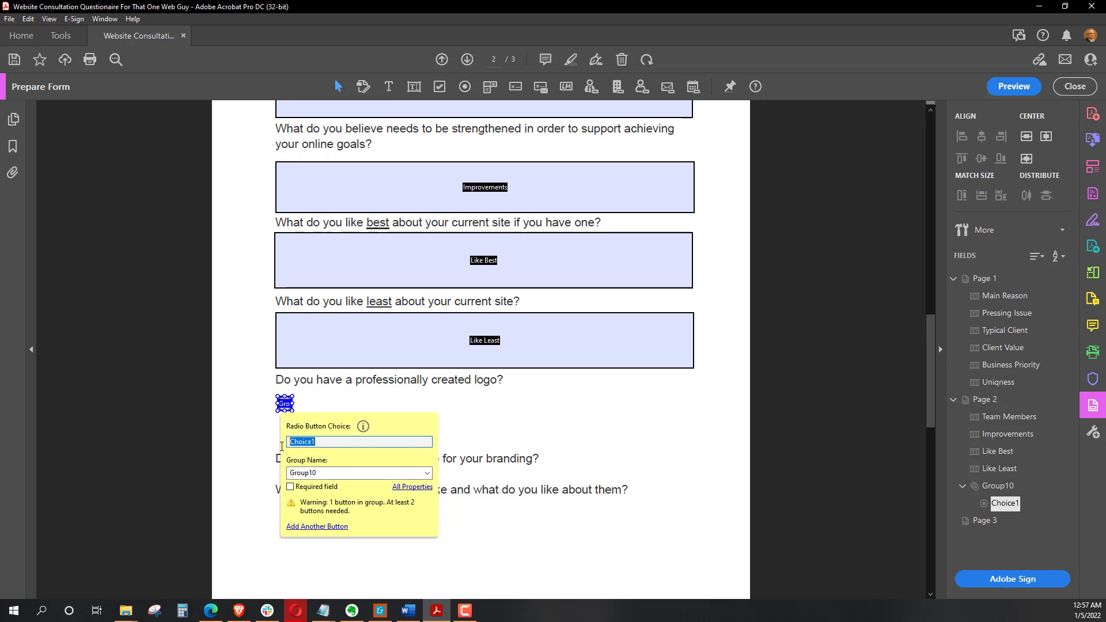
text(Yes)
click(362, 410)
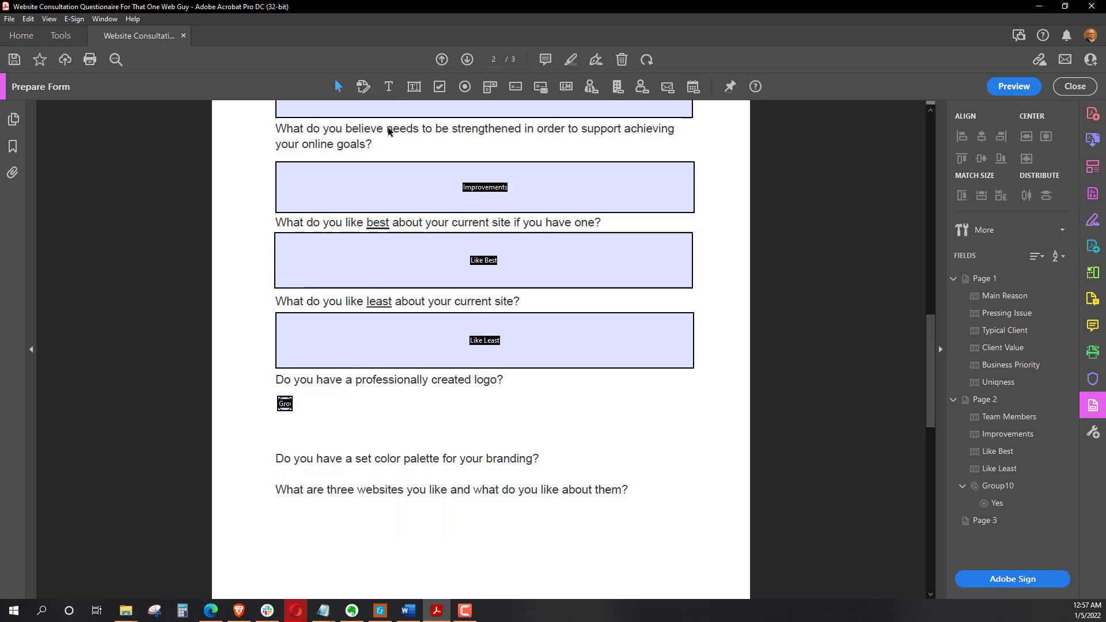
Add the text label "Yes" beside the radio button under the logo question.
click(389, 87)
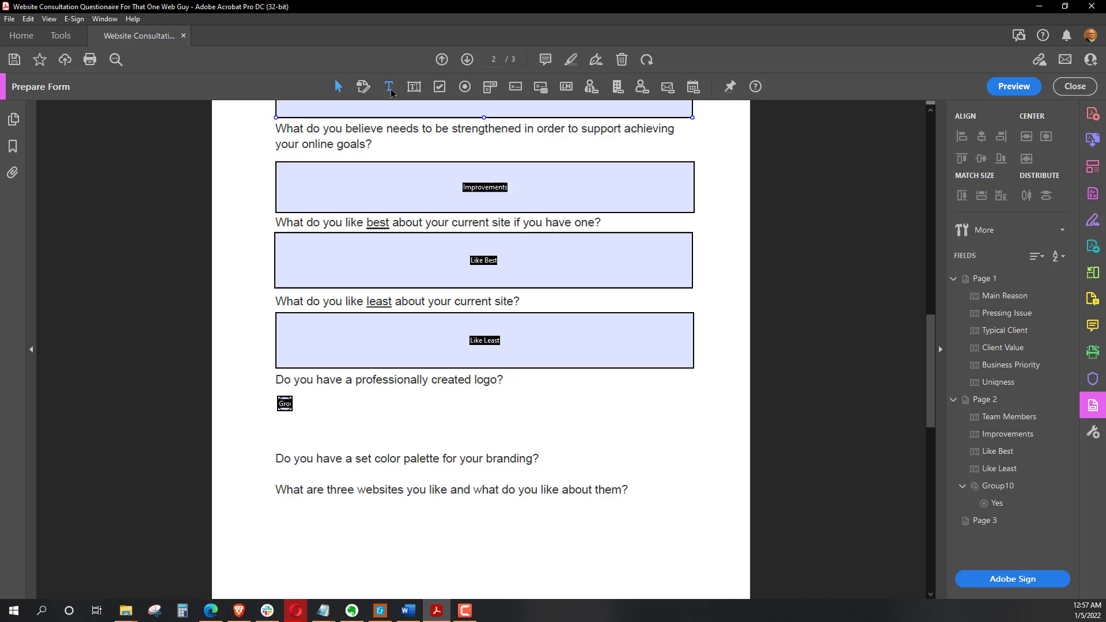
click(313, 403)
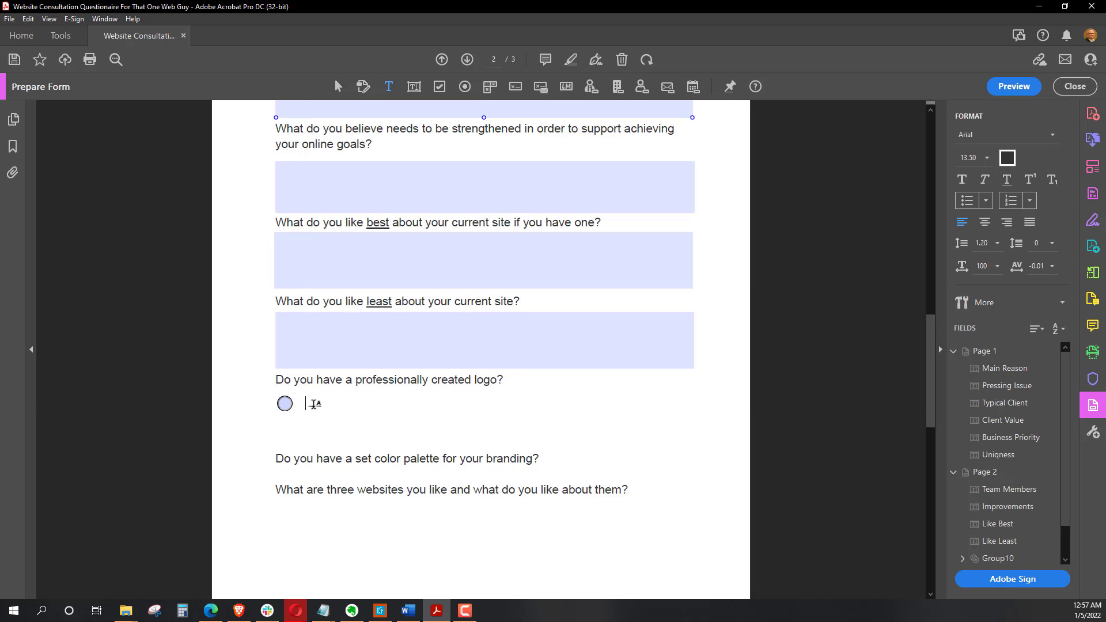
text(Yes)
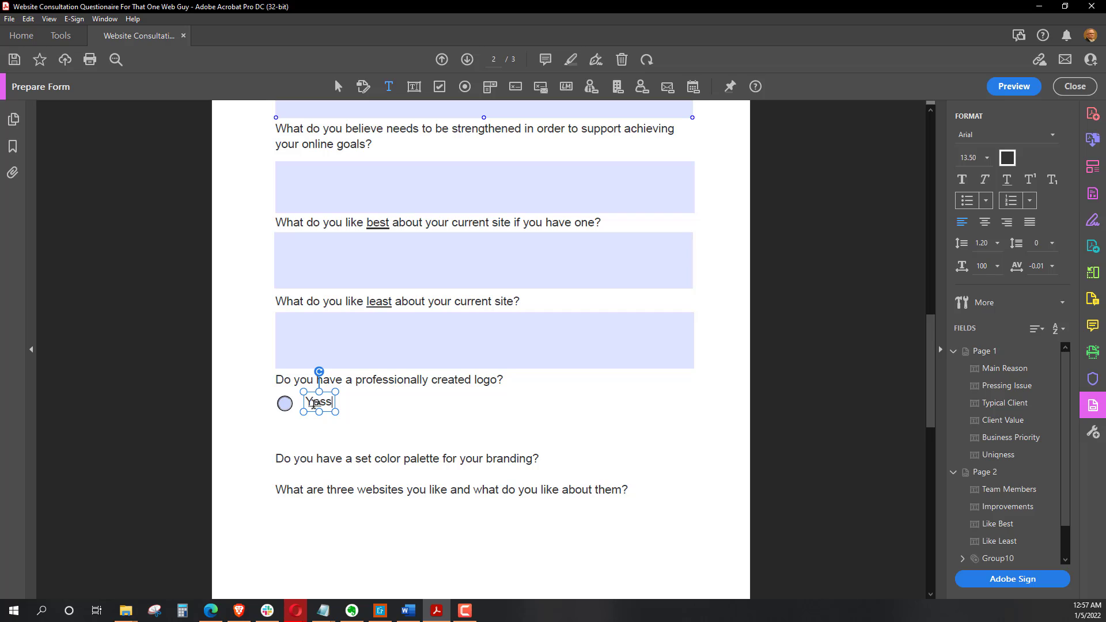
click(351, 403)
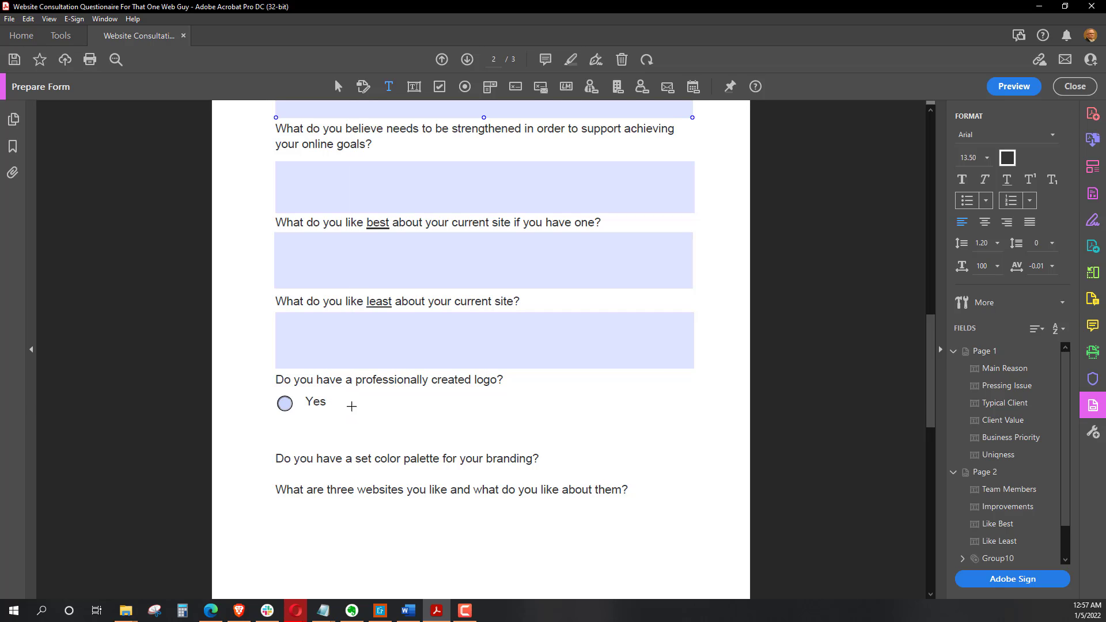
Place a second radio button below the "Yes" button in the same group and set its choice to "No".
click(465, 86)
key(Escape)
click(466, 88)
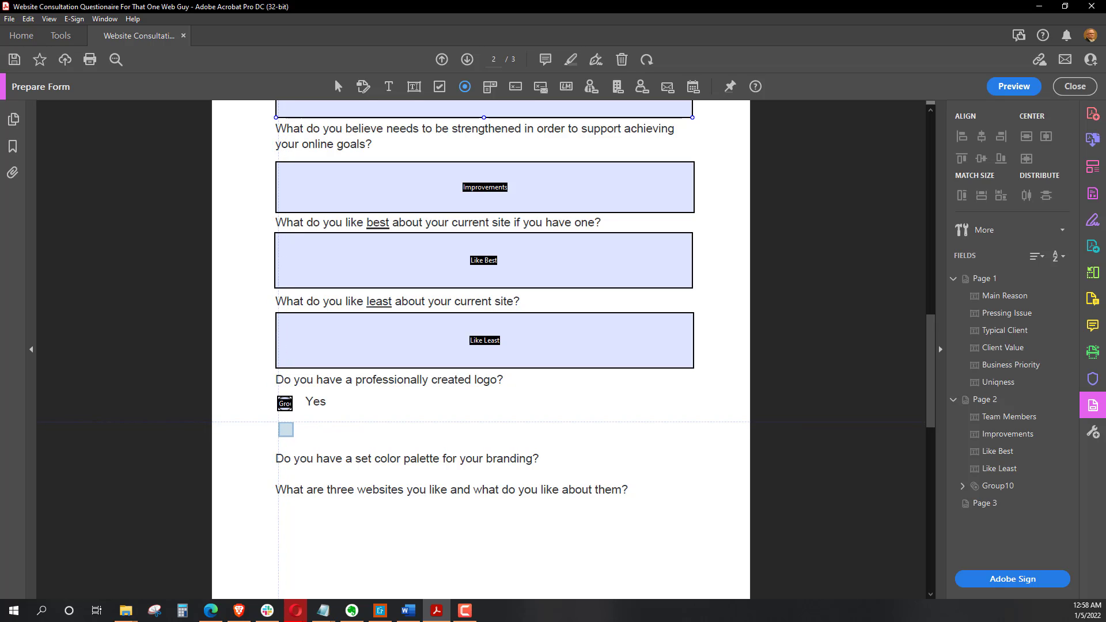
click(285, 429)
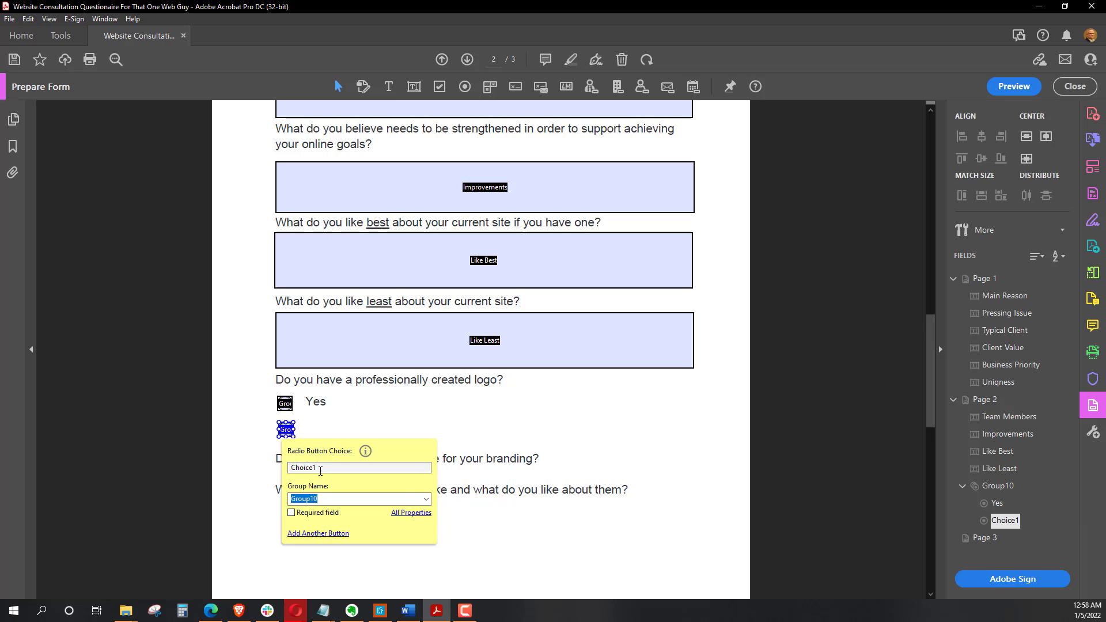
drag(321, 471, 283, 467)
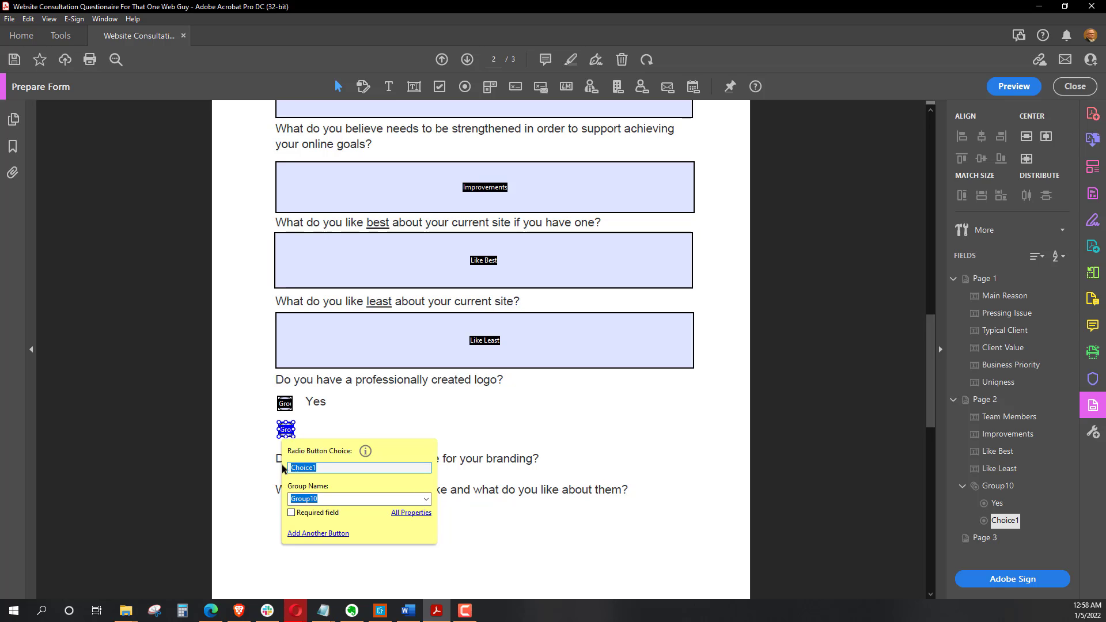
click(344, 458)
click(388, 424)
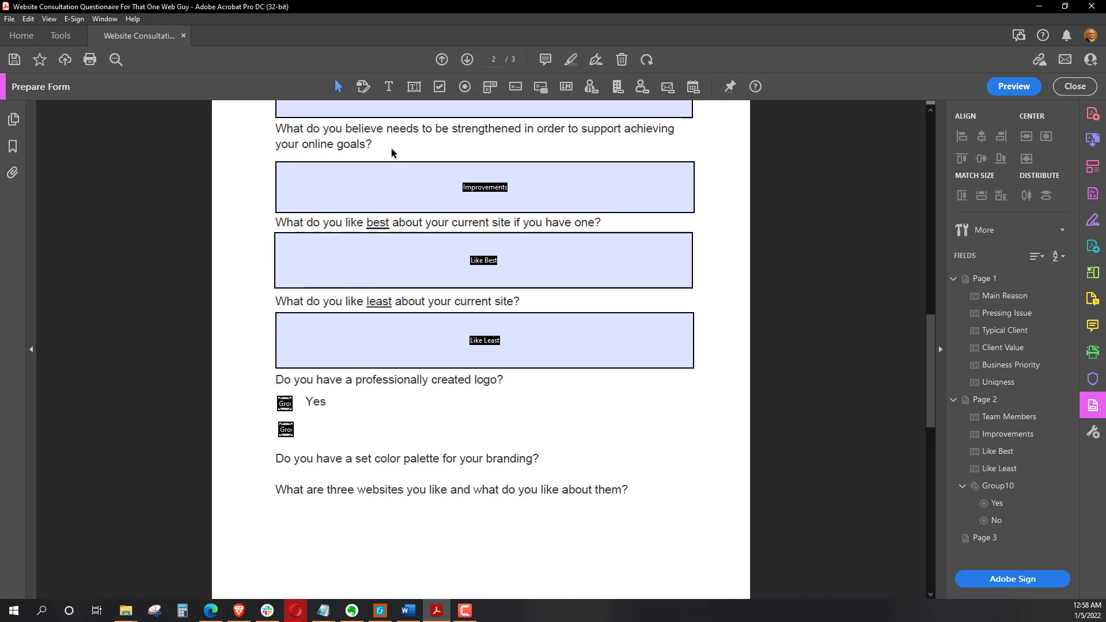
Add the text label "No" beside the second radio button under the logo question.
click(391, 88)
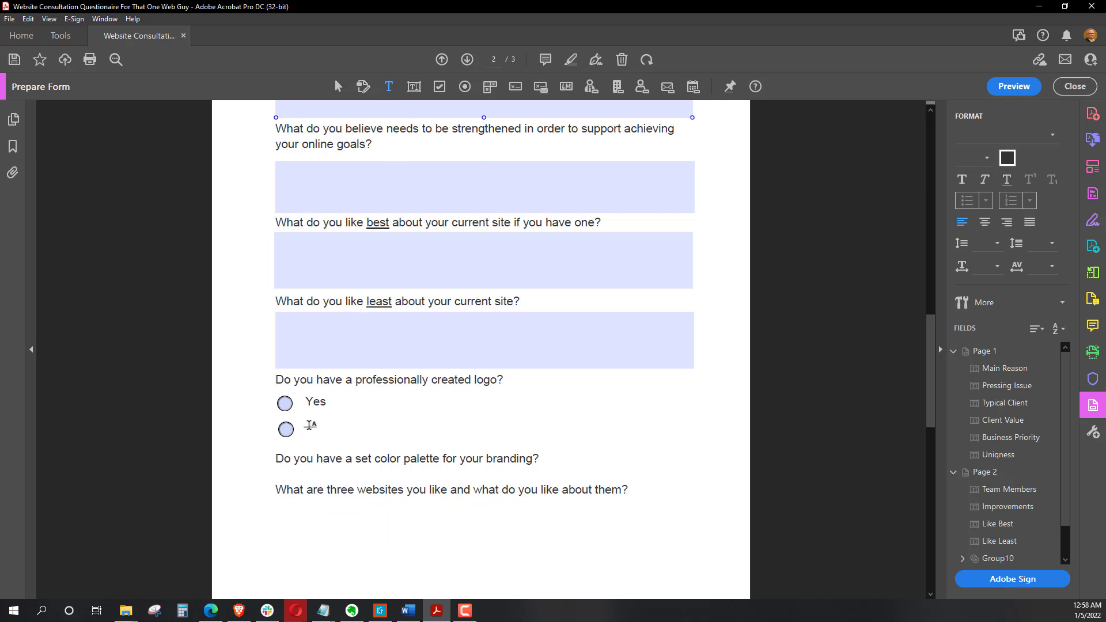
drag(310, 429, 322, 436)
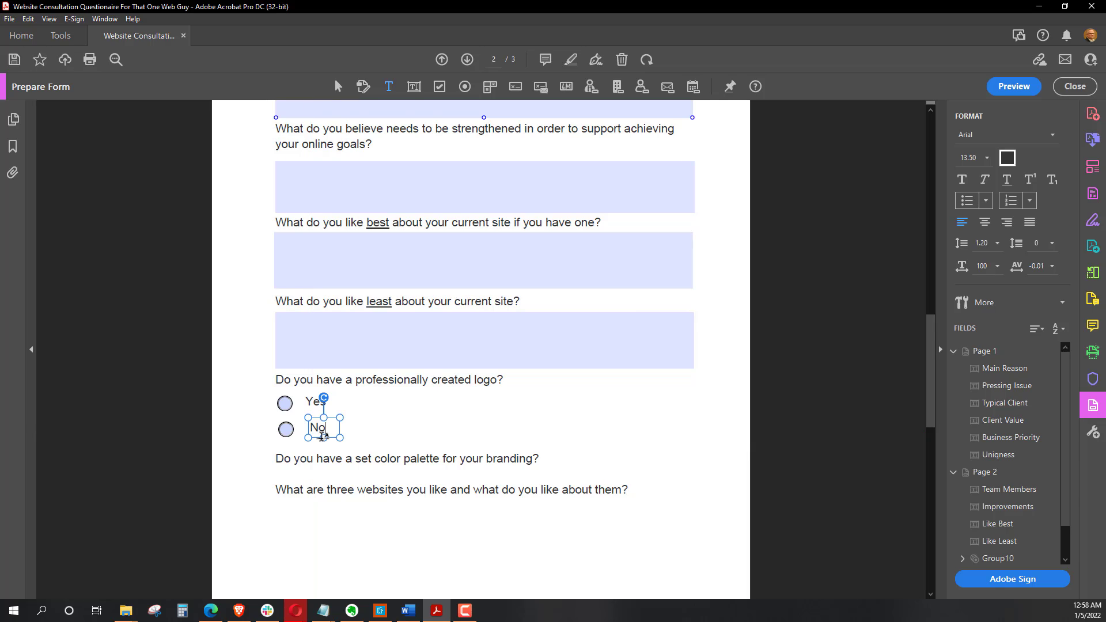
key(Return)
key(BackSpace)
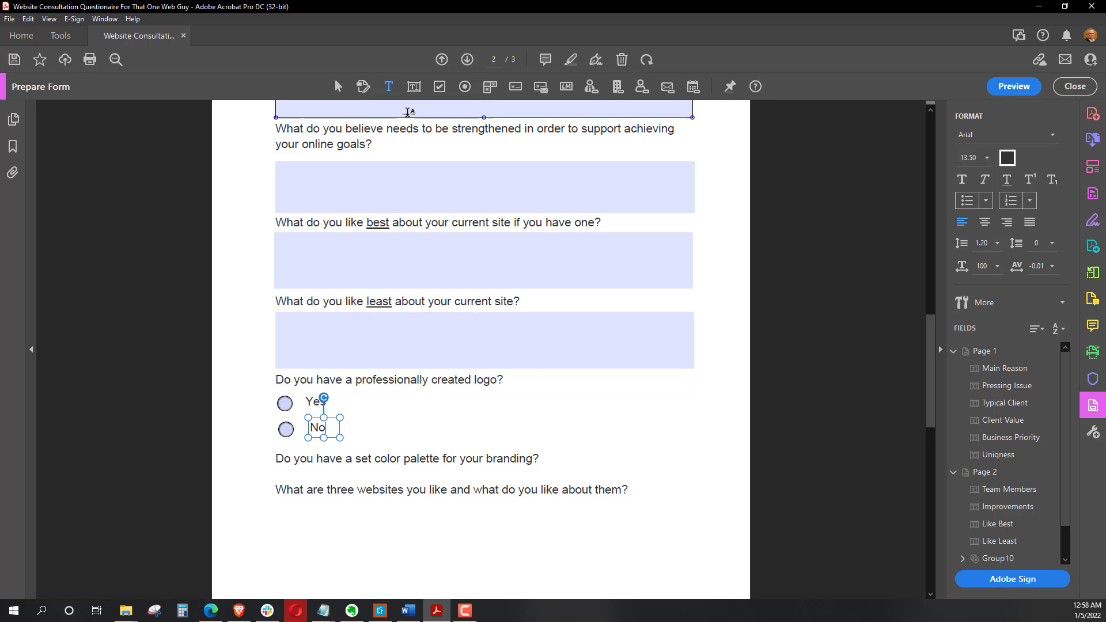
Add a default-size text field at the end of the color palette question's line and name it "Branding Colors".
click(413, 87)
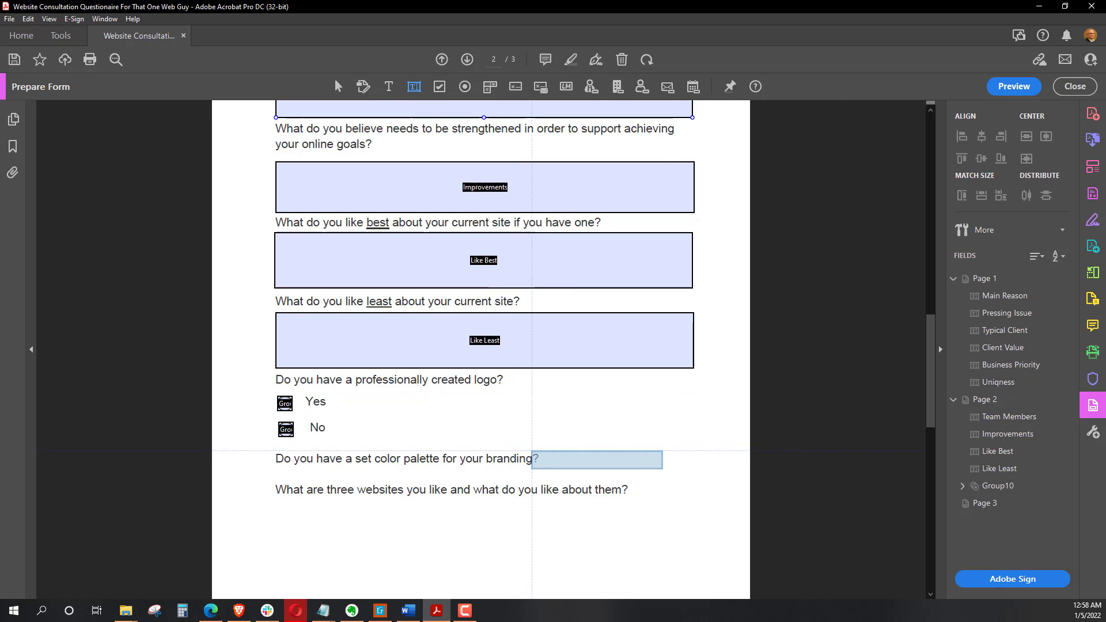
click(552, 460)
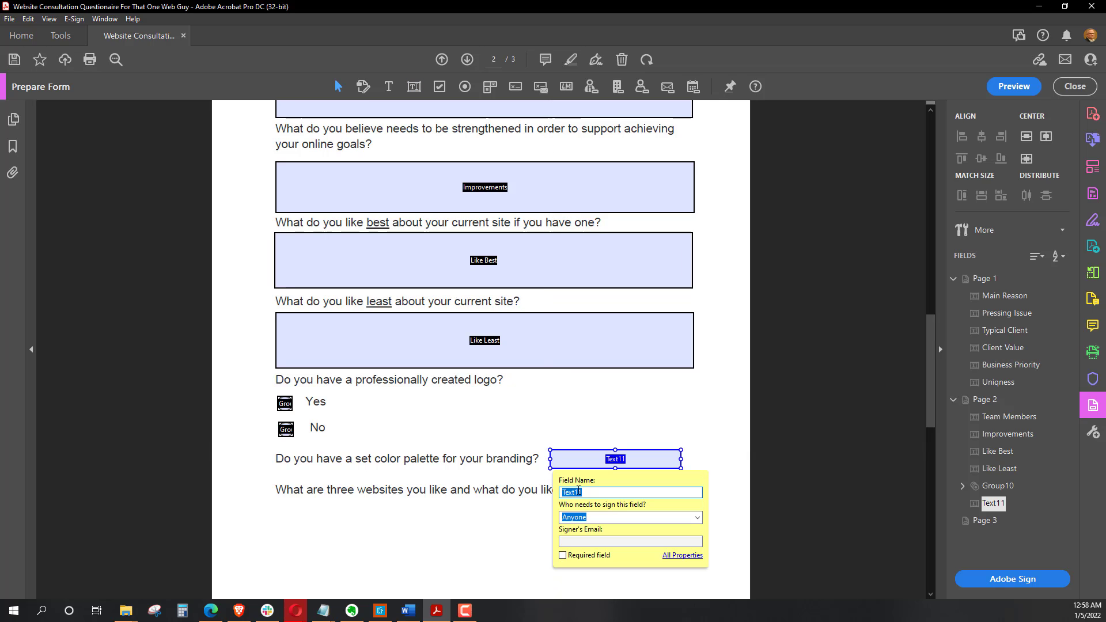
text(bran)
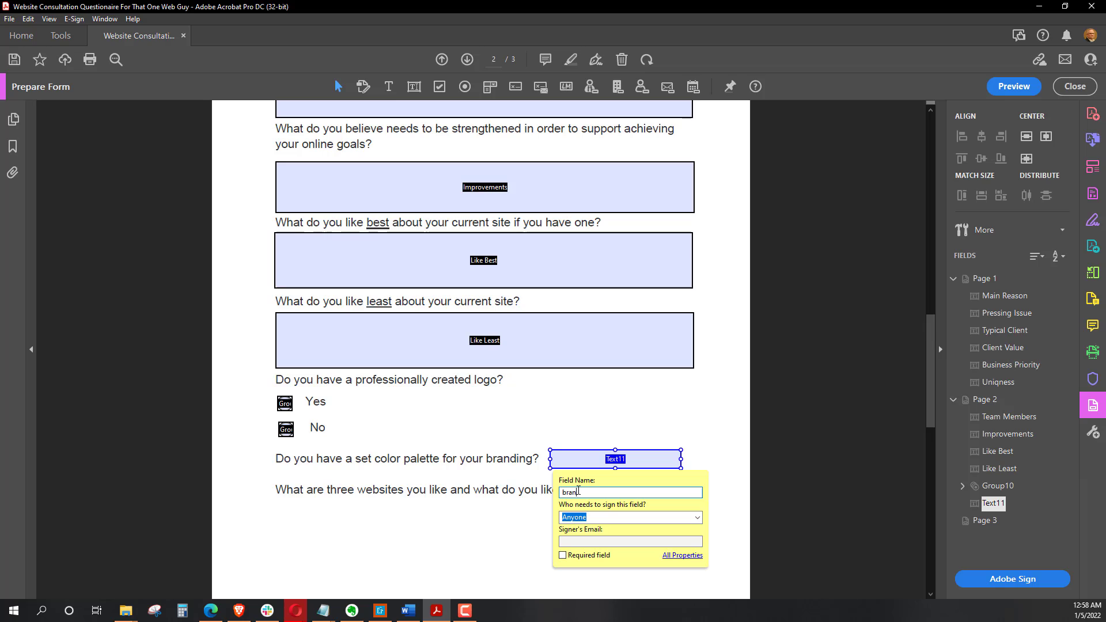
text(ding Colors)
key(Delete)
text(B)
key(Return)
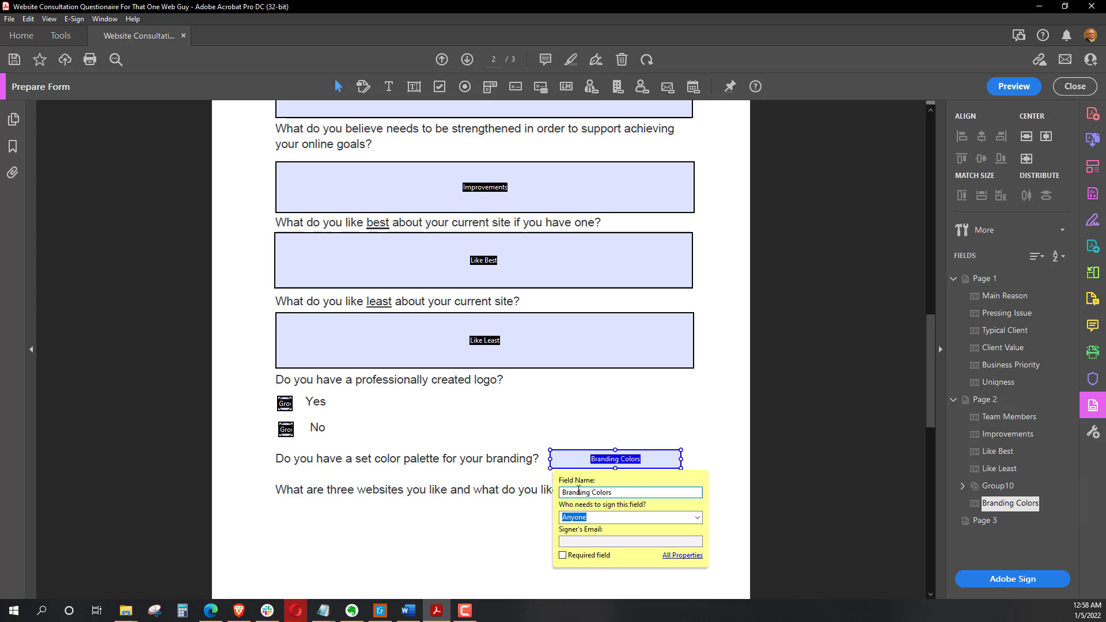
click(519, 502)
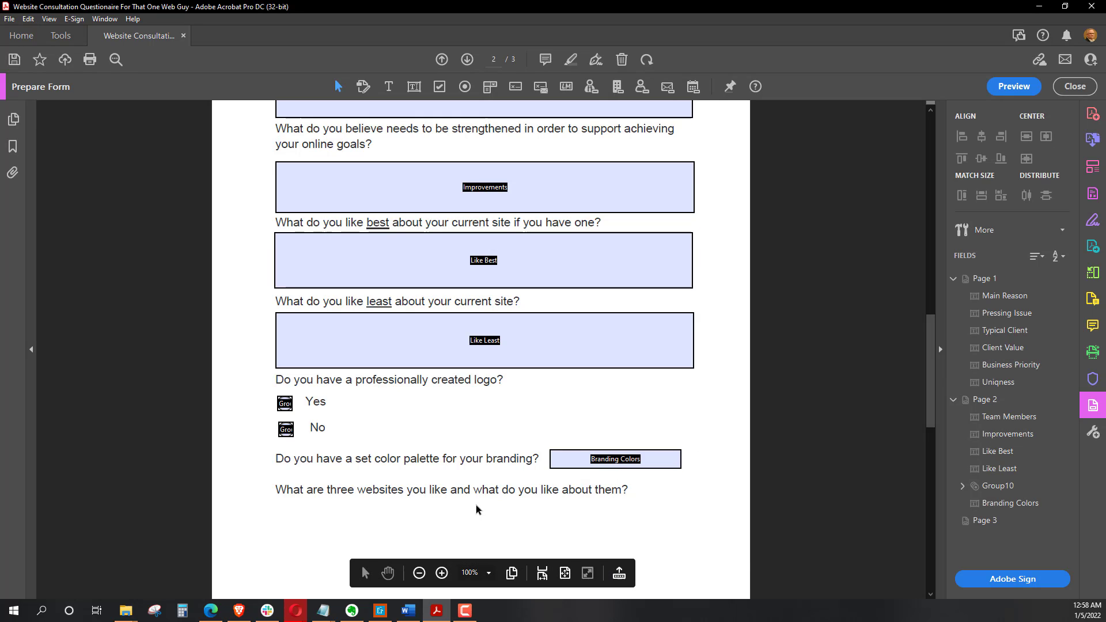
Add a large text field below the question about three liked websites and name it "3 Liked Websites".
scroll(491, 505, down, 2)
scroll(493, 505, down, 6)
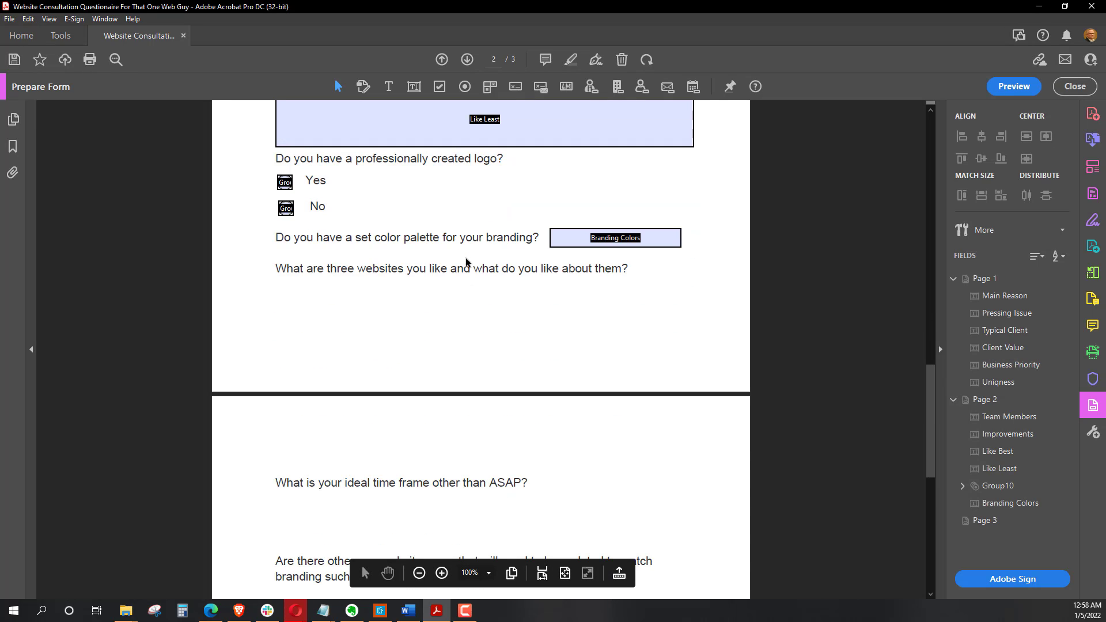
click(425, 137)
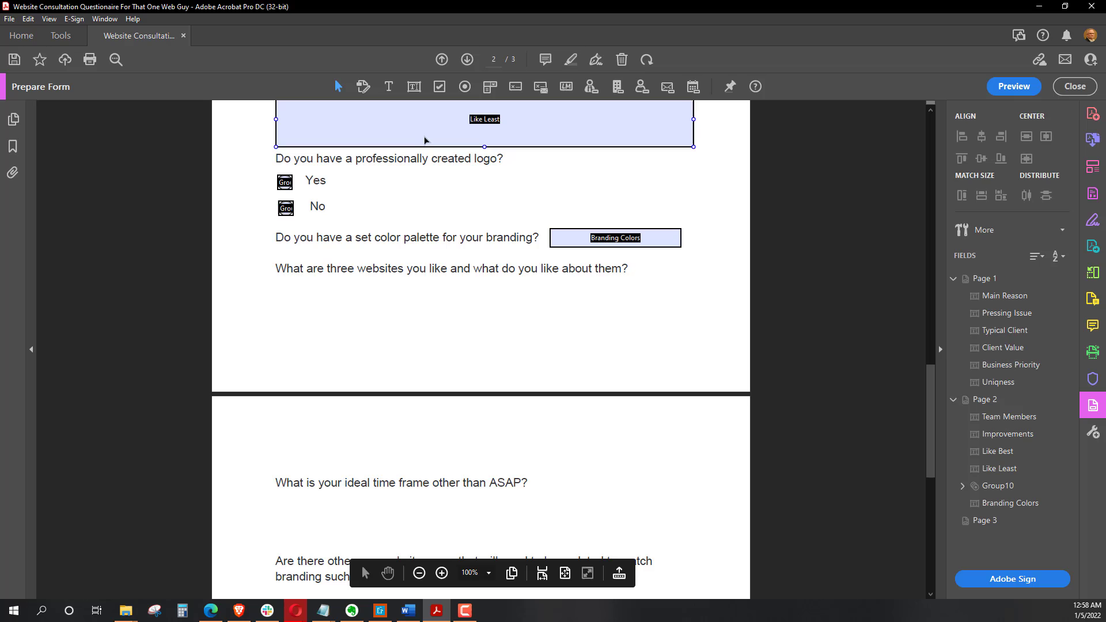
click(415, 86)
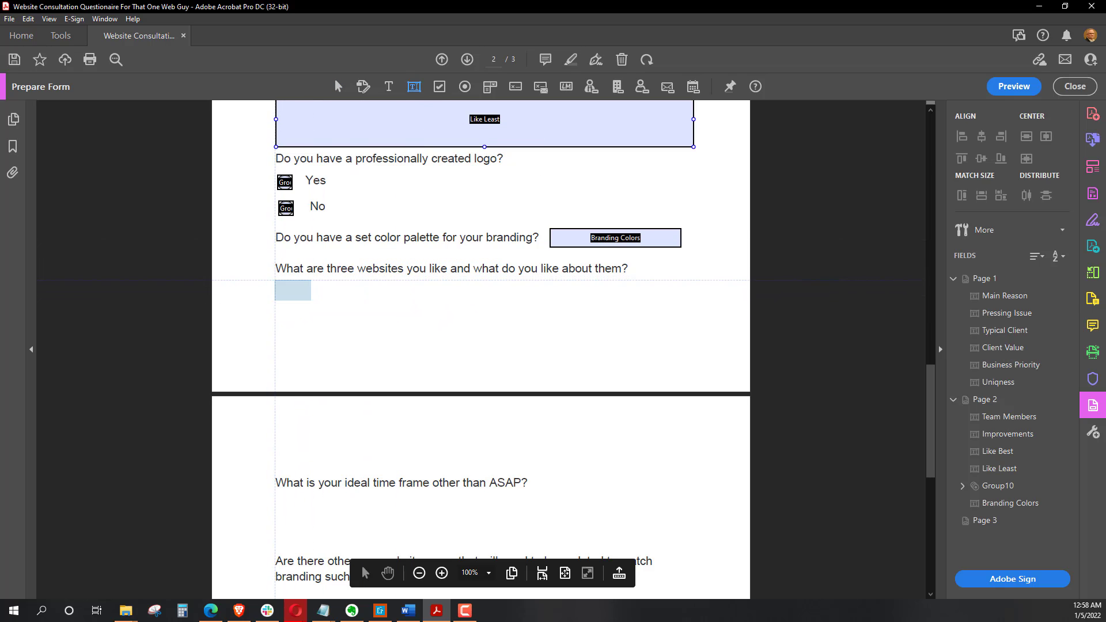
drag(311, 300, 705, 370)
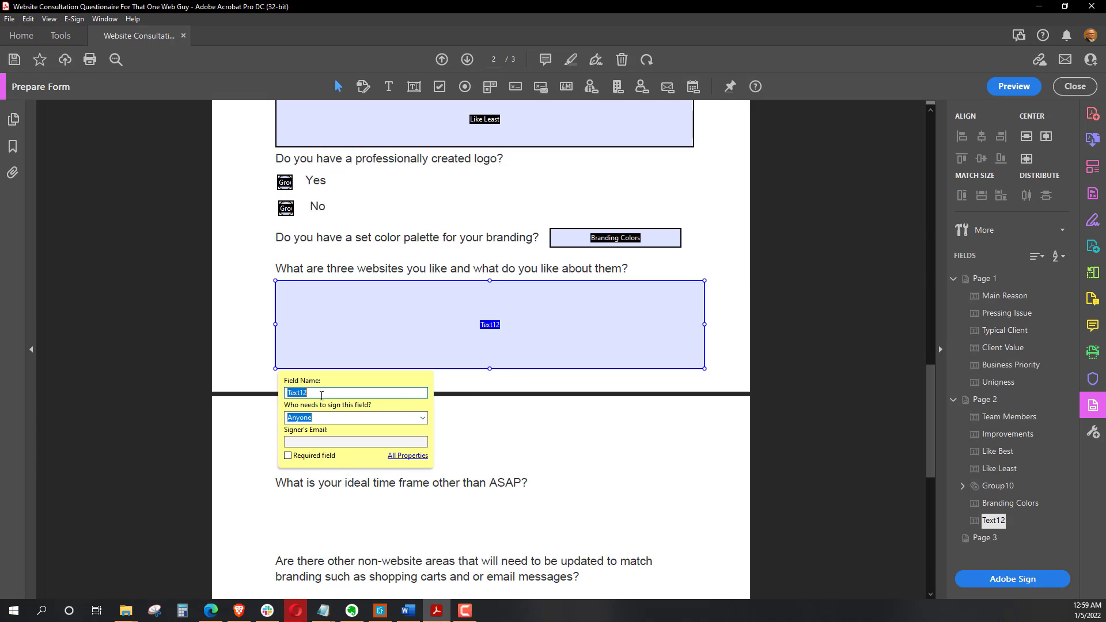
text(T)
text( Liked We)
text(bsites)
key(Return)
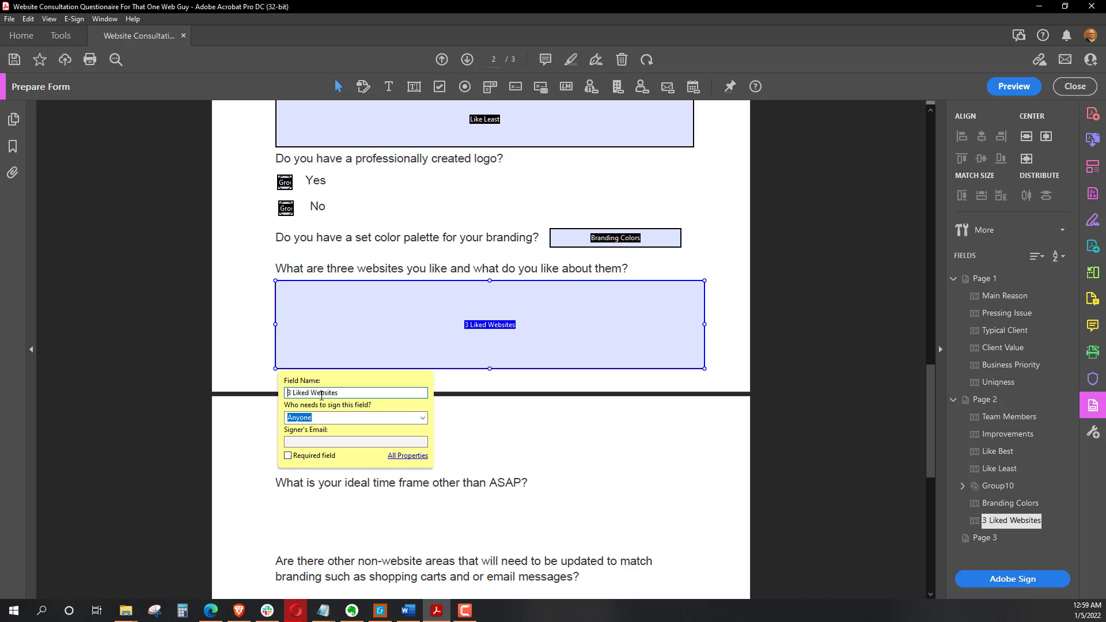
click(716, 342)
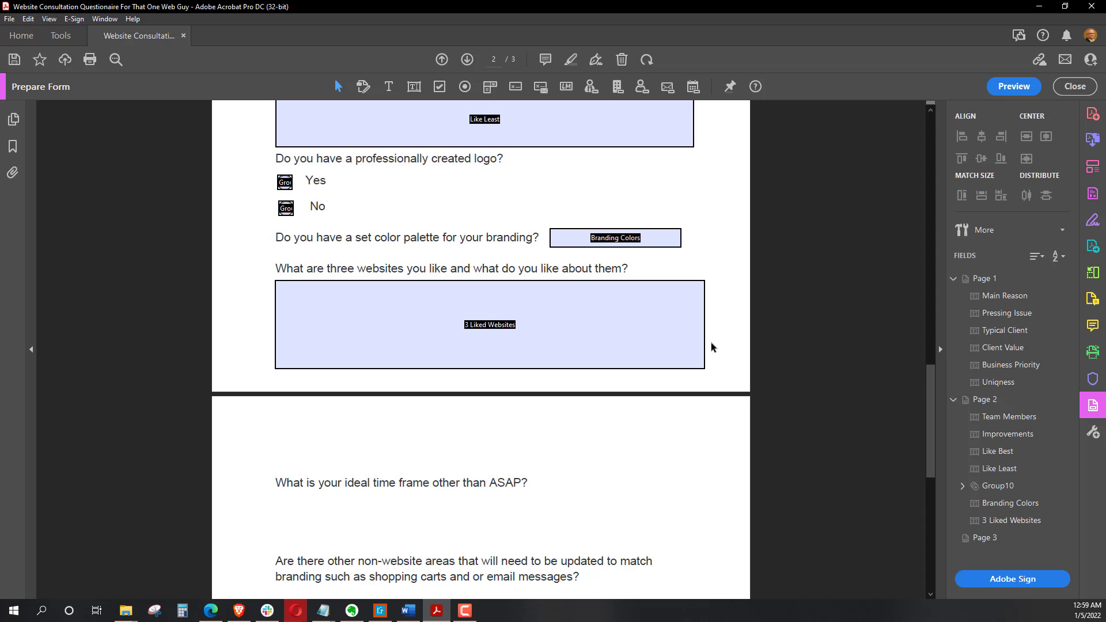
Add a full-width text field under the ideal time frame question on page 3 and name it "Timeframe".
scroll(711, 342, down, 2)
scroll(720, 356, down, 15)
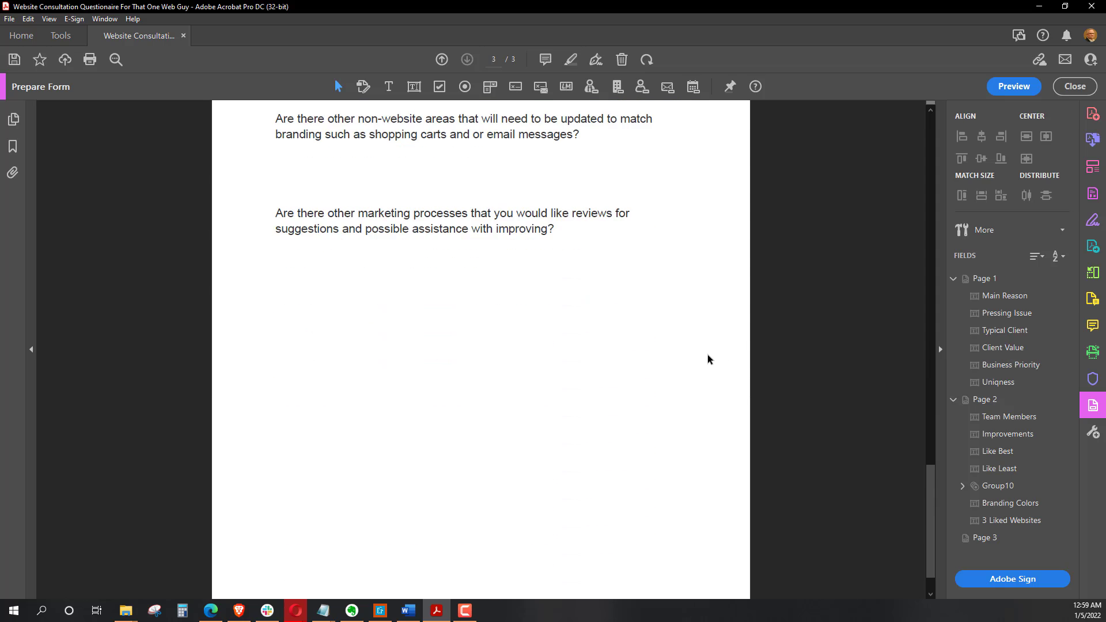
scroll(708, 356, up, 10)
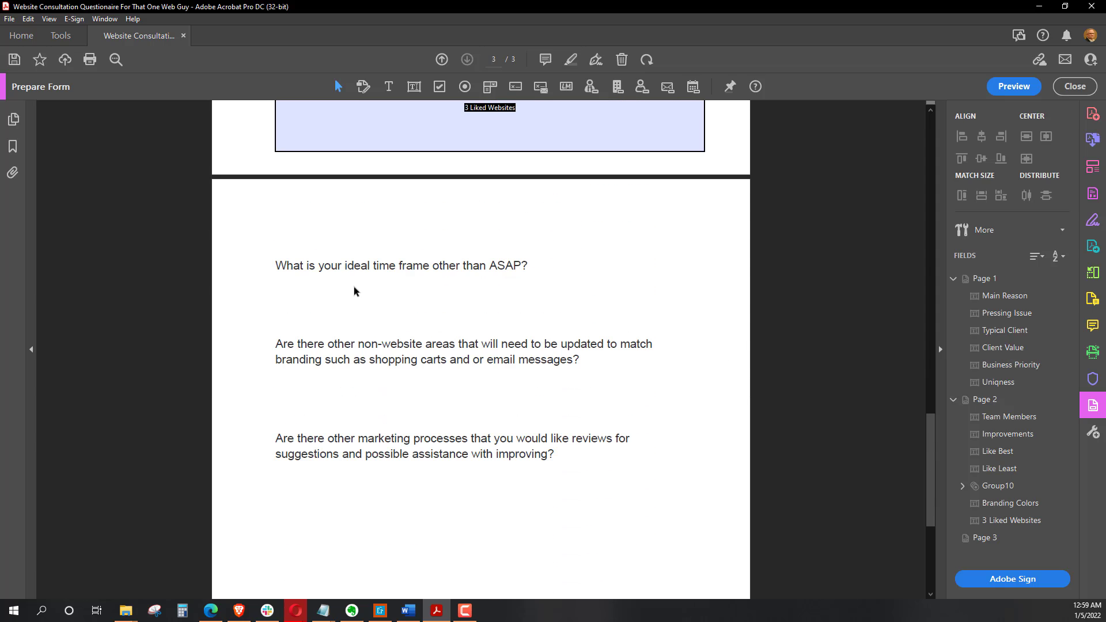
click(414, 89)
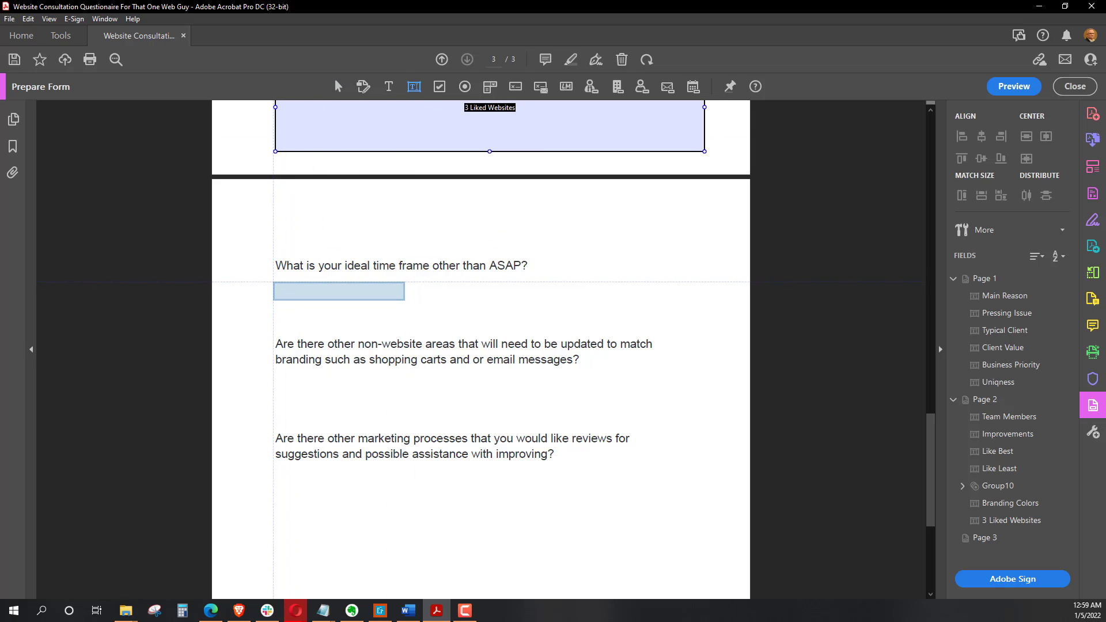
drag(273, 282, 708, 325)
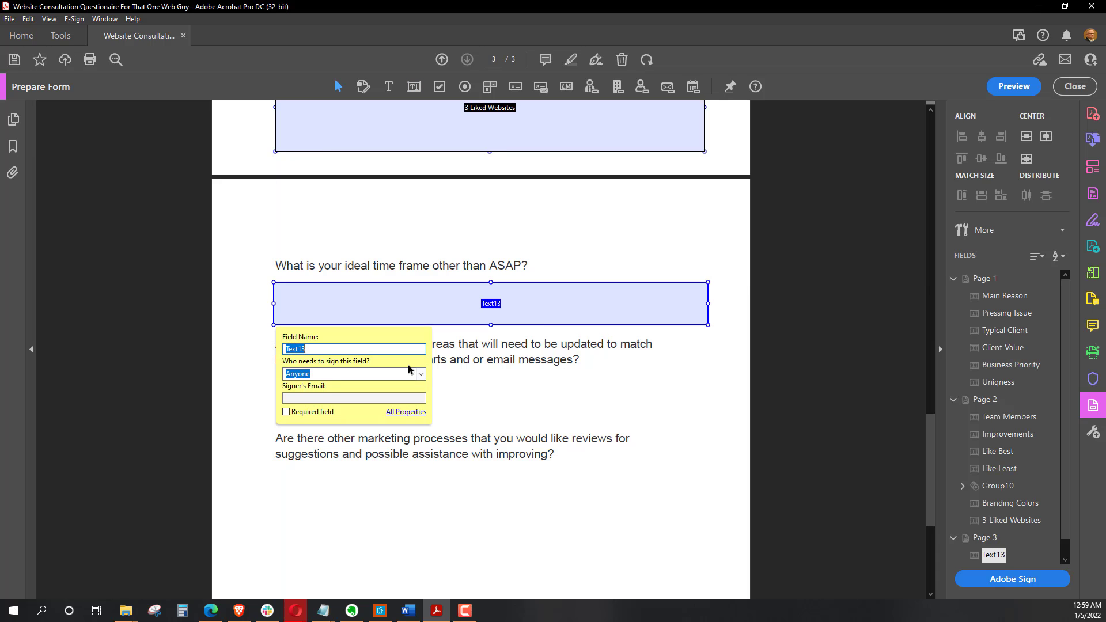
text(Timeframe)
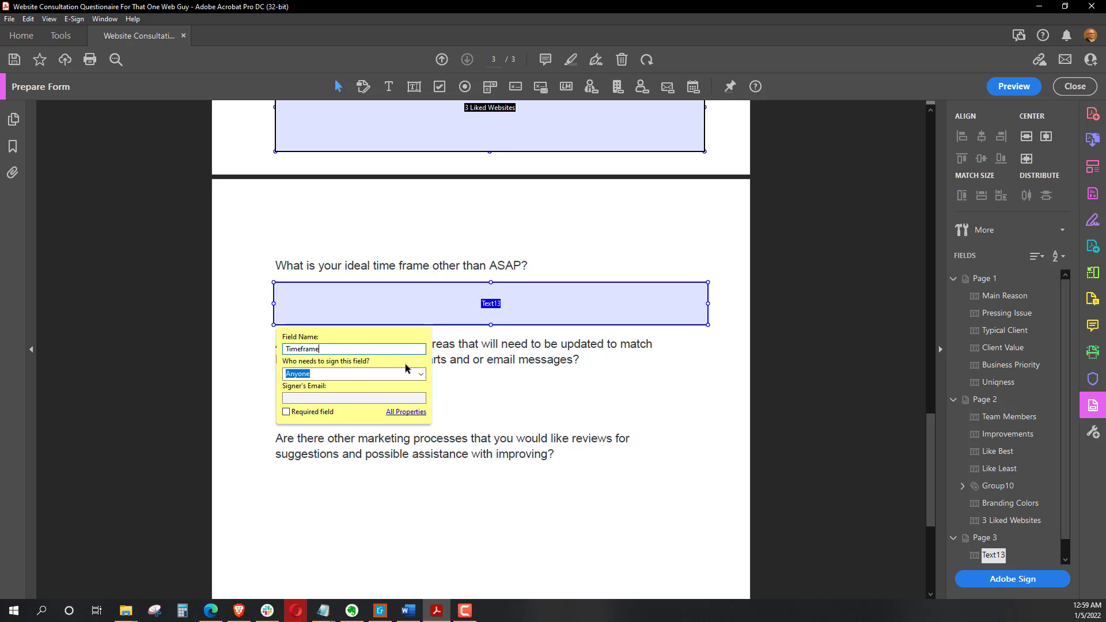
key(Return)
click(610, 392)
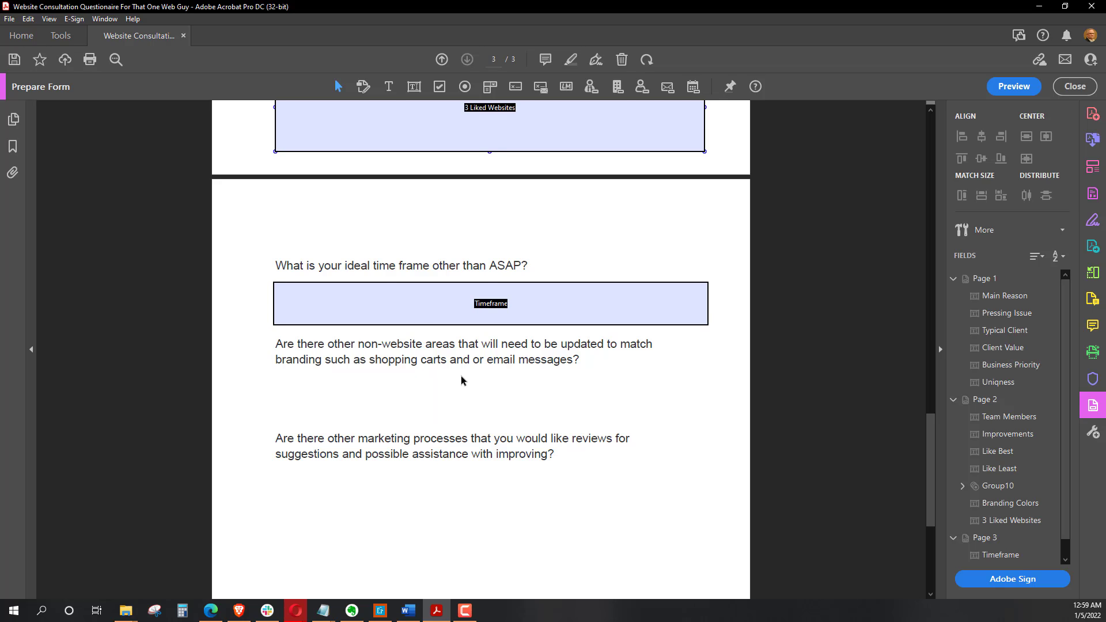
Add a full-width text field under the non-website areas question and name it "non website areas".
click(414, 91)
click(383, 193)
click(414, 86)
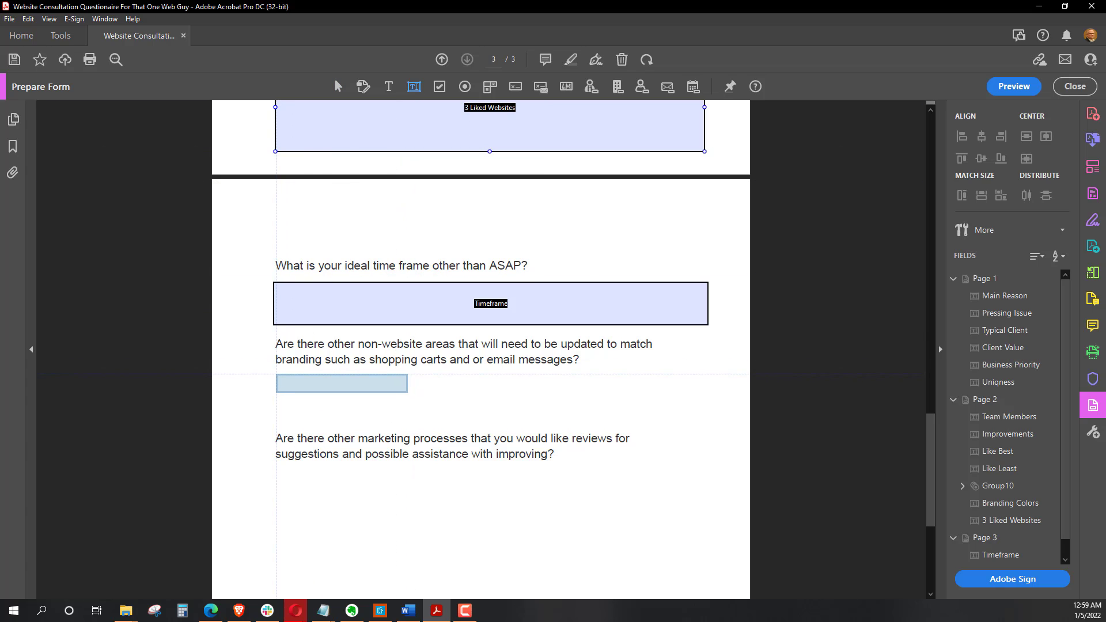
drag(273, 374, 707, 419)
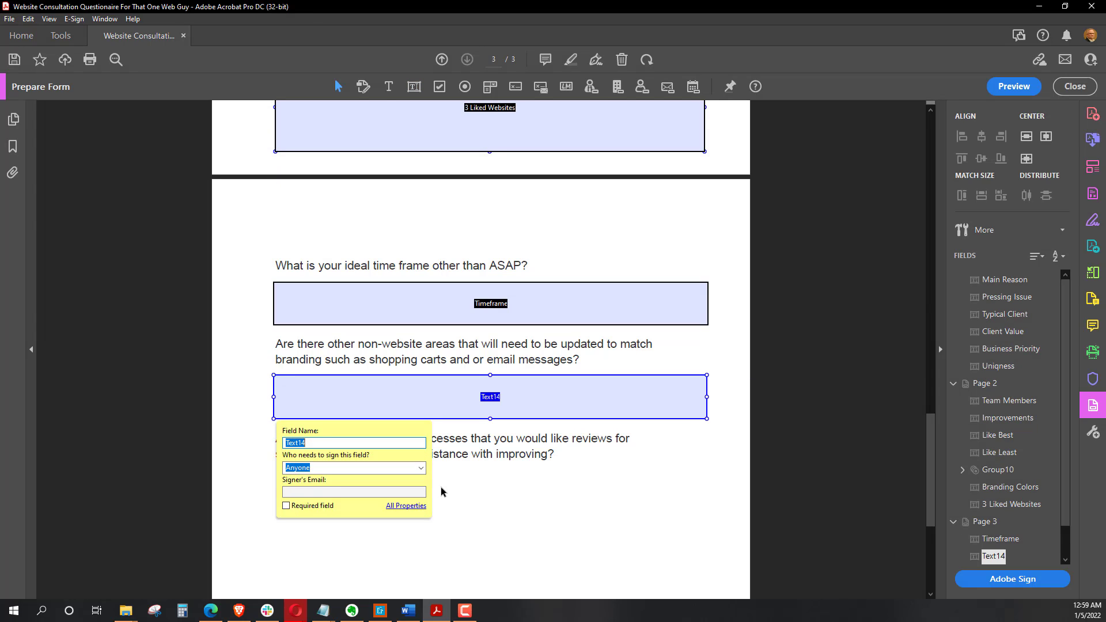
text(non website areas)
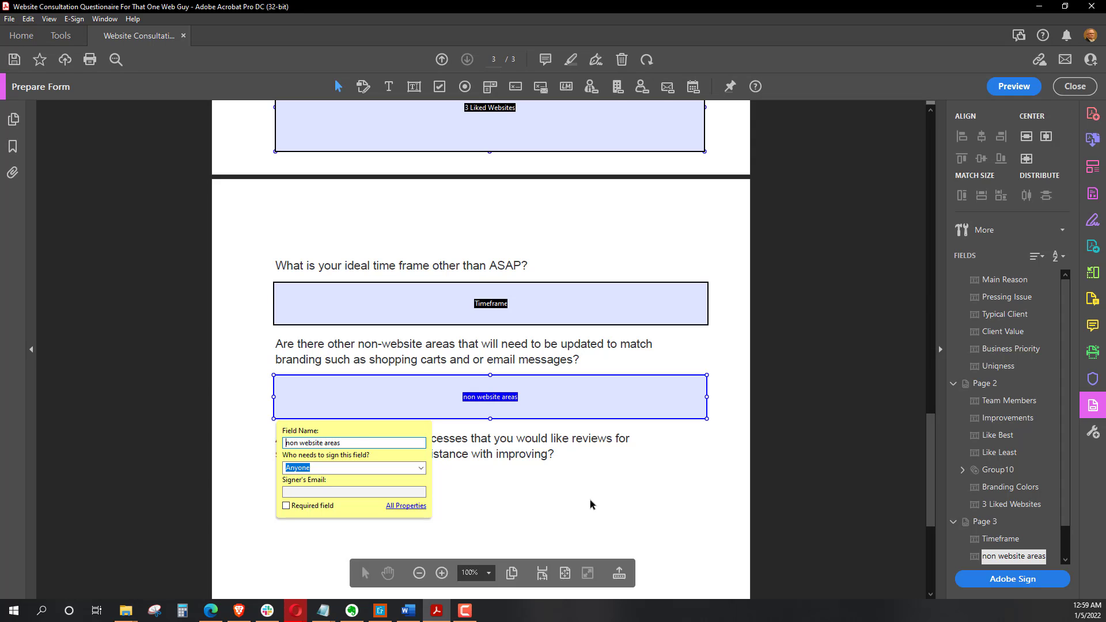
click(552, 505)
Add a tall, full-width text field under the marketing processes question and name it "Other Processes".
scroll(392, 455, down, 3)
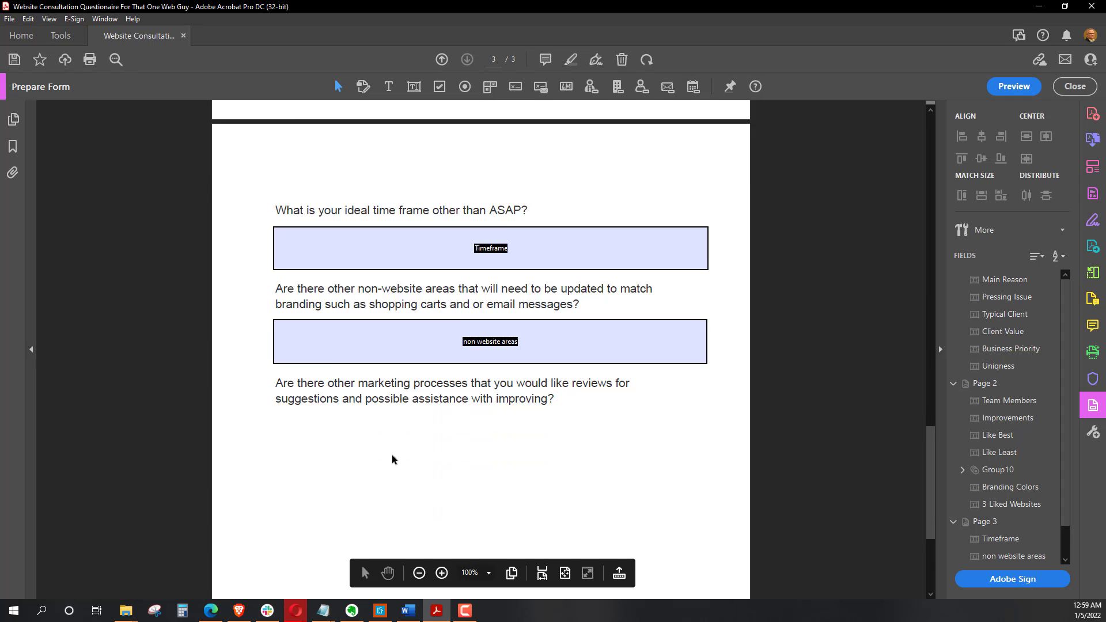
scroll(546, 366, down, 5)
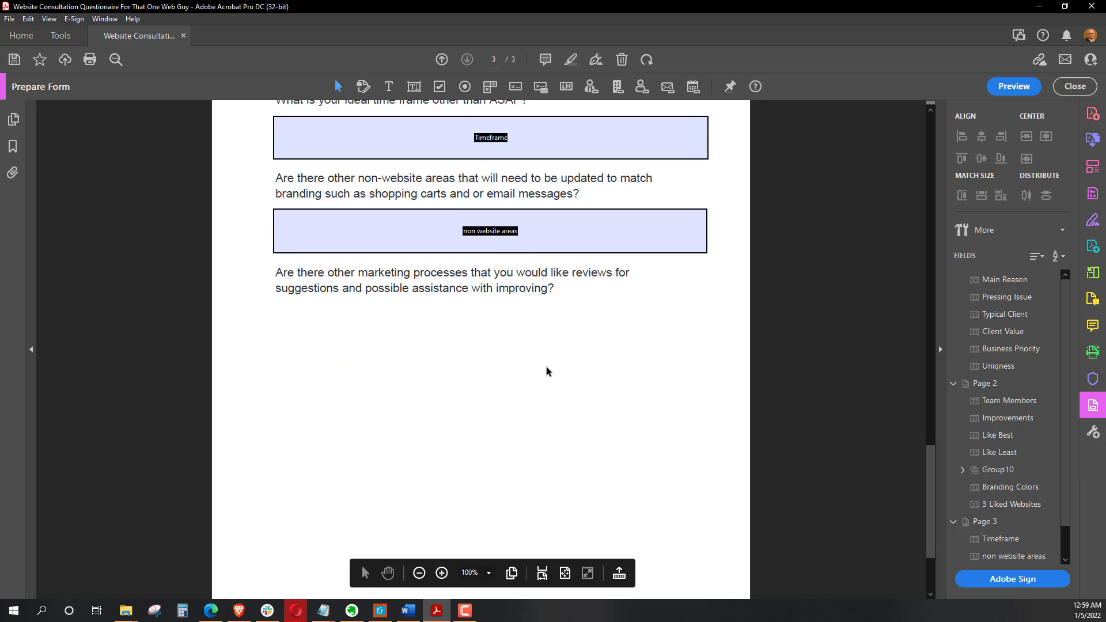
scroll(543, 363, up, 3)
click(414, 86)
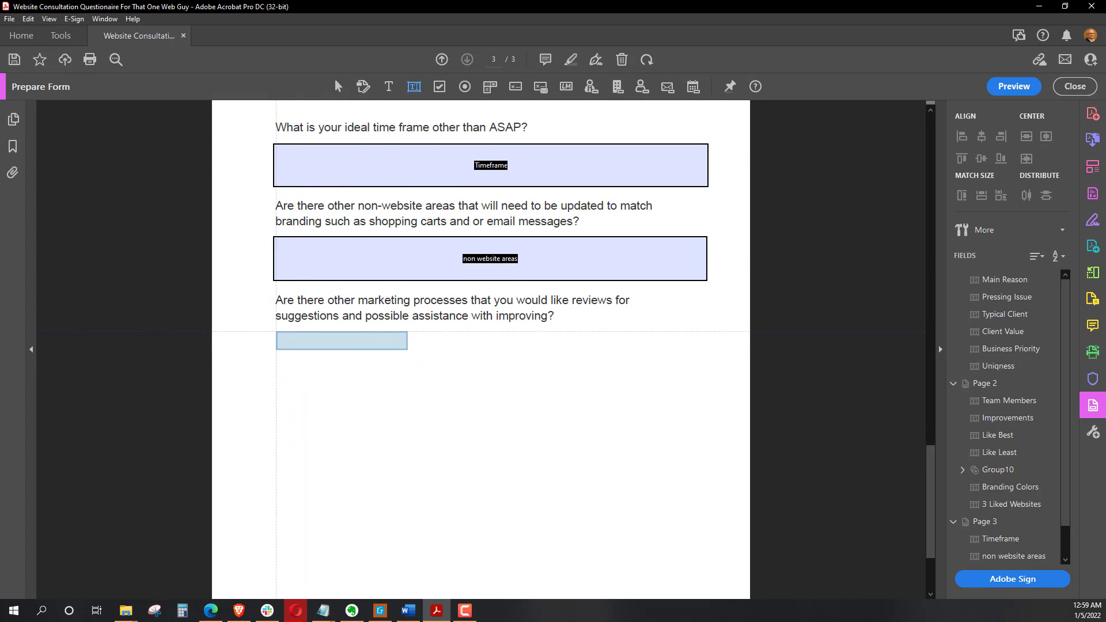
drag(275, 334, 703, 496)
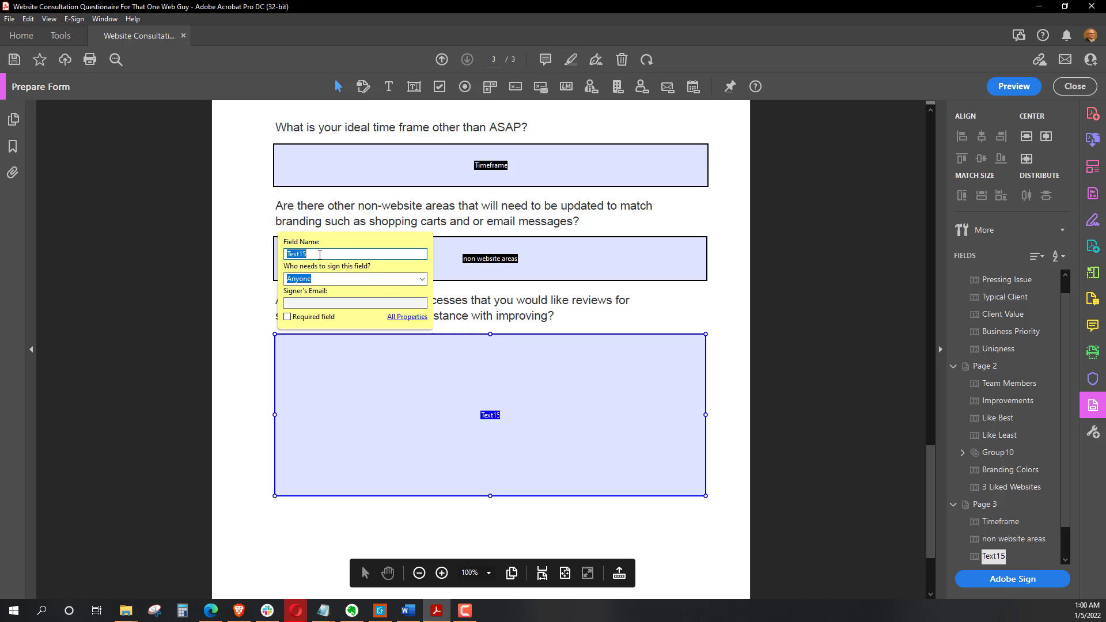
text(Other Pr)
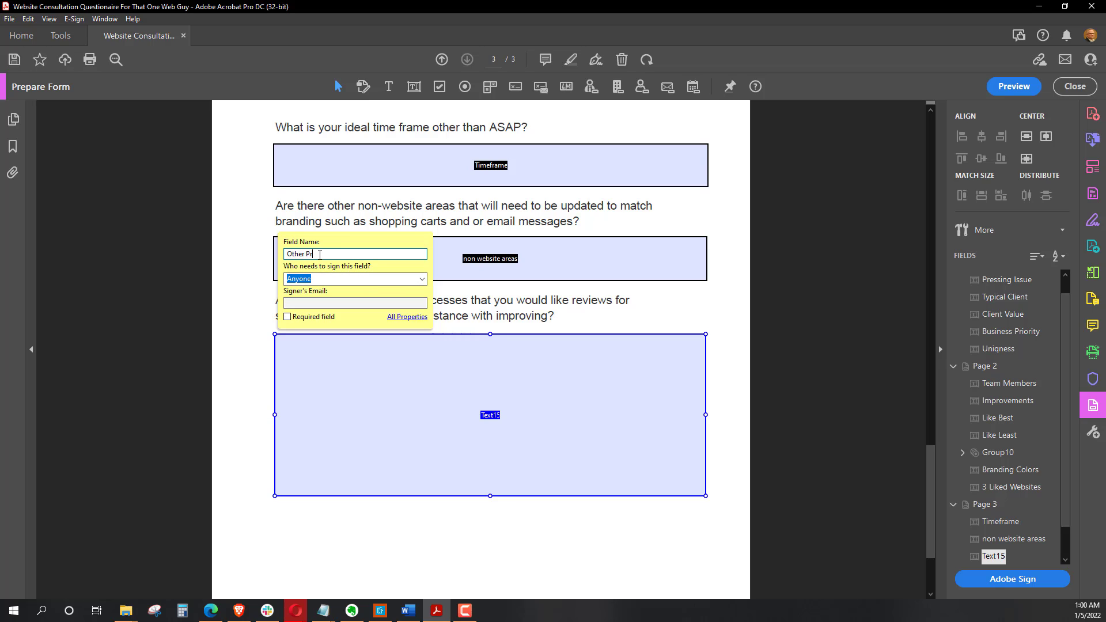
text(ocesses)
key(Return)
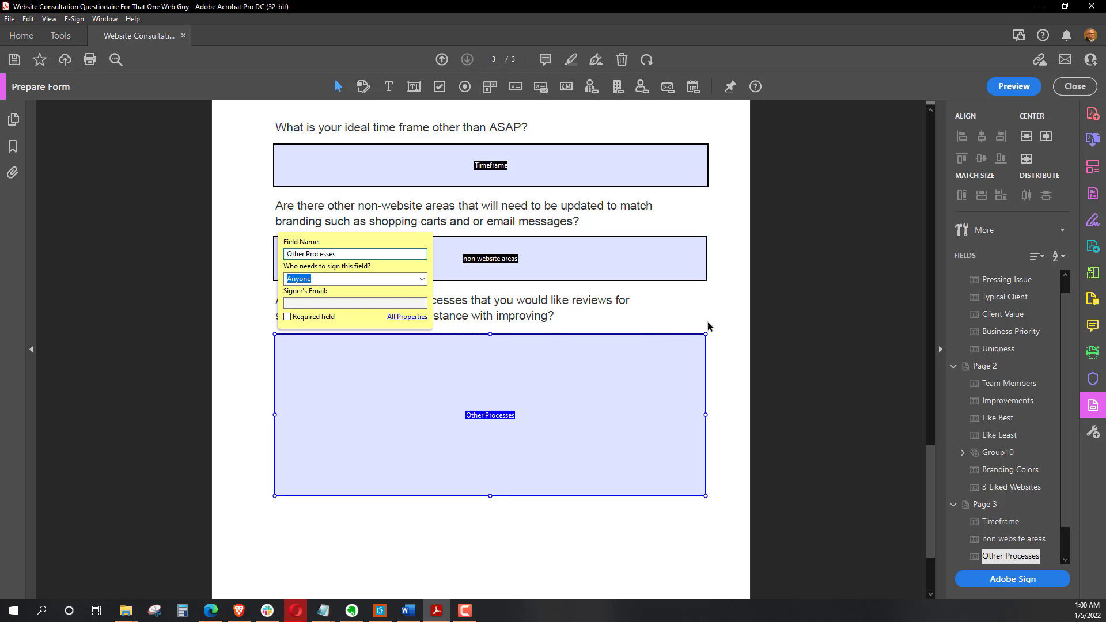
click(729, 319)
Capitalize the name of the text field under the non-website areas question as "Non Website Areas".
double_click(498, 263)
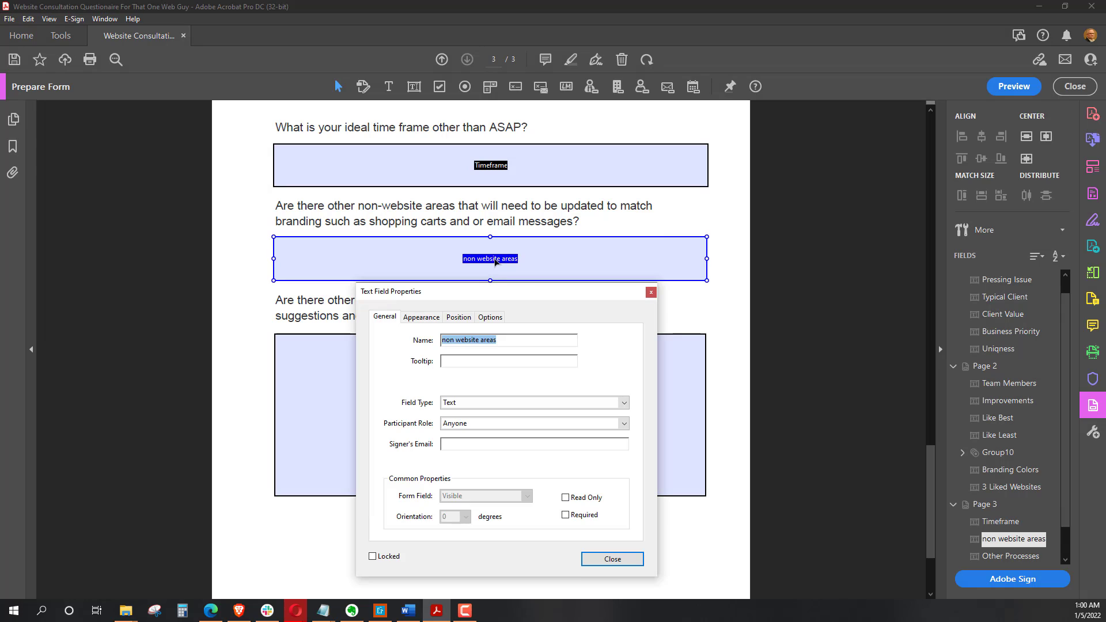
click(449, 341)
key(BackSpace)
text(N)
text(W)
text(A)
click(610, 557)
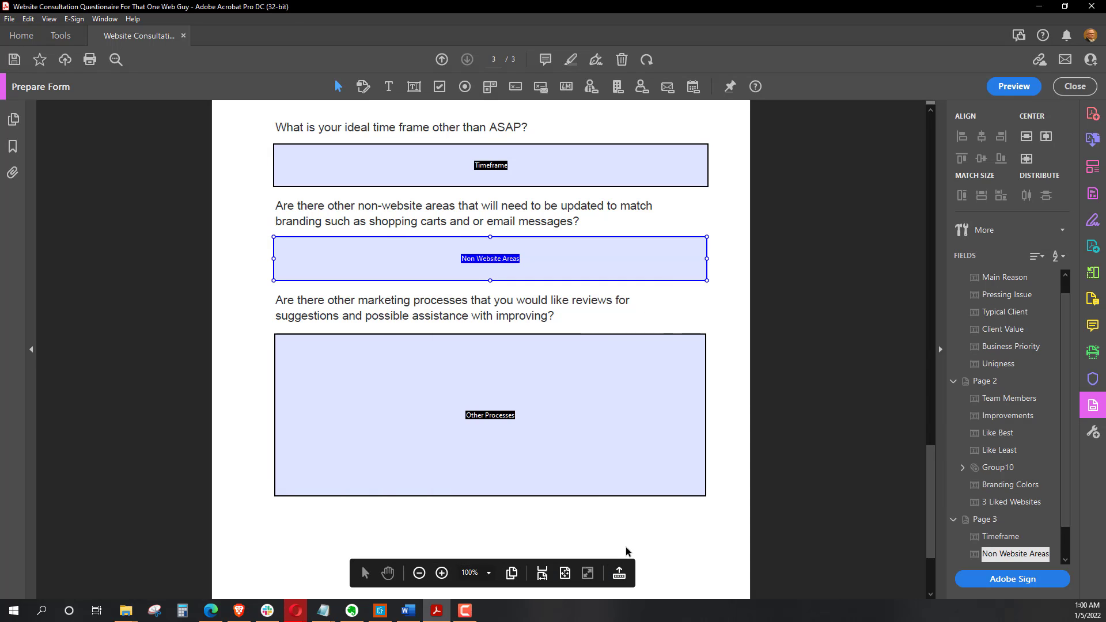
Add a default-size signature block below the Other Processes field and move it to the horizontal middle of the page.
scroll(701, 519, down, 3)
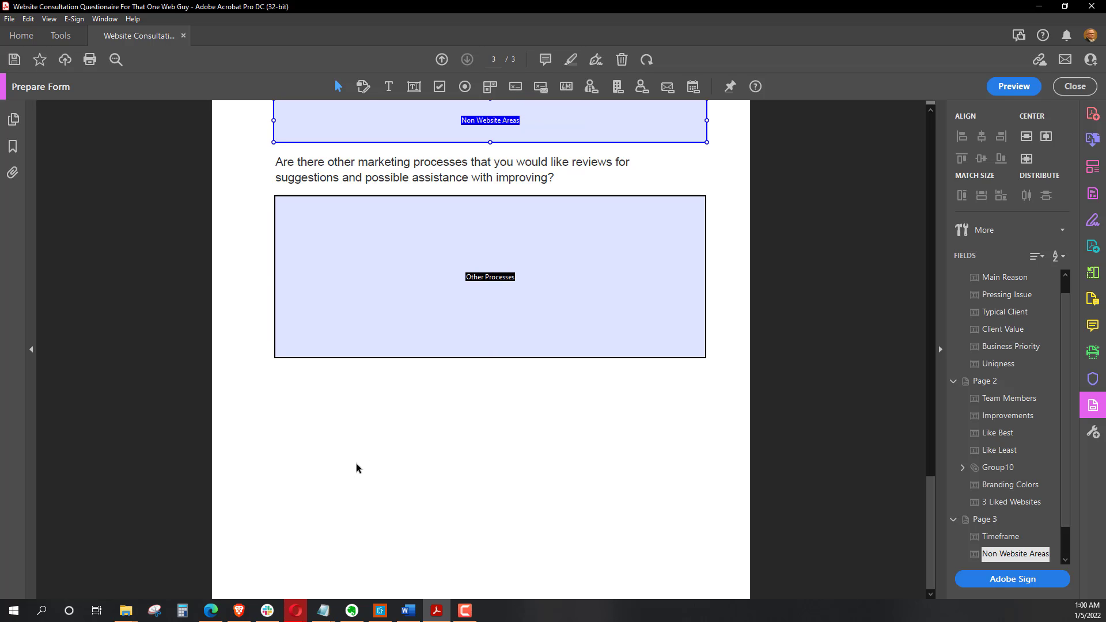
click(541, 92)
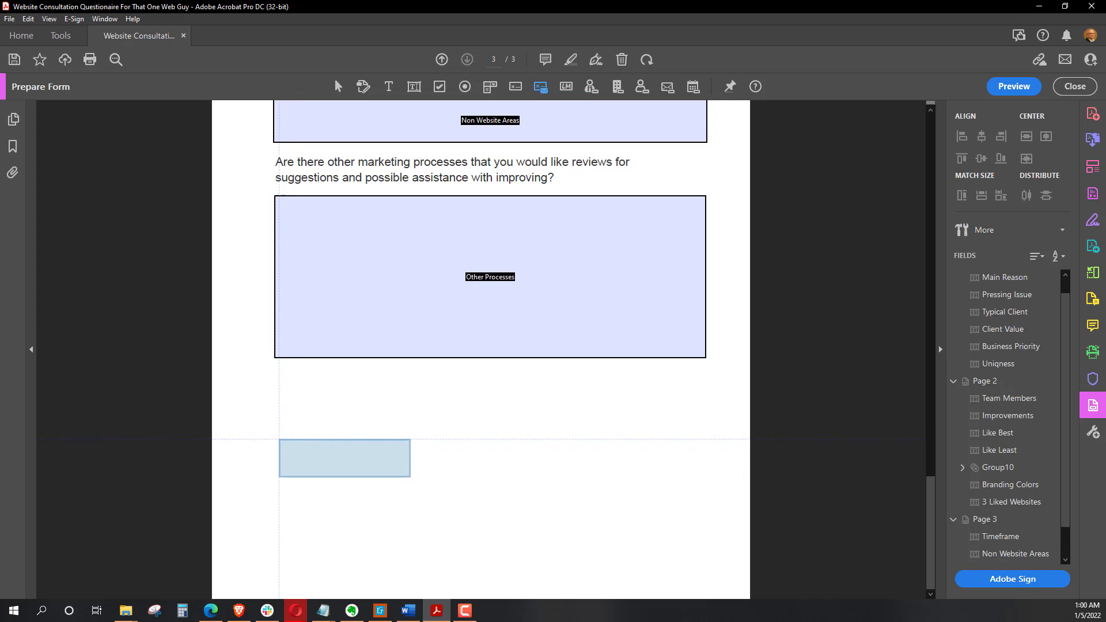
click(277, 442)
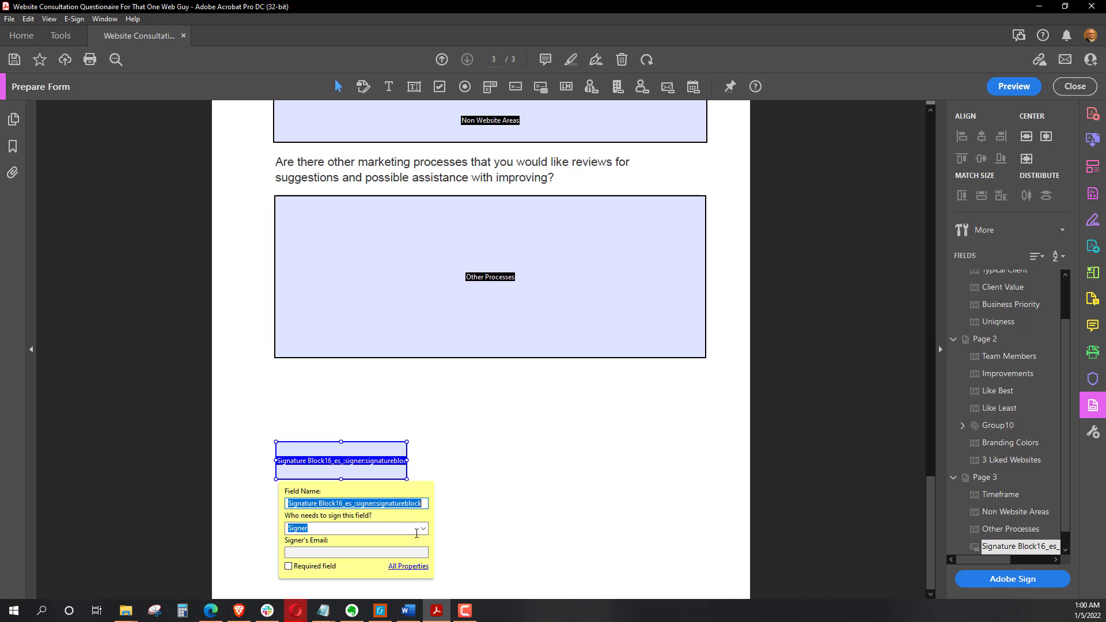
click(459, 455)
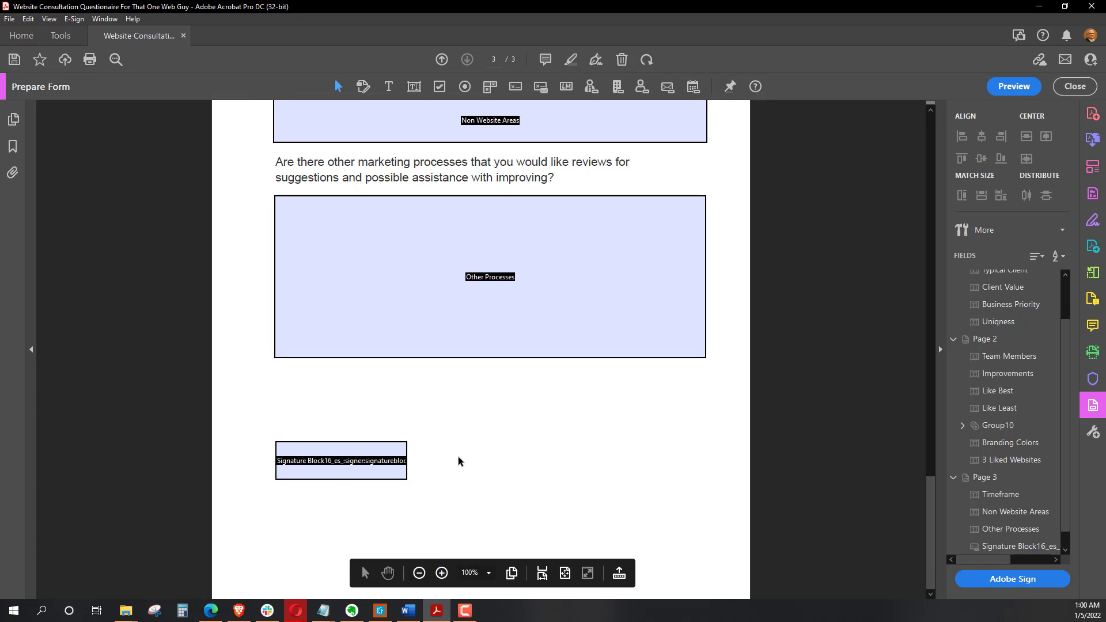
click(359, 469)
drag(359, 469, 513, 471)
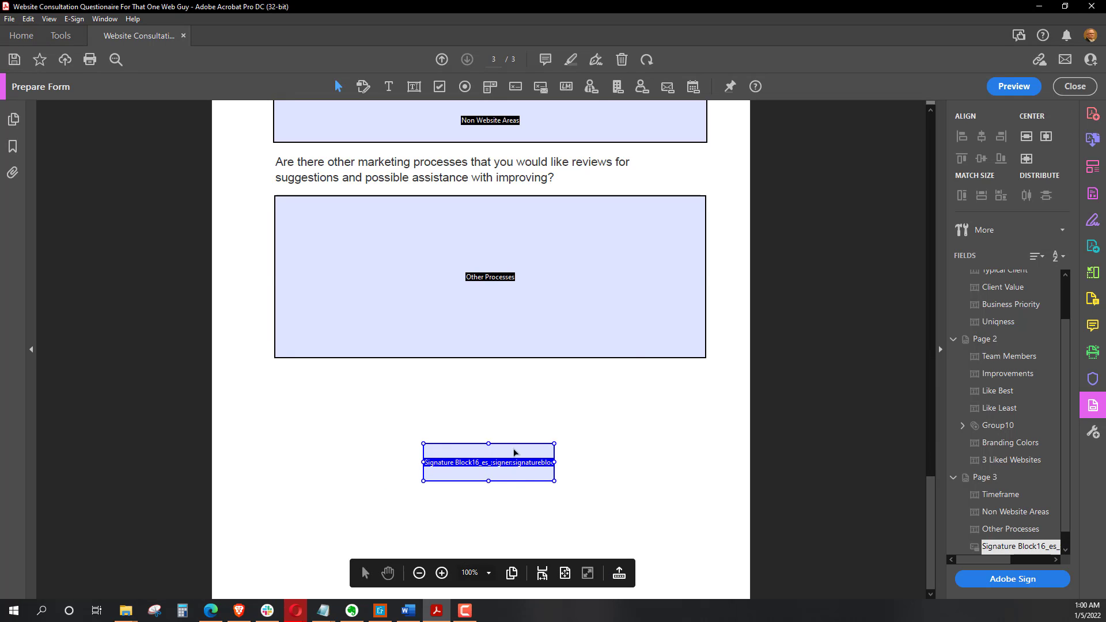
Add the text label "Your Signature" above the signature block and center it over the block.
click(392, 93)
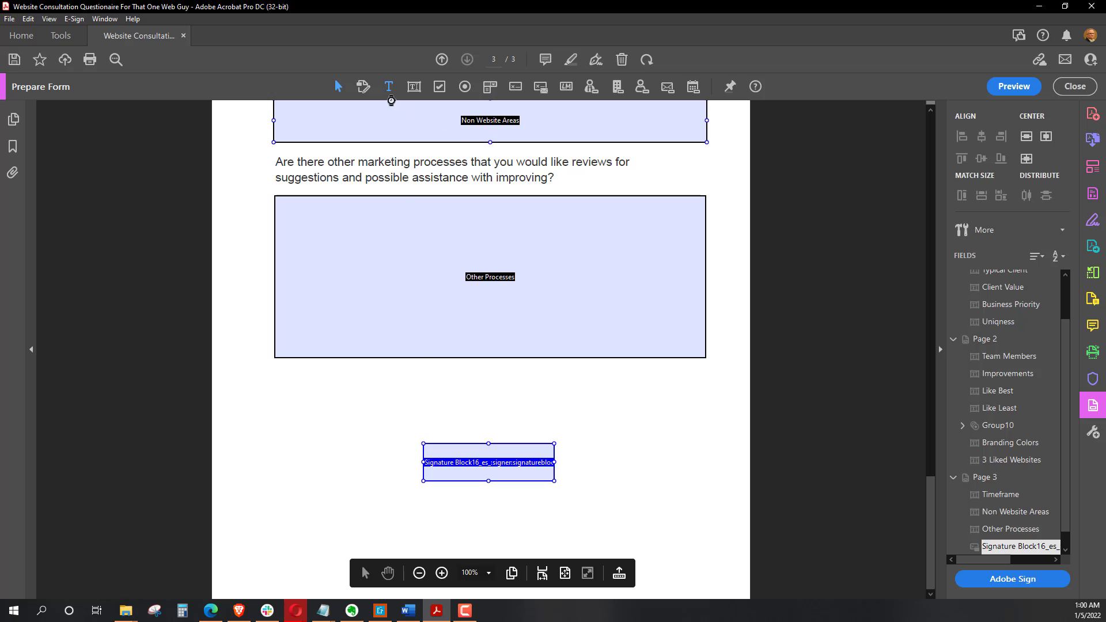
click(438, 427)
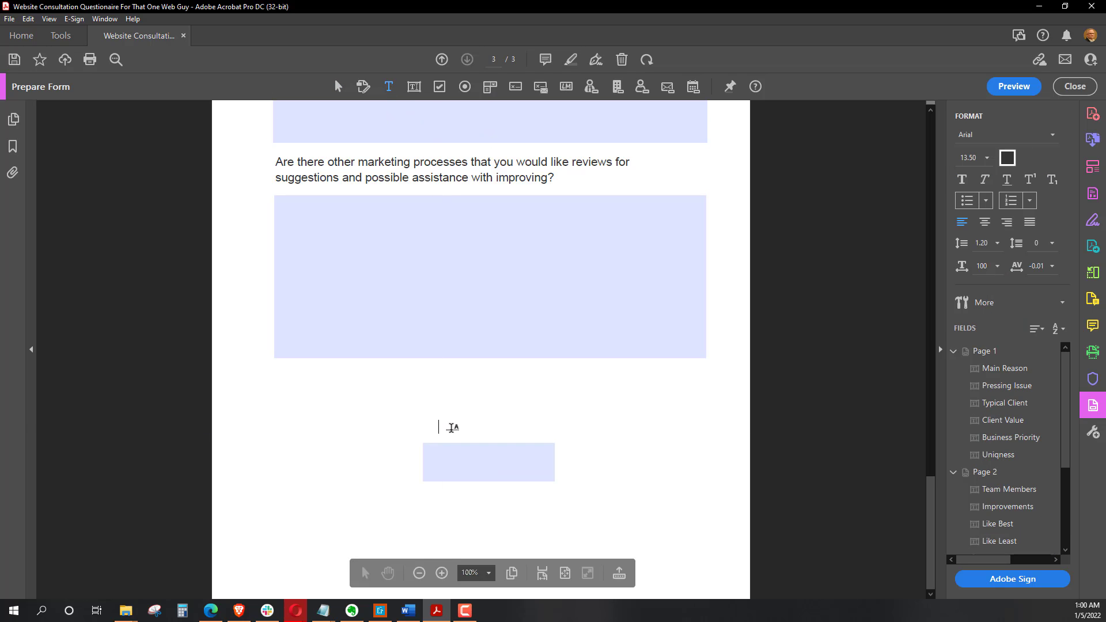
text(Your Sign)
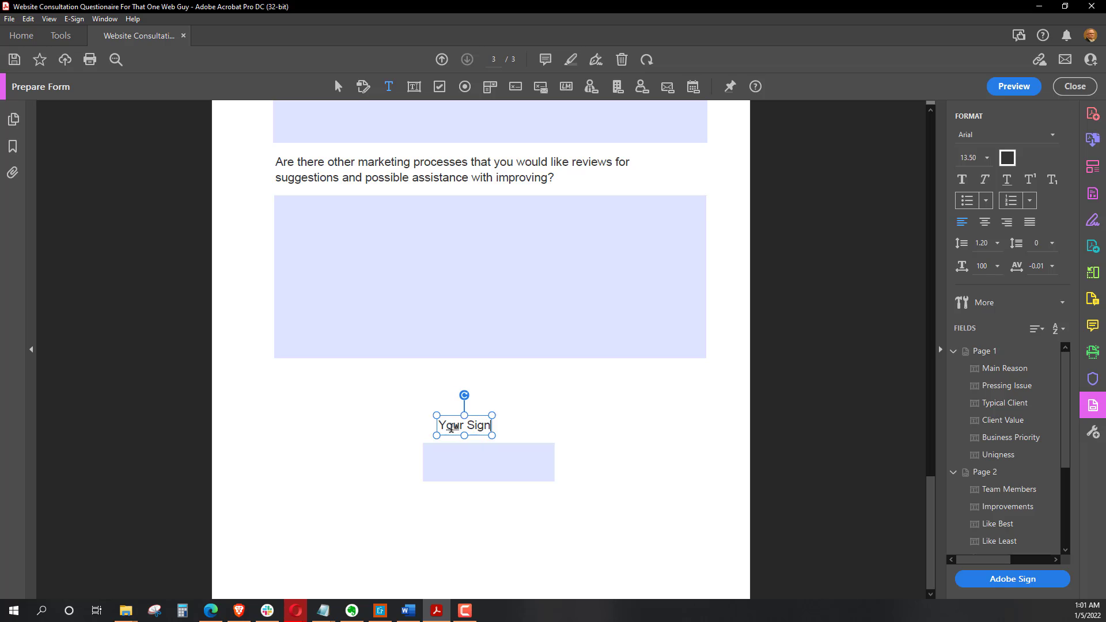
text(ature)
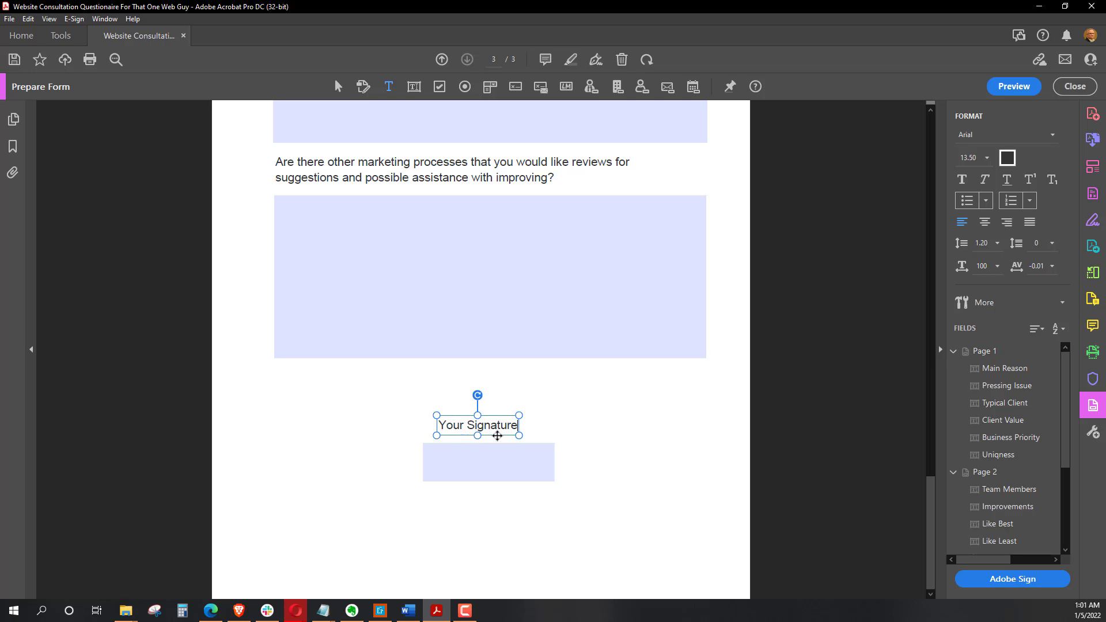
drag(492, 415, 511, 418)
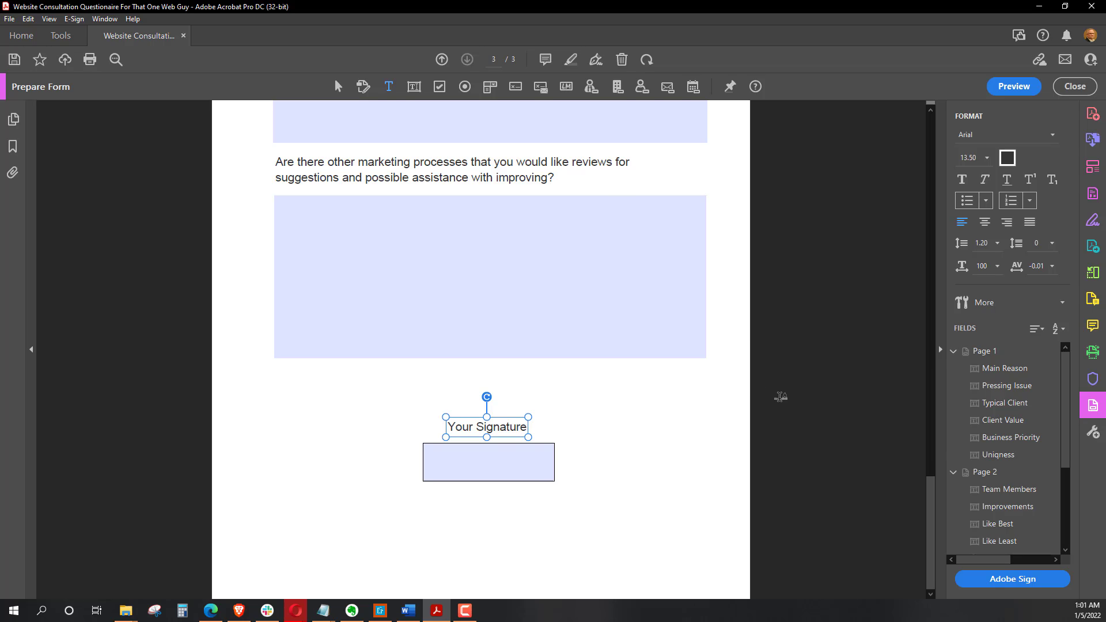
Save the form as WebsiteConsultationQuestions.pdf in the Downloads folder, replacing the existing file.
scroll(1015, 469, down, 3)
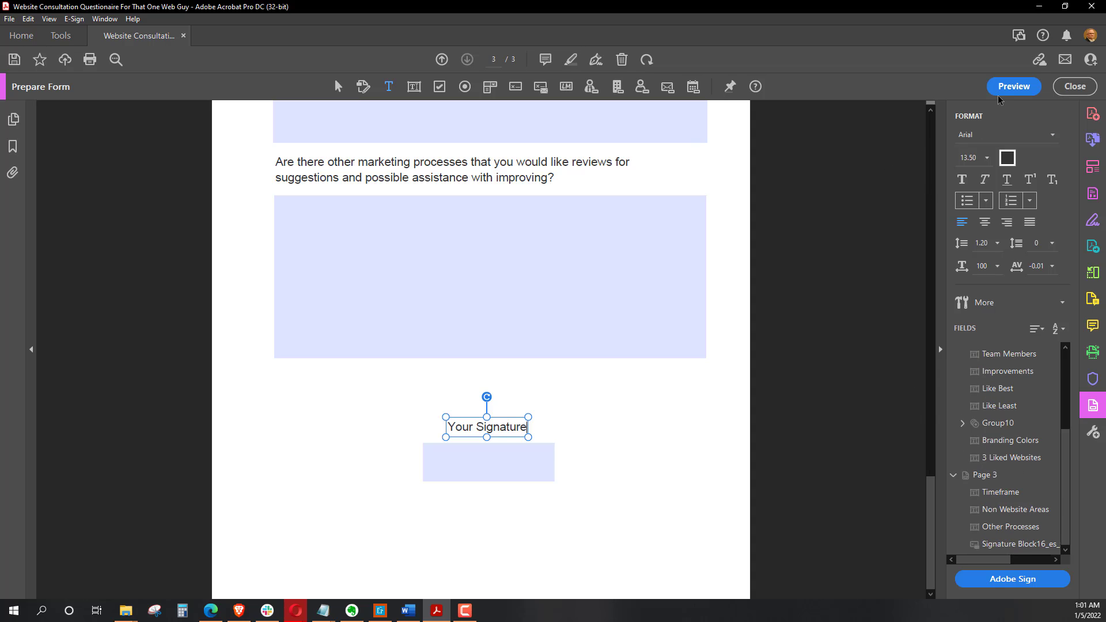
click(14, 60)
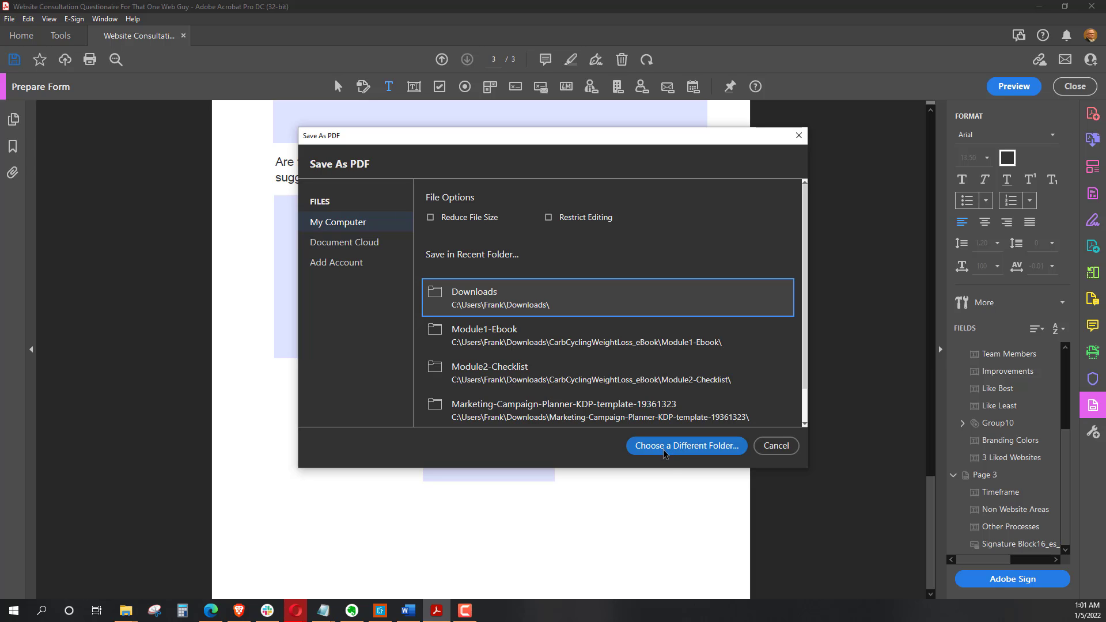
click(506, 304)
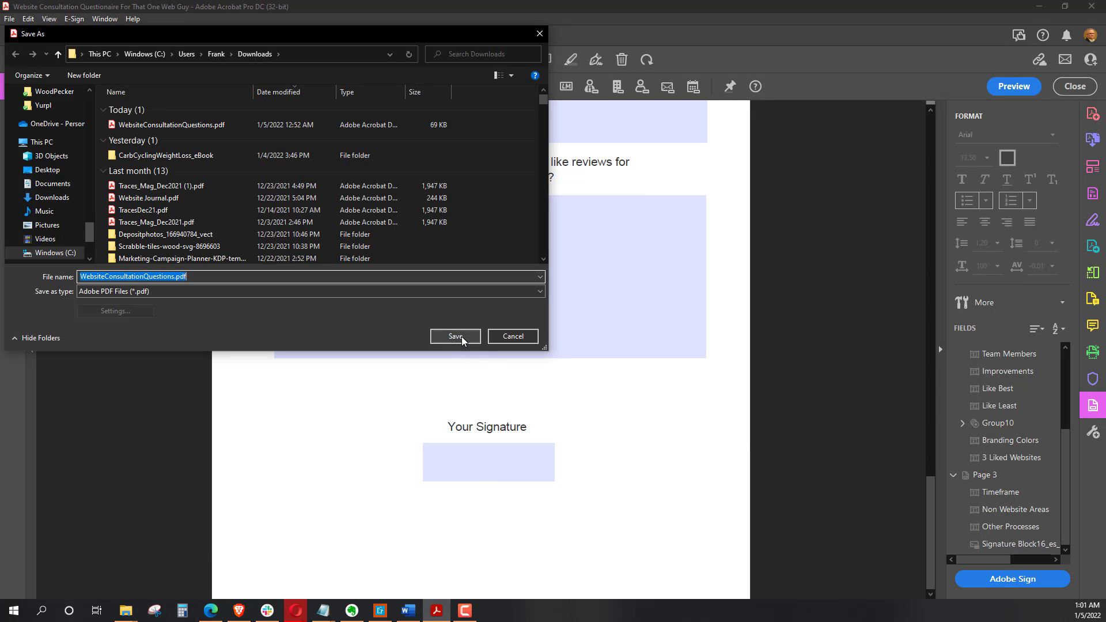
click(462, 337)
click(581, 308)
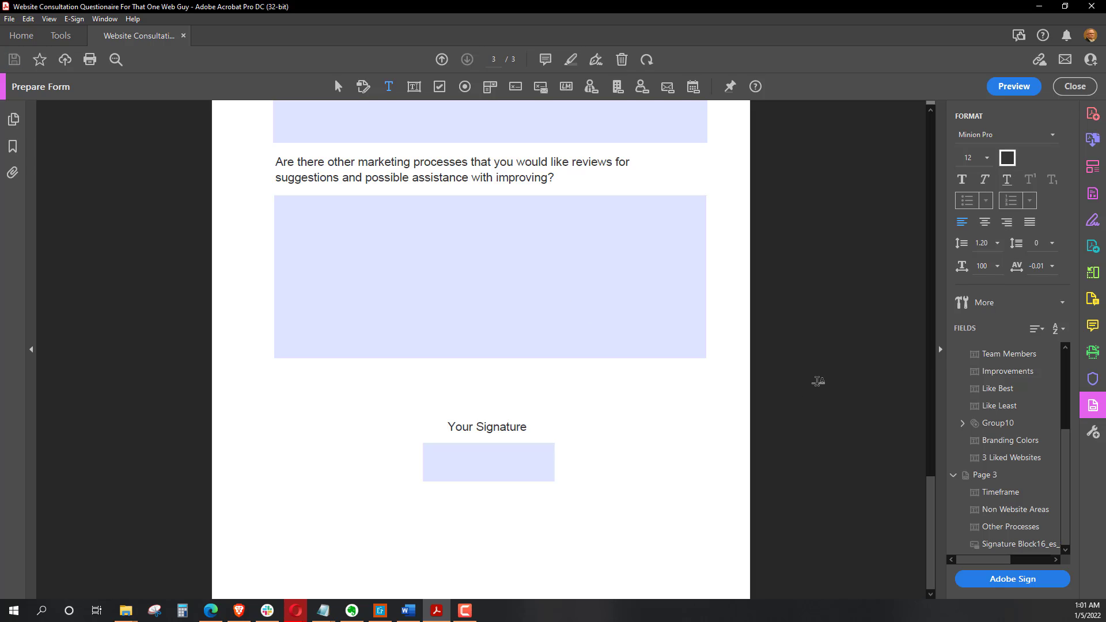
Preview the form and test the first three text fields on page 1 by placing the cursor in each.
click(1015, 86)
scroll(876, 410, up, 10)
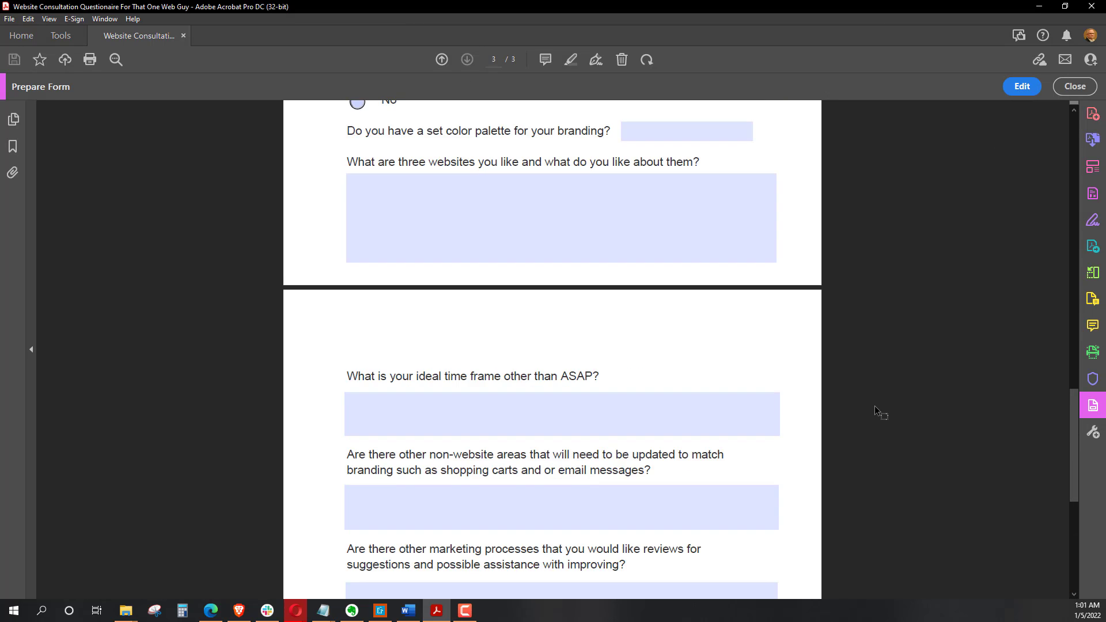
scroll(842, 410, up, 12)
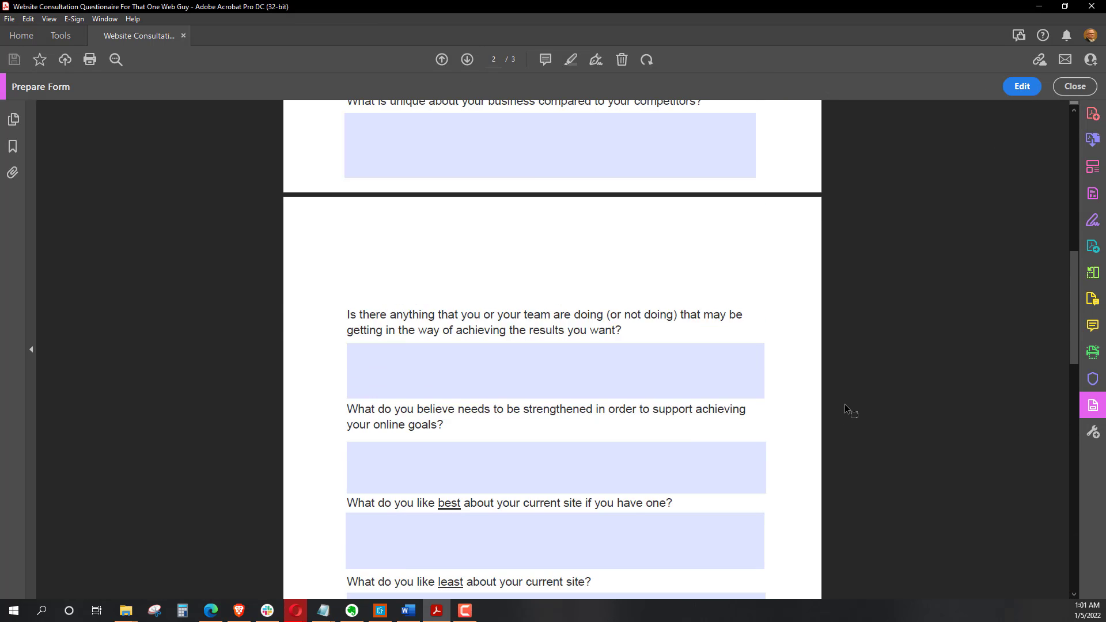
scroll(842, 395, up, 3)
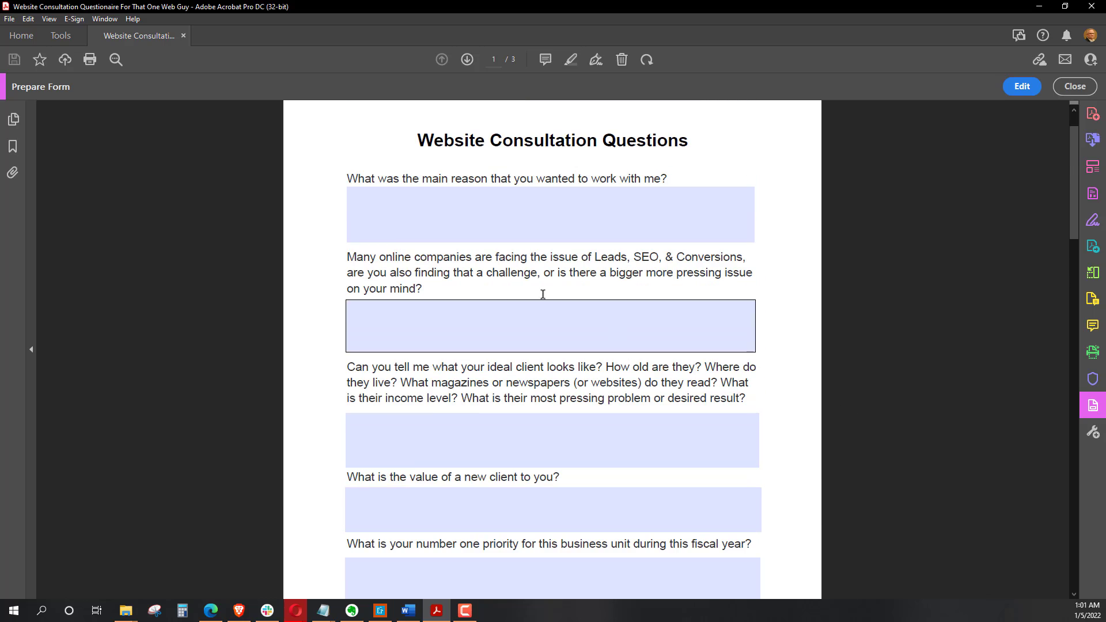
click(441, 213)
click(428, 315)
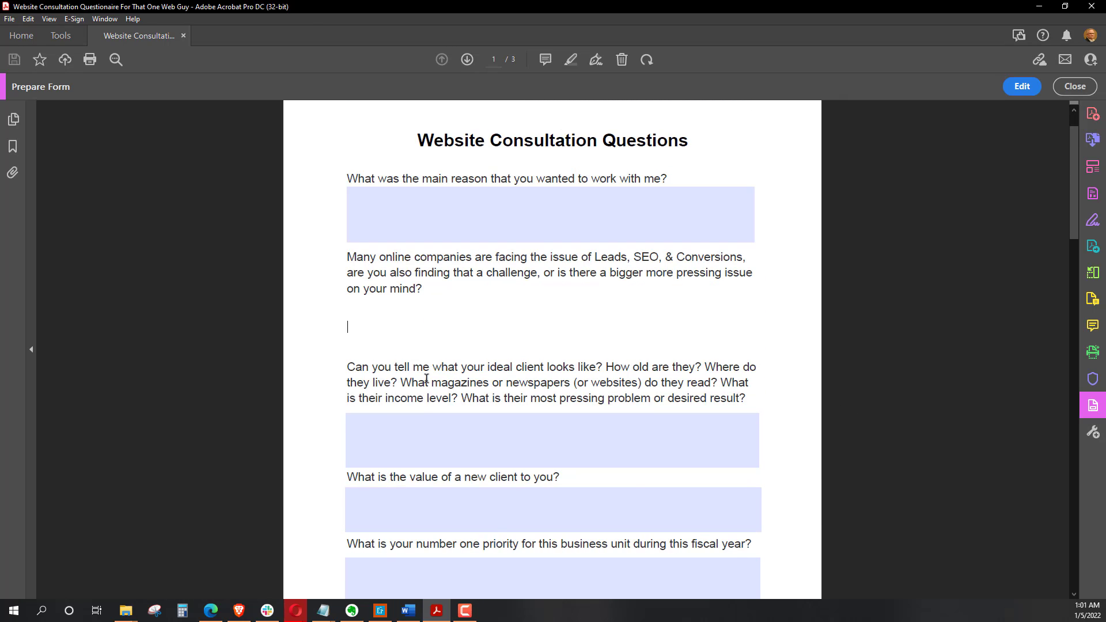
click(417, 415)
Test the signature field at the end of page 3 by entering a first name and clearing it.
scroll(505, 447, down, 1)
scroll(504, 447, down, 10)
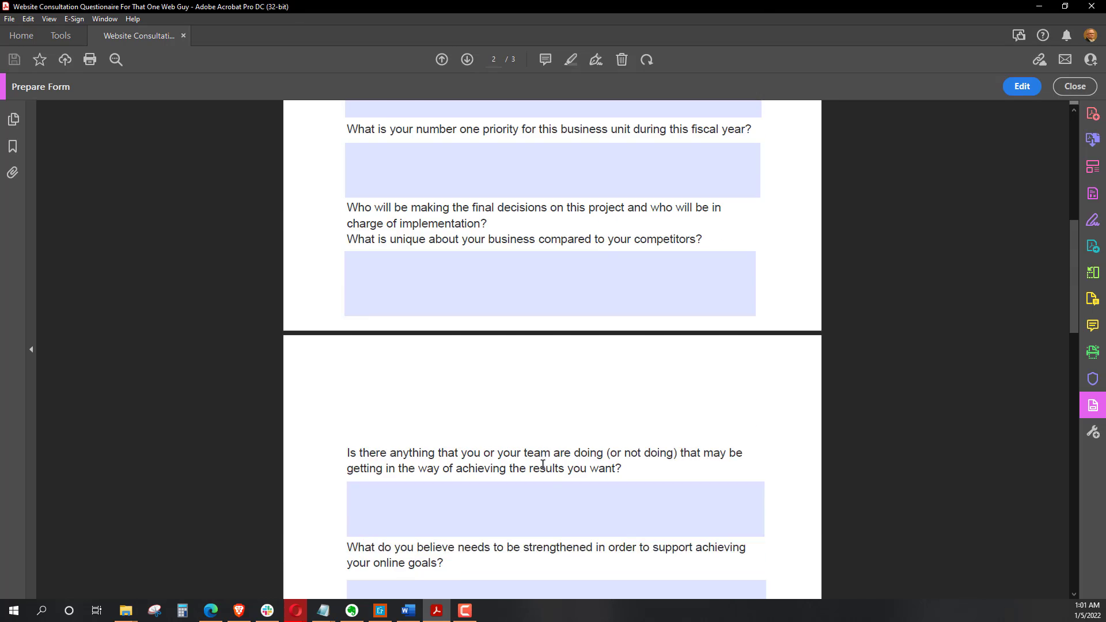
scroll(559, 469, down, 12)
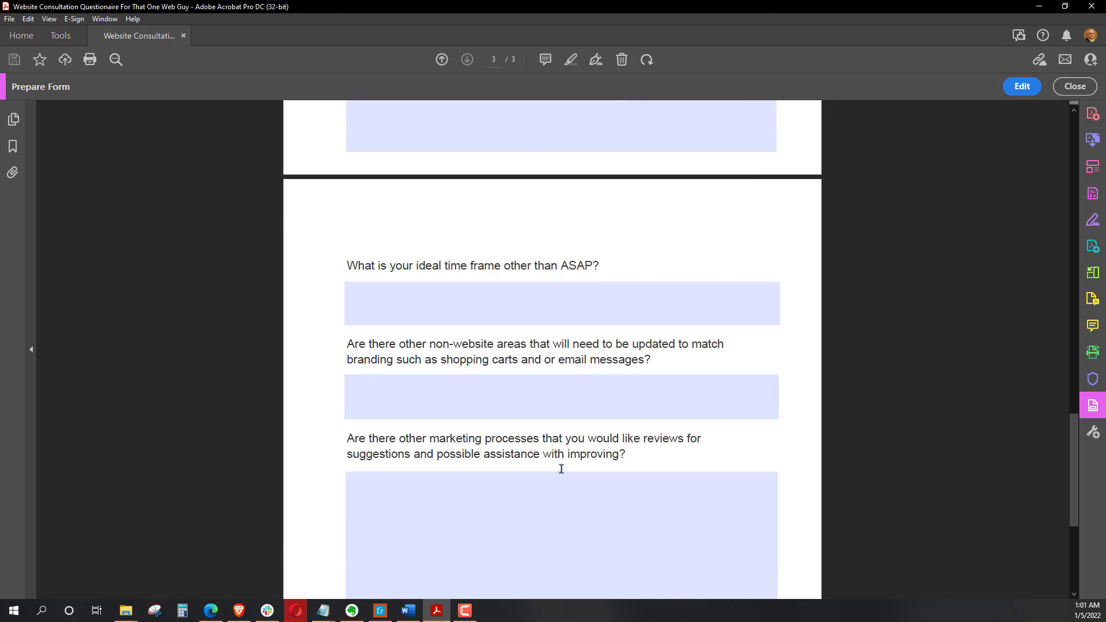
click(553, 462)
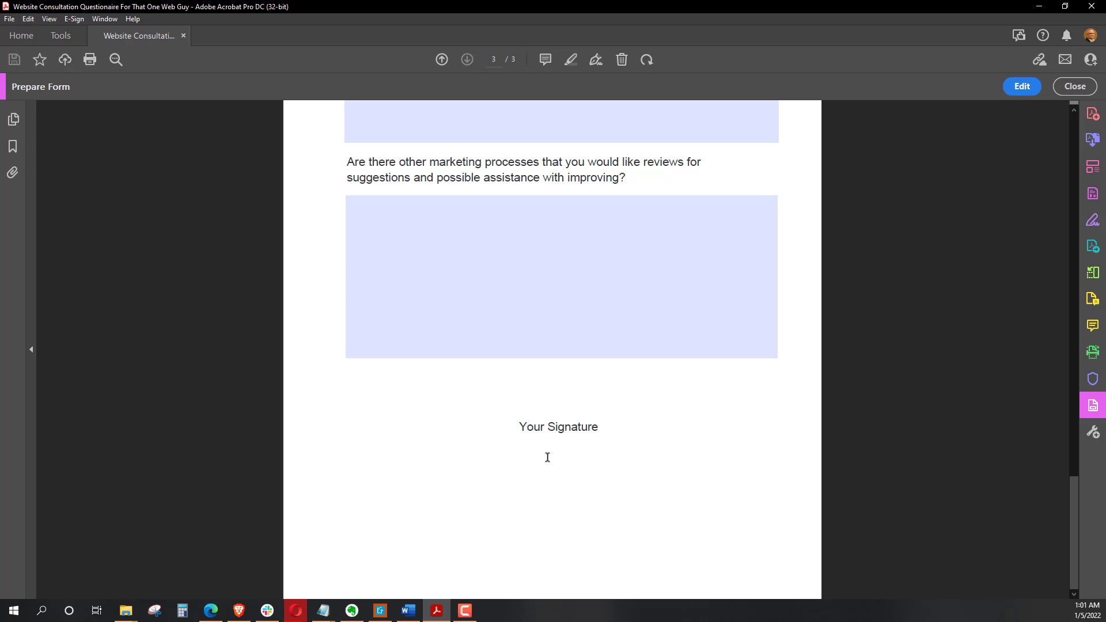
text(Frank)
key(BackSpace)
key(BackSpace)
key(BackSpace)
key(BackSpace)
key(BackSpace)
Close the form preview and open the questionnaire with the Edit PDF tool to review its editable text blocks.
click(1075, 91)
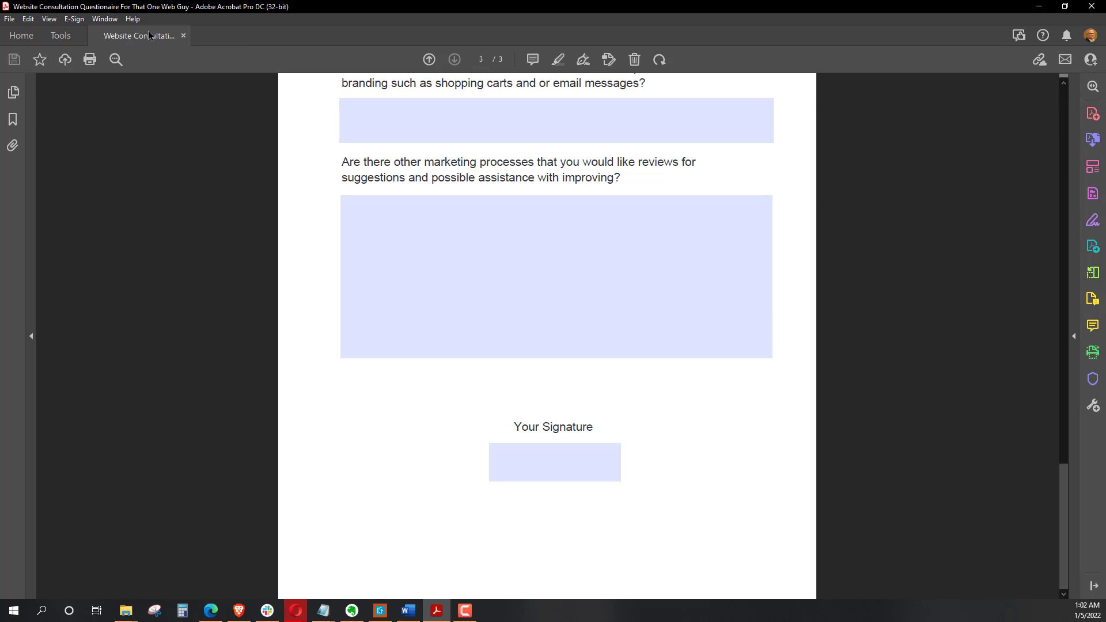
click(72, 38)
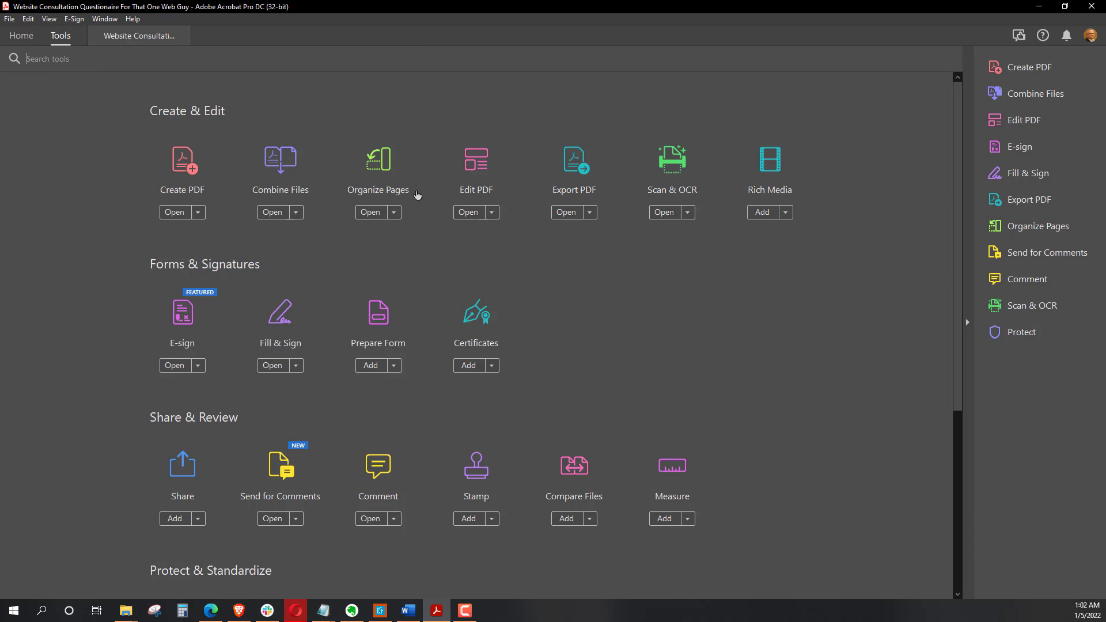
click(481, 167)
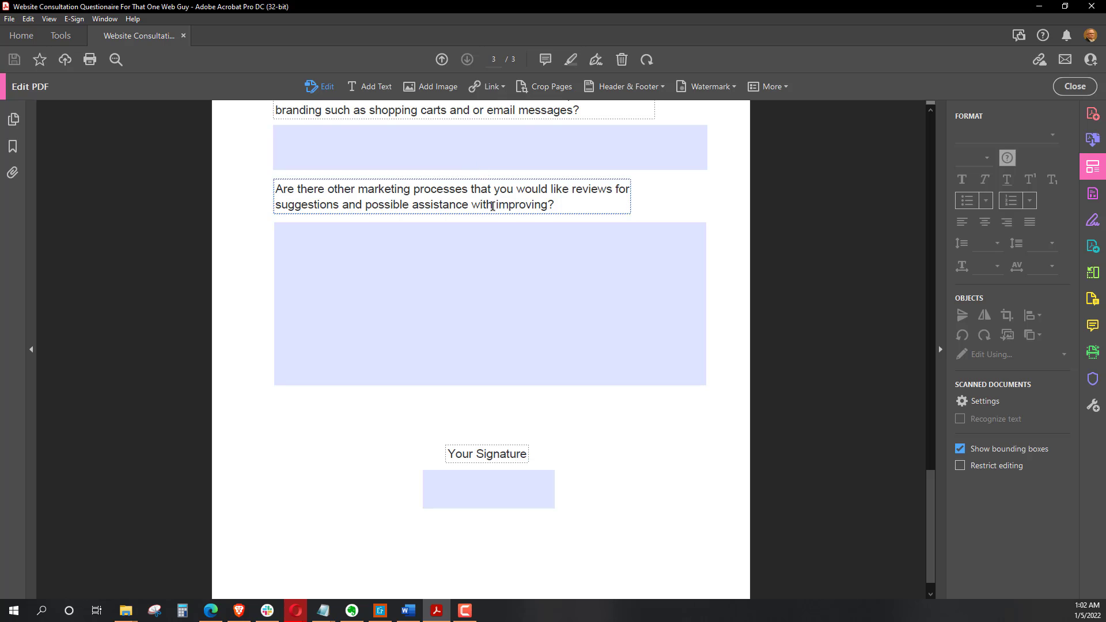
scroll(544, 366, up, 4)
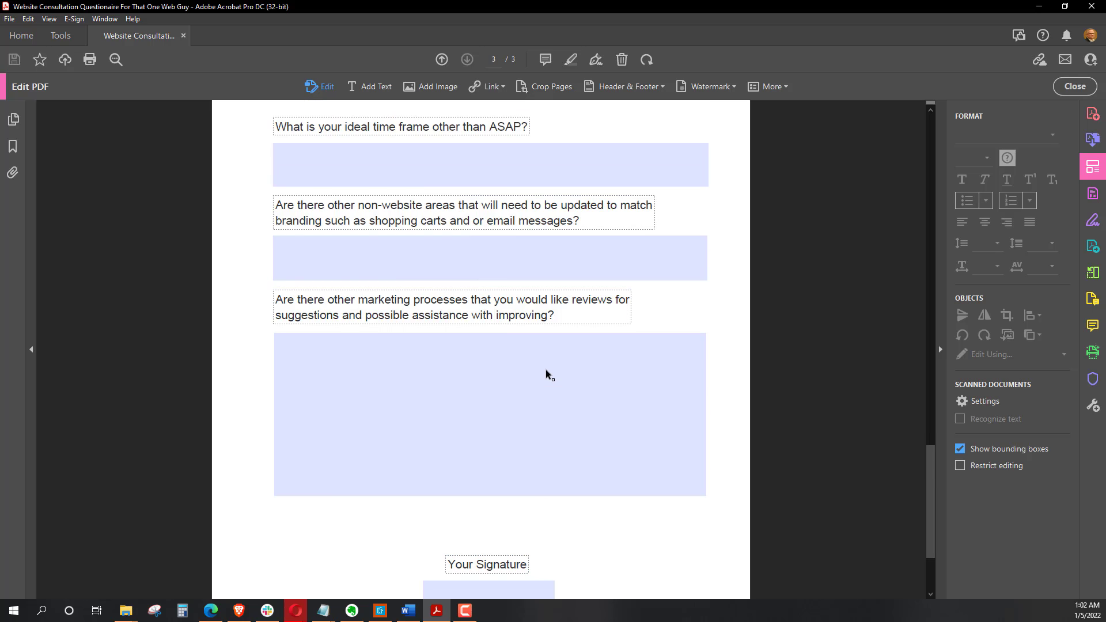
scroll(543, 367, up, 6)
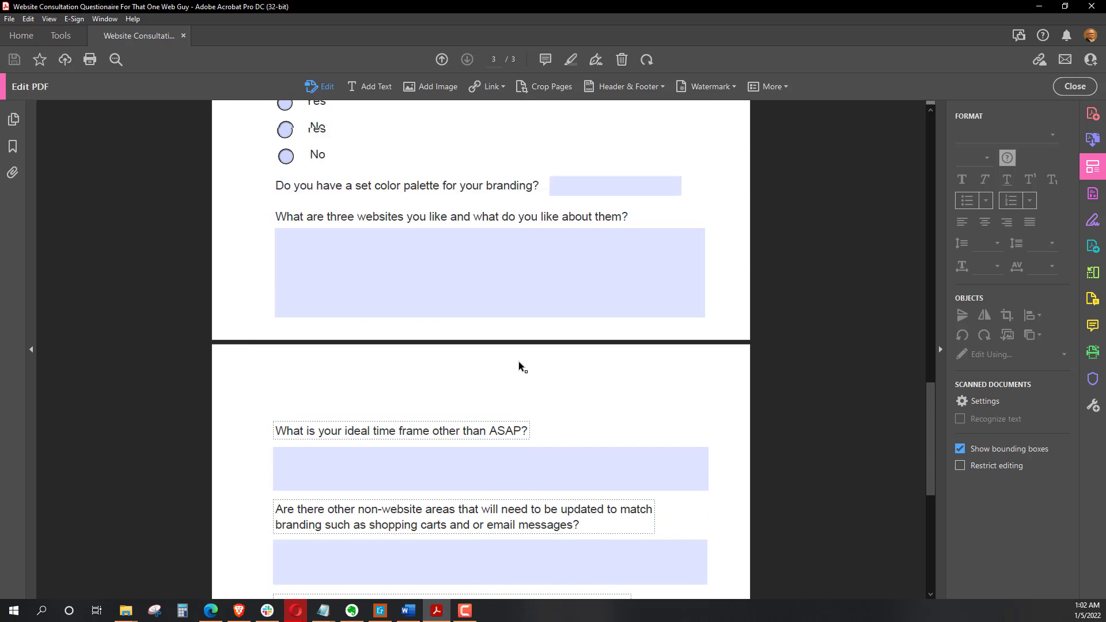
scroll(518, 367, up, 1)
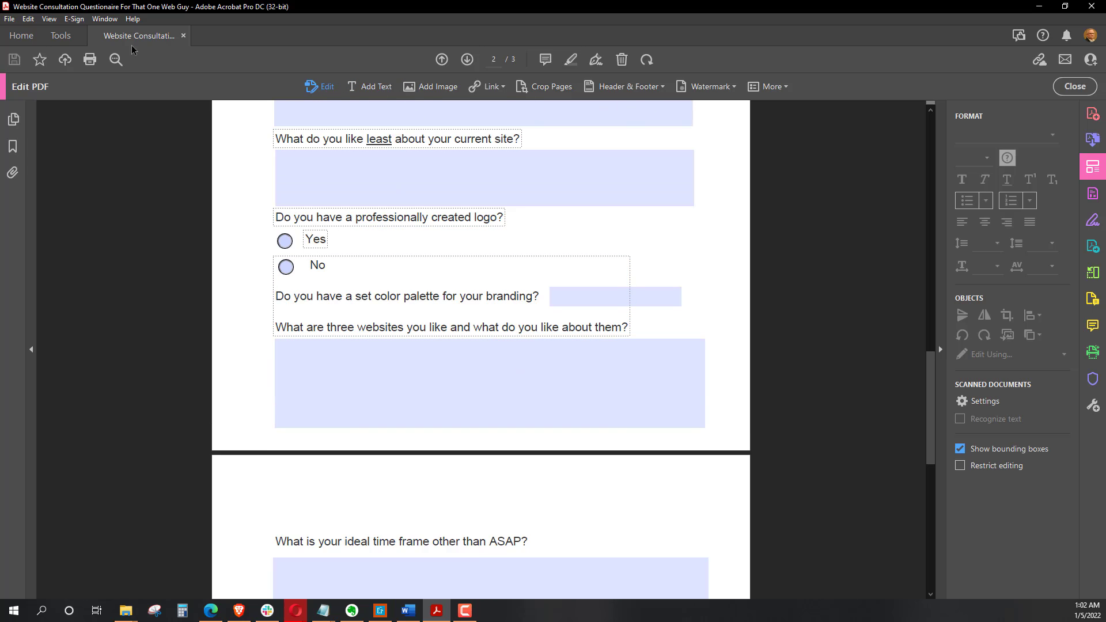
click(61, 36)
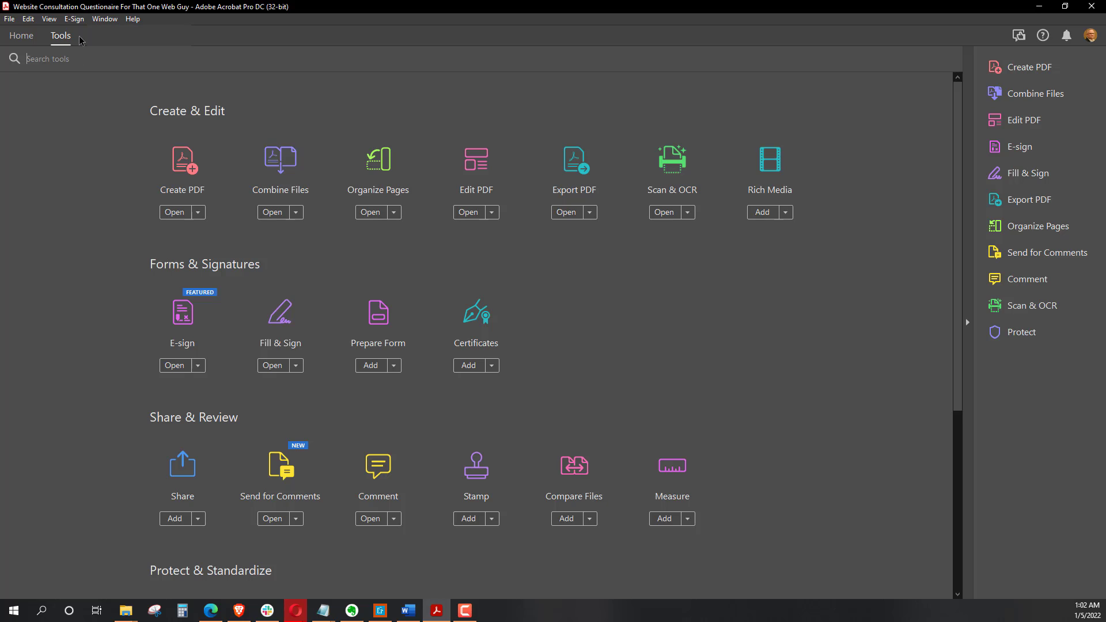
click(29, 38)
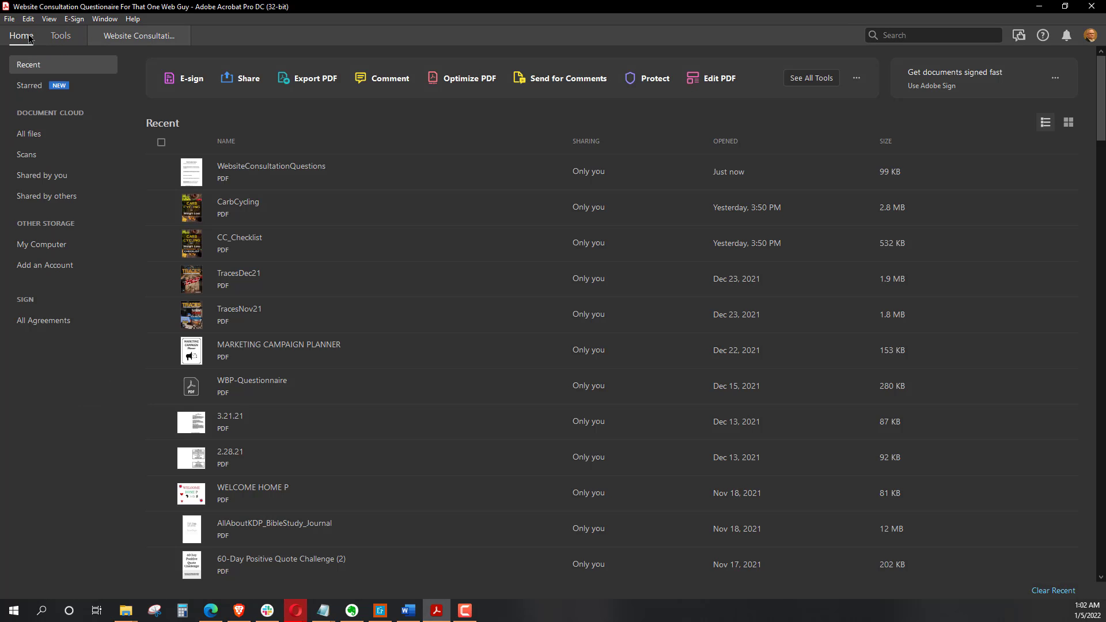
click(127, 38)
scroll(305, 404, up, 10)
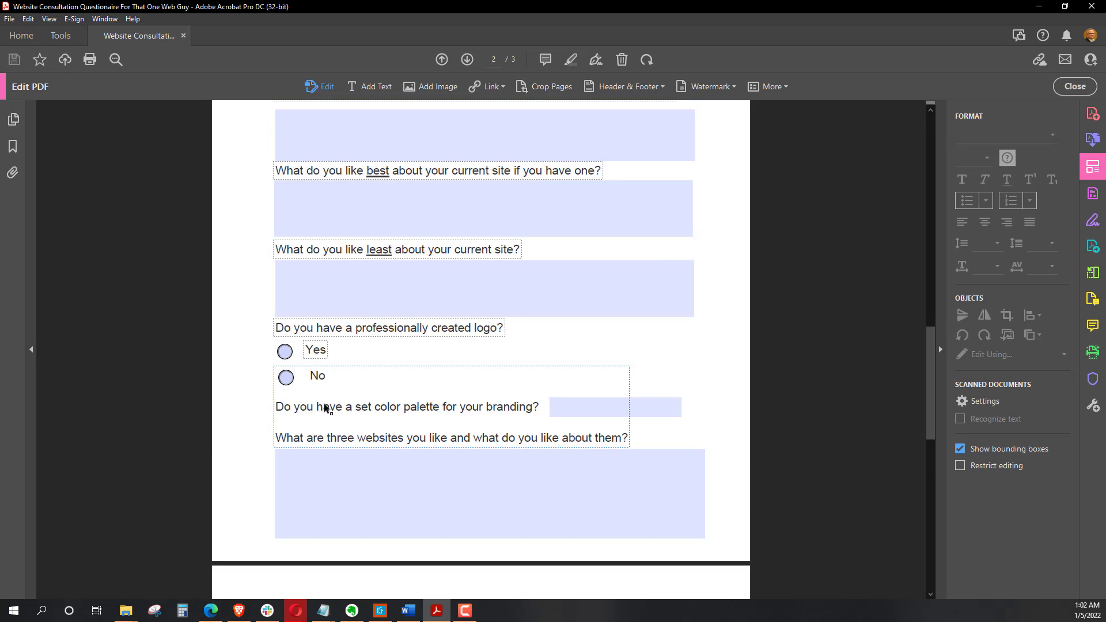
scroll(321, 397, up, 10)
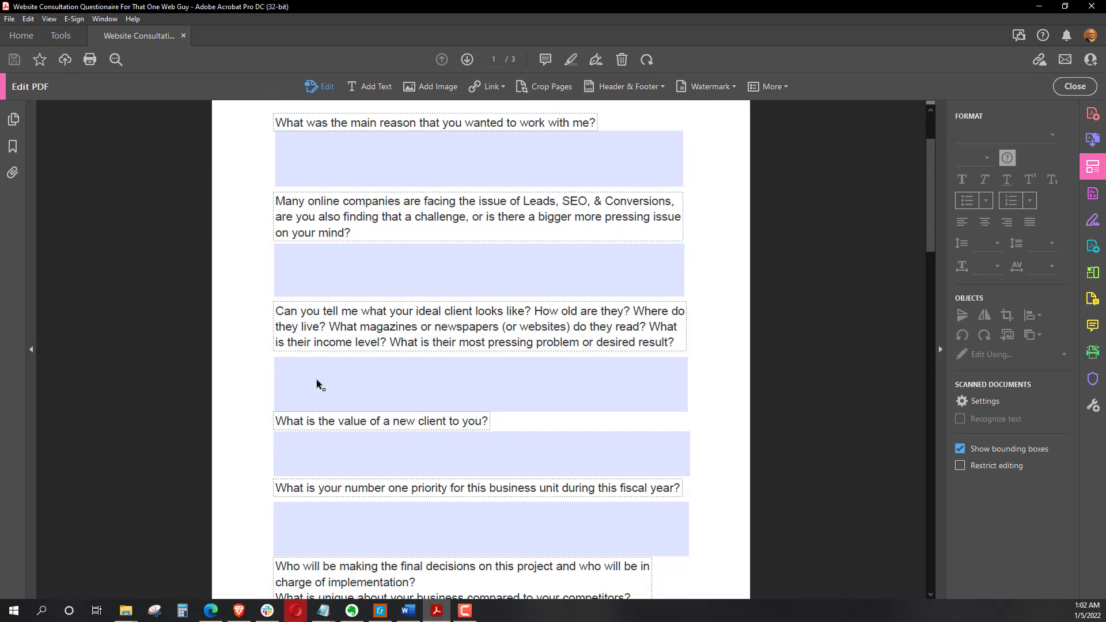